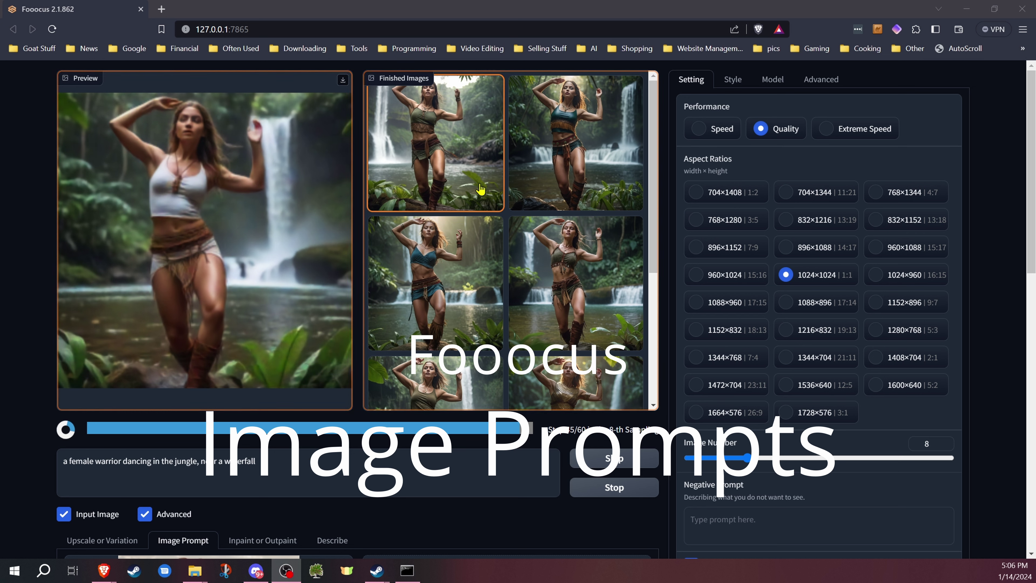
{"action": "left_click_drag", "start_coordinate": [656, 117], "coordinate": [639, 236]}
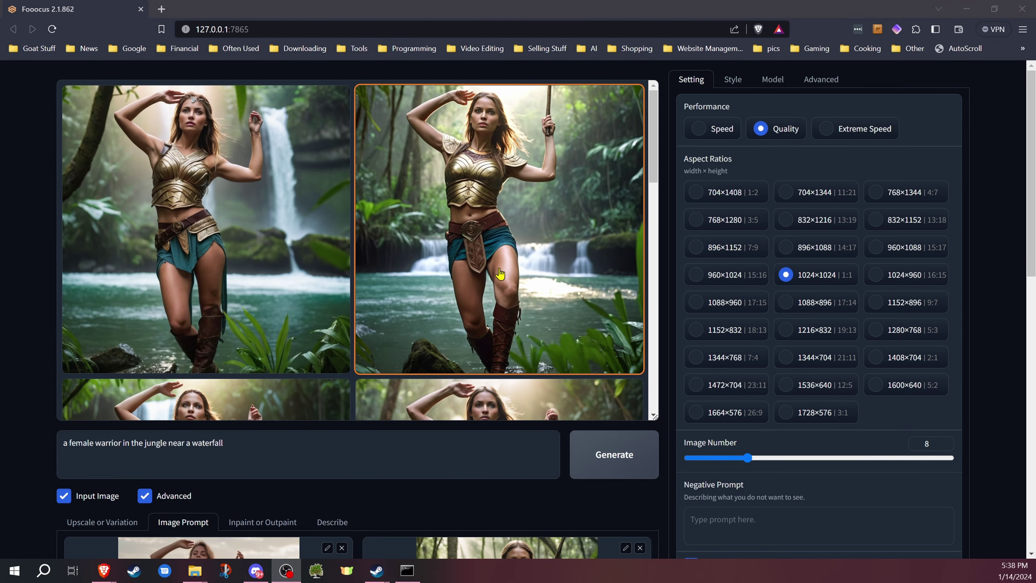
{"action": "left_click_drag", "start_coordinate": [654, 161], "coordinate": [633, 184]}
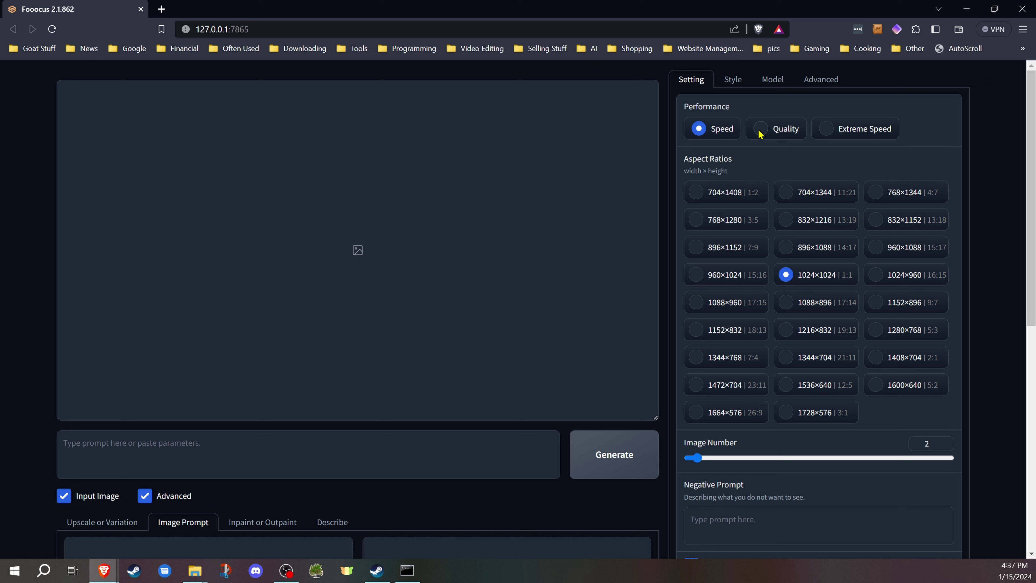
- Set the performance mode to Quality and bring up the Fooocus_win64_2-1-831 folder in File Explorer
{"action": "left_click", "coordinate": [760, 134]}
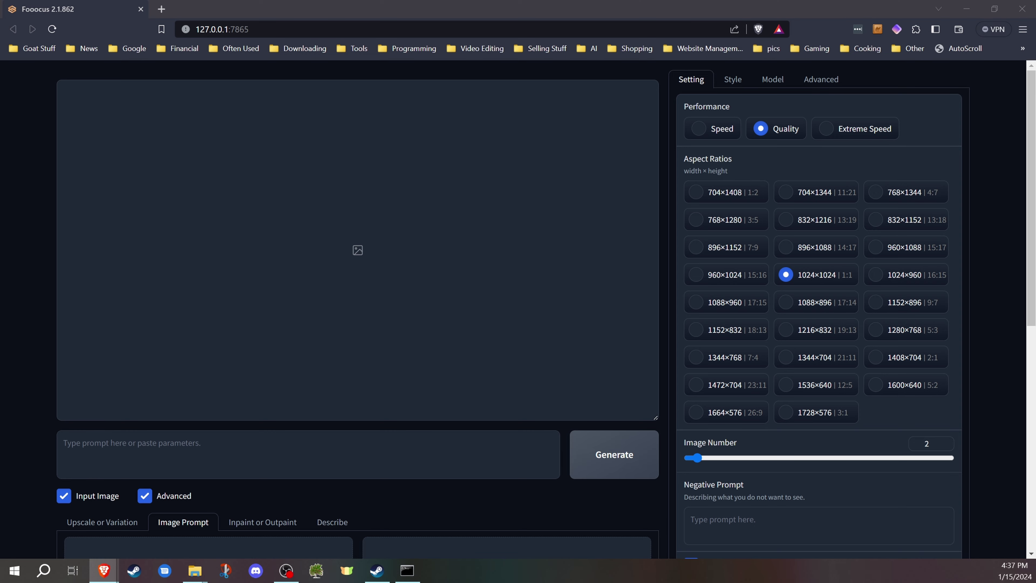
{"action": "key", "text": "alt+Tab"}
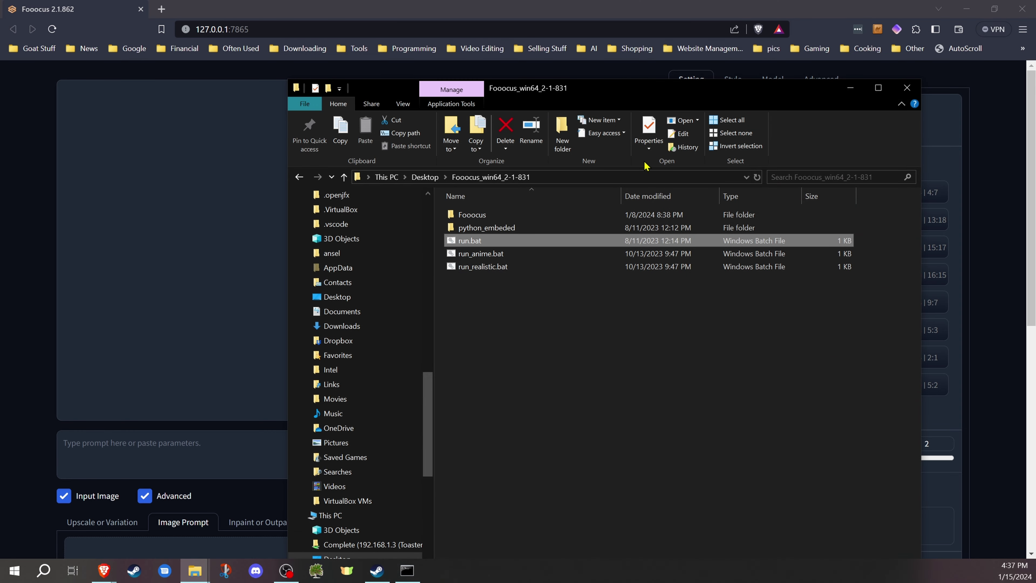
{"action": "left_click_drag", "start_coordinate": [634, 98], "coordinate": [571, 62]}
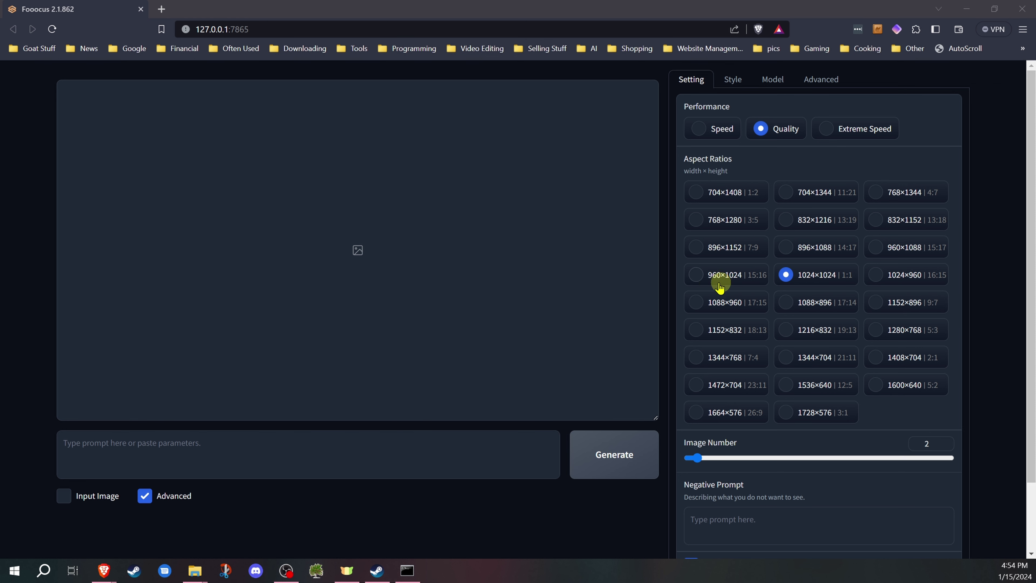
- Enable the input image option and bring the four empty image prompt slots into view
{"action": "scroll", "coordinate": [24, 261], "scroll_direction": "down", "scroll_amount": 2}
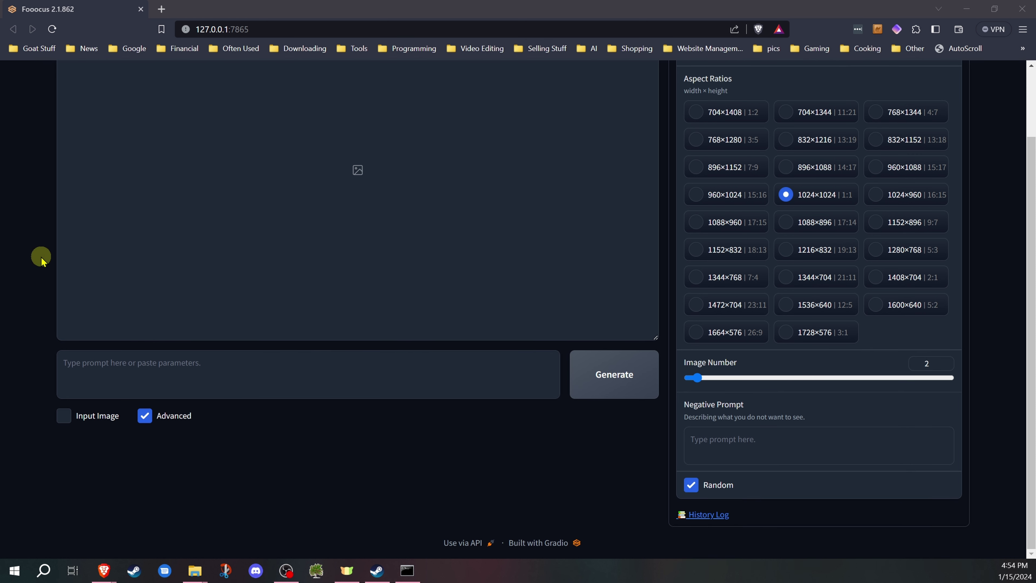
{"action": "scroll", "coordinate": [35, 238], "scroll_direction": "up", "scroll_amount": 1}
{"action": "scroll", "coordinate": [36, 243], "scroll_direction": "down", "scroll_amount": 1}
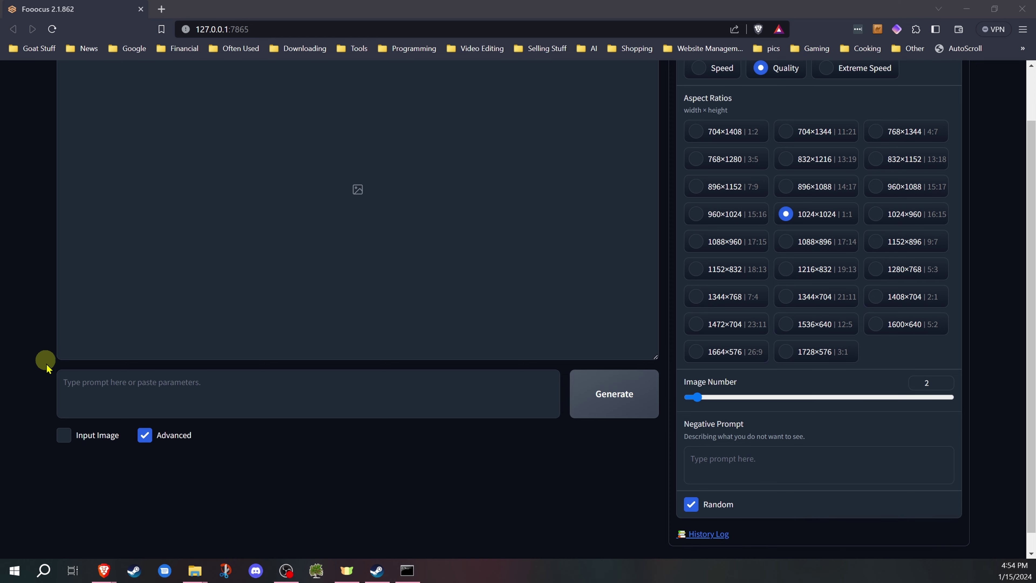
{"action": "left_click", "coordinate": [64, 435]}
{"action": "scroll", "coordinate": [63, 432], "scroll_direction": "down", "scroll_amount": 8}
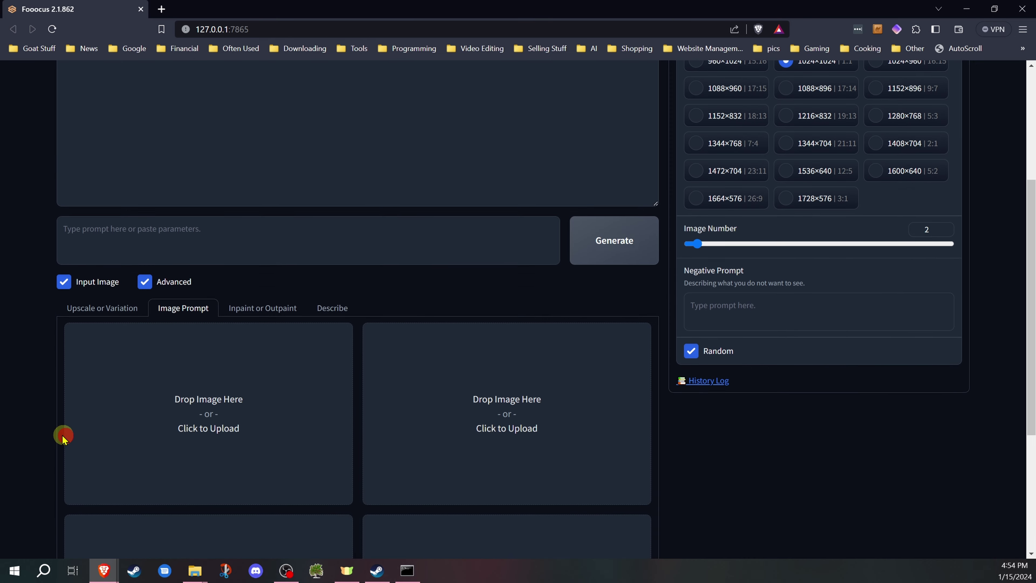
{"action": "scroll", "coordinate": [167, 294], "scroll_direction": "down", "scroll_amount": 2}
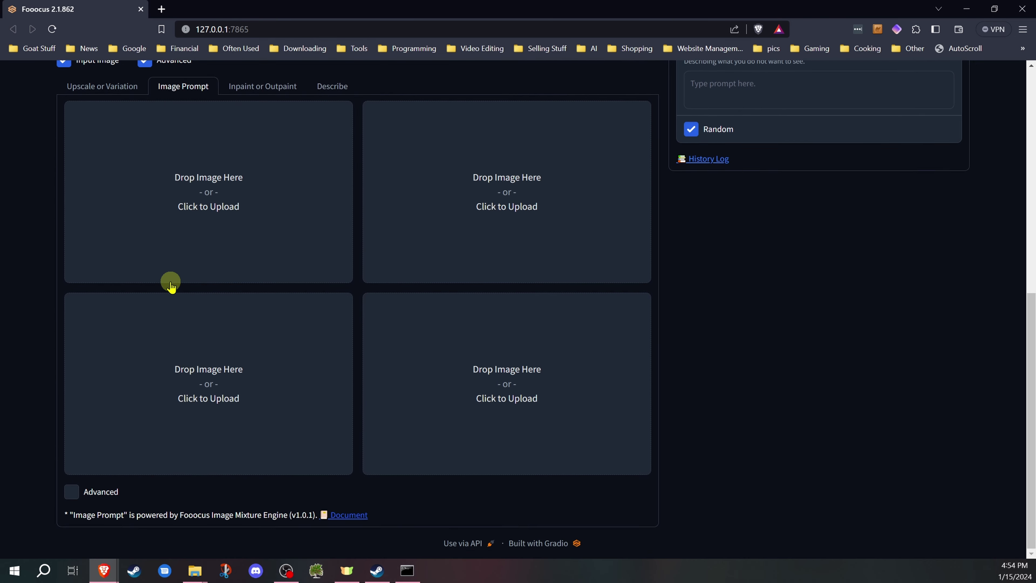
- Load the photo of the woman in a red dress into the first image prompt slot and generate without a text prompt
{"action": "scroll", "coordinate": [204, 247], "scroll_direction": "up", "scroll_amount": 5}
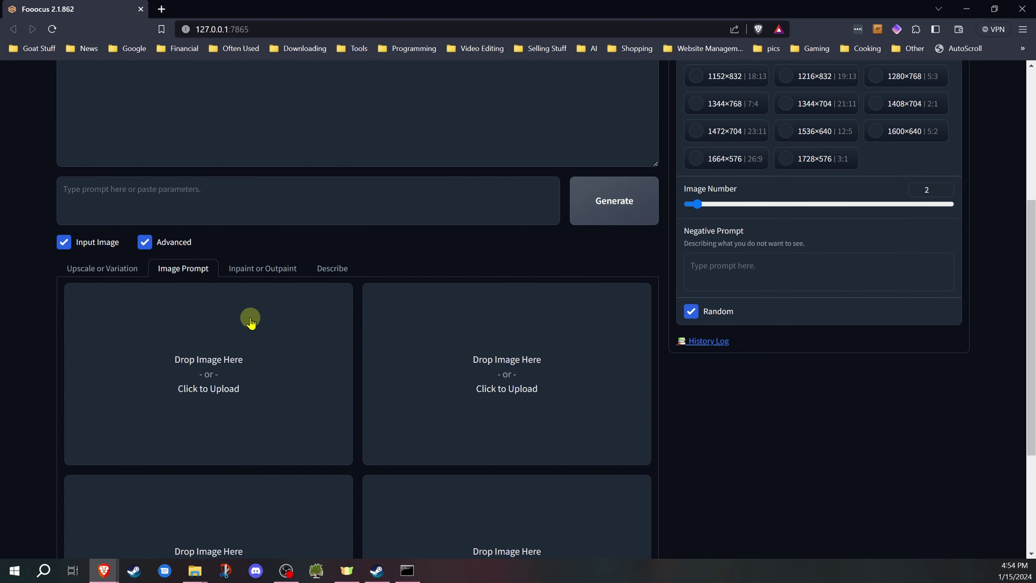
{"action": "scroll", "coordinate": [248, 323], "scroll_direction": "down", "scroll_amount": 3}
{"action": "scroll", "coordinate": [227, 234], "scroll_direction": "up", "scroll_amount": 5}
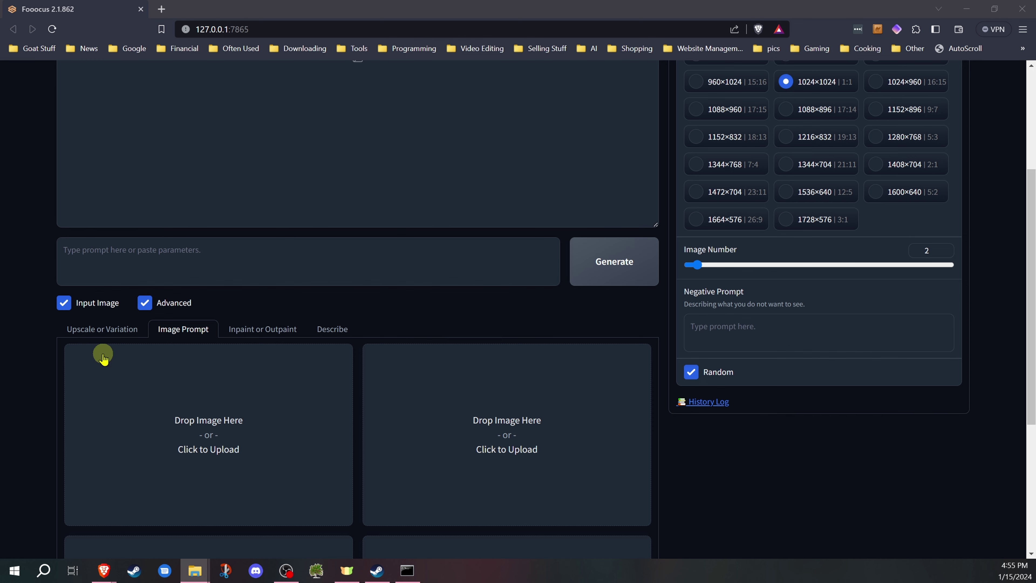
{"action": "left_click_drag", "start_coordinate": [1, 408], "coordinate": [243, 444]}
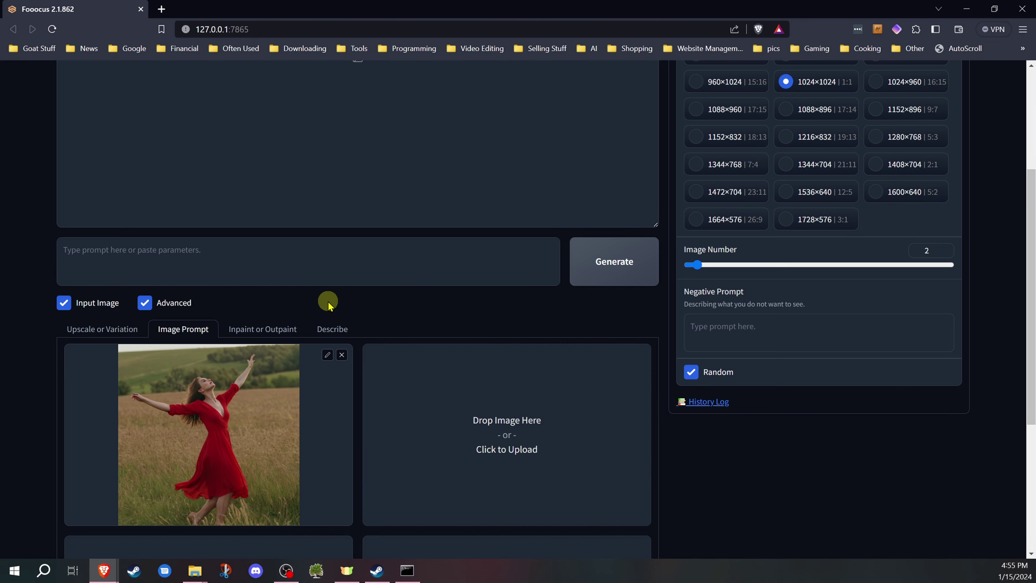
{"action": "scroll", "coordinate": [330, 305], "scroll_direction": "up", "scroll_amount": 3}
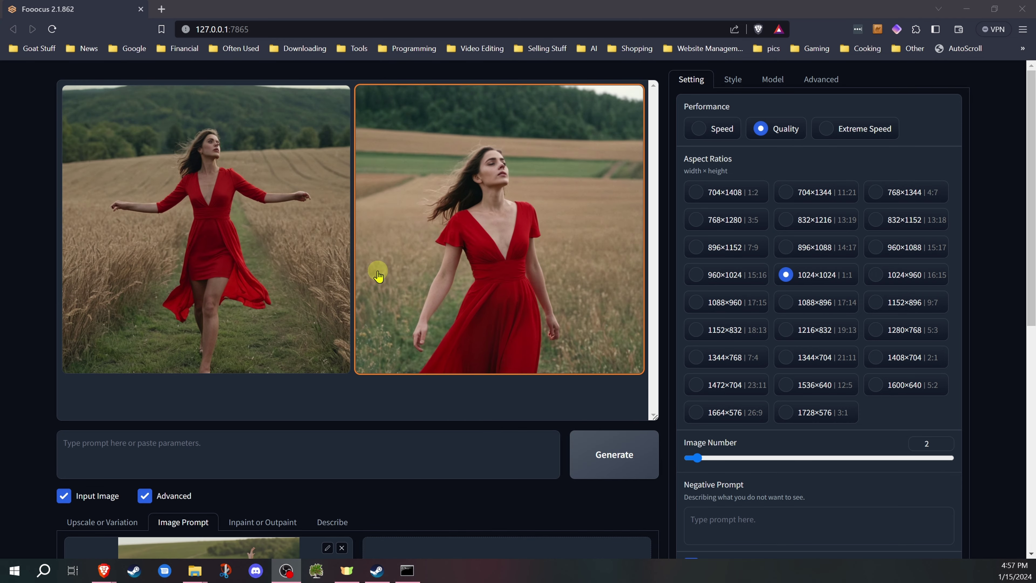
- Compare the two generated red-dress images with the source photo in the first image prompt slot
{"action": "scroll", "coordinate": [67, 355], "scroll_direction": "down", "scroll_amount": 5}
{"action": "scroll", "coordinate": [62, 355], "scroll_direction": "up", "scroll_amount": 3}
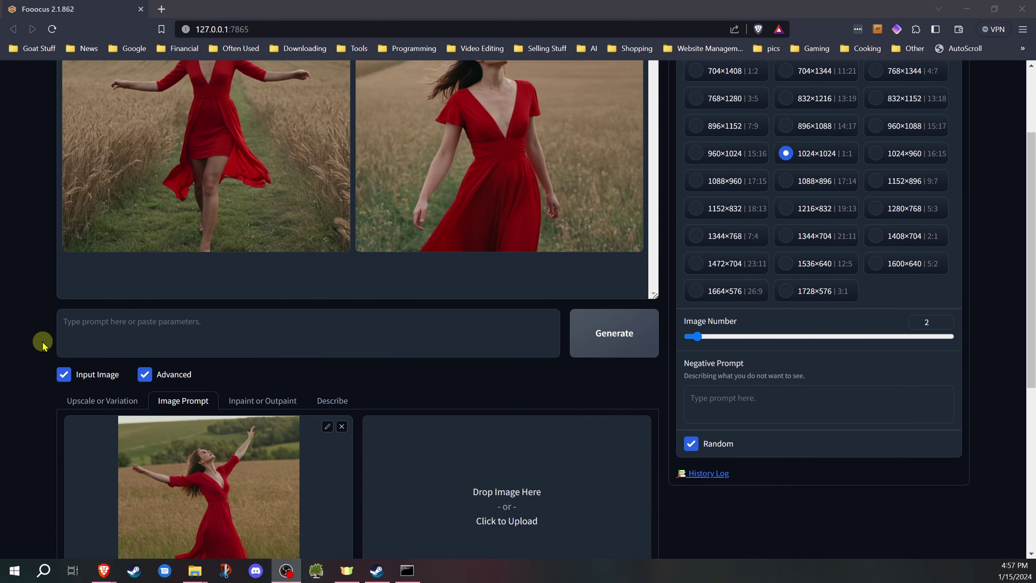
{"action": "scroll", "coordinate": [42, 344], "scroll_direction": "up", "scroll_amount": 3}
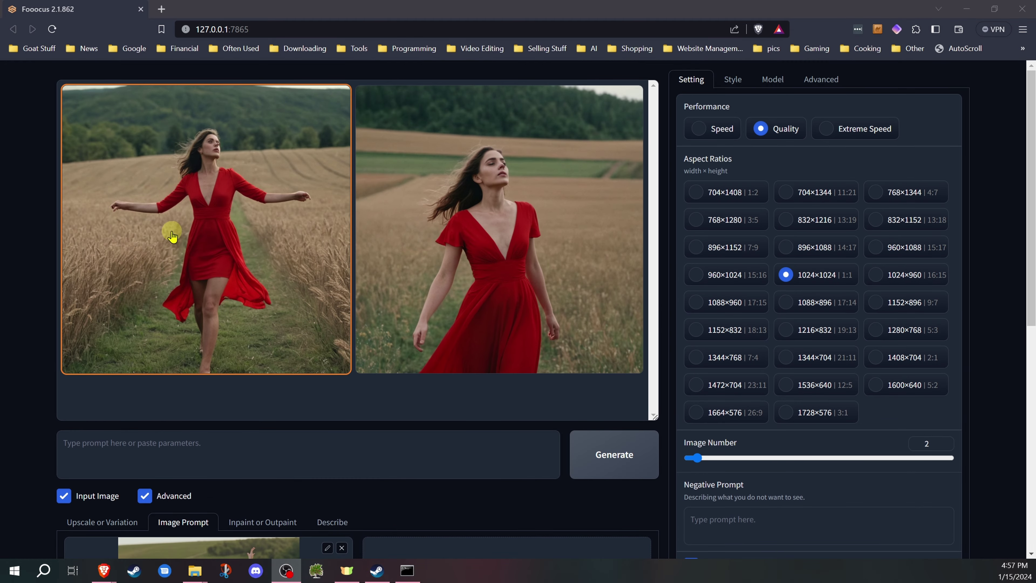
{"action": "scroll", "coordinate": [232, 291], "scroll_direction": "down", "scroll_amount": 2}
{"action": "scroll", "coordinate": [232, 292], "scroll_direction": "down", "scroll_amount": 2}
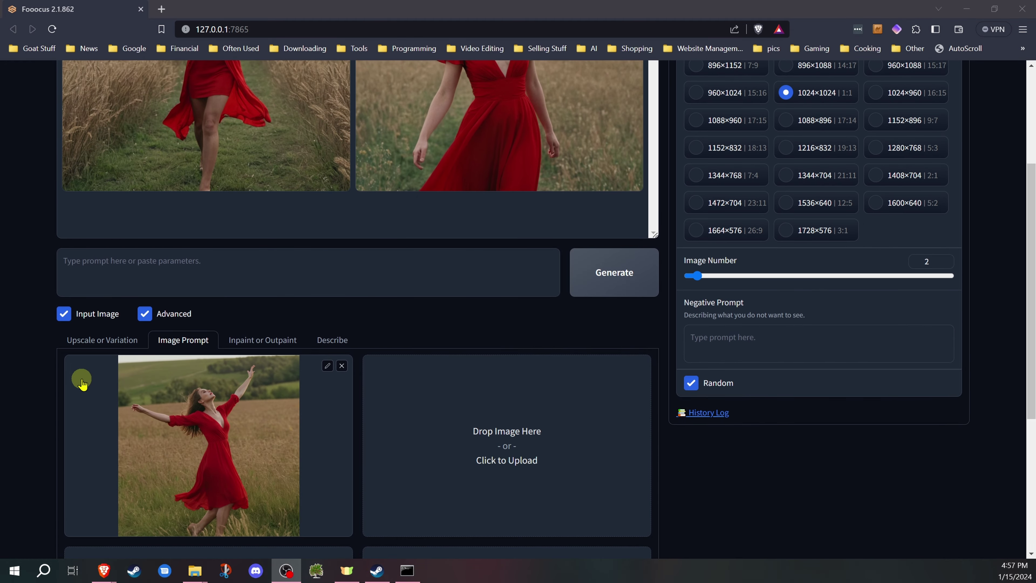
{"action": "scroll", "coordinate": [37, 370], "scroll_direction": "up", "scroll_amount": 4}
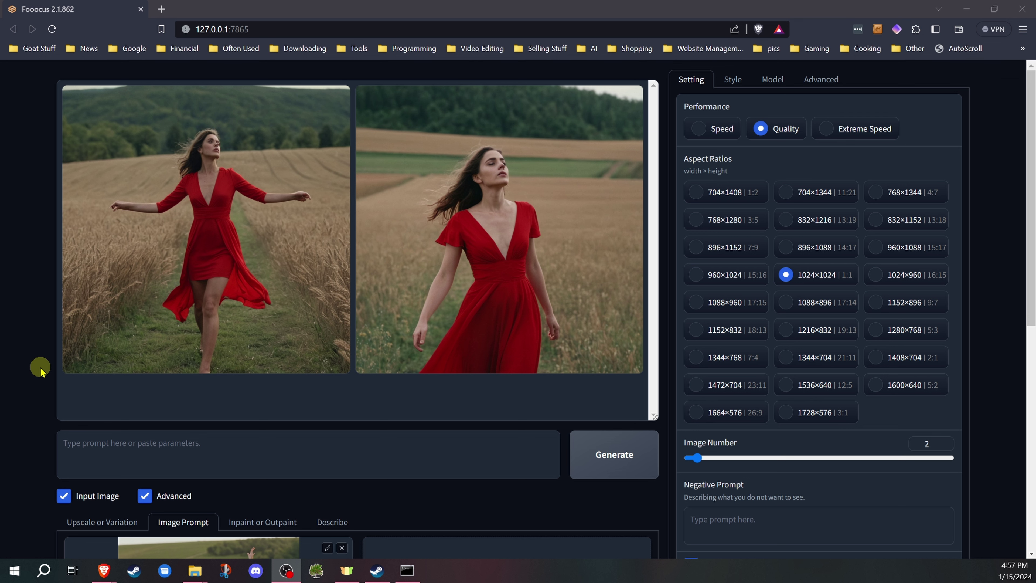
{"action": "scroll", "coordinate": [41, 367], "scroll_direction": "down", "scroll_amount": 6}
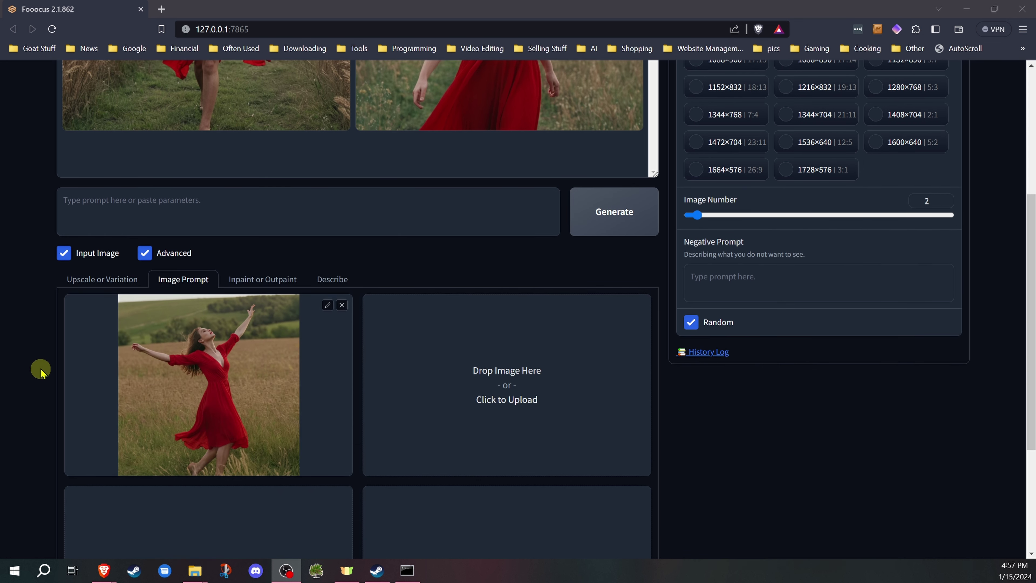
{"action": "scroll", "coordinate": [241, 301], "scroll_direction": "up", "scroll_amount": 6}
{"action": "left_click", "coordinate": [241, 301]}
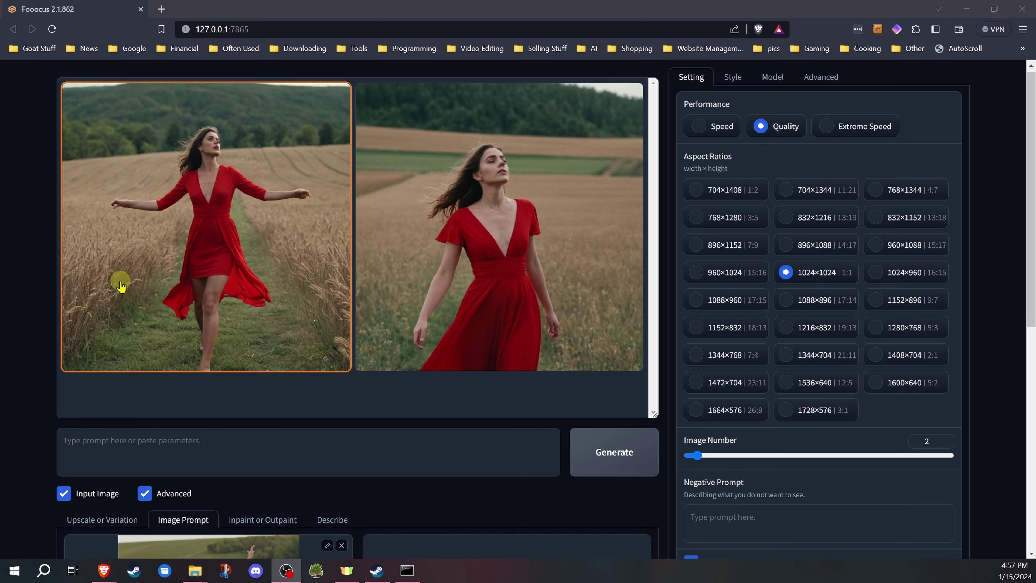
{"action": "scroll", "coordinate": [120, 286], "scroll_direction": "down", "scroll_amount": 6}
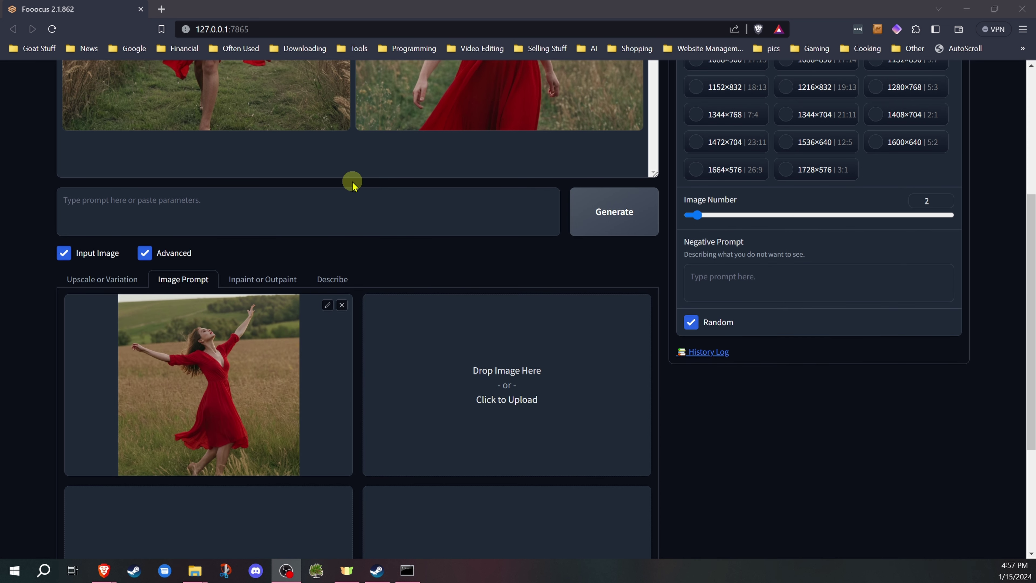
- Replace the red-dress photo with the blue police box photo in the first image prompt slot and generate without a text prompt
{"action": "left_click", "coordinate": [341, 305]}
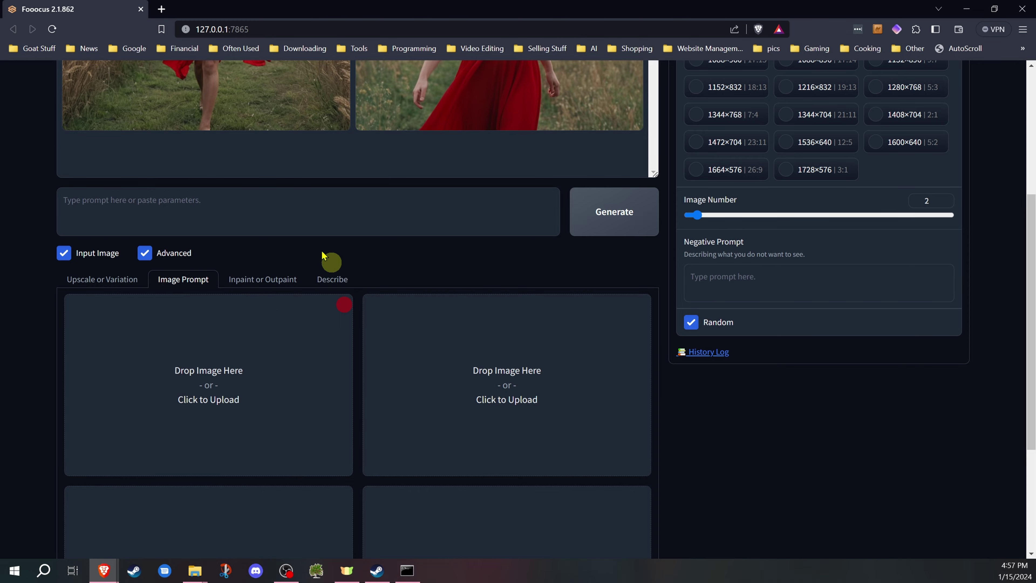
{"action": "scroll", "coordinate": [117, 289], "scroll_direction": "up", "scroll_amount": 2}
{"action": "scroll", "coordinate": [116, 289], "scroll_direction": "up", "scroll_amount": 4}
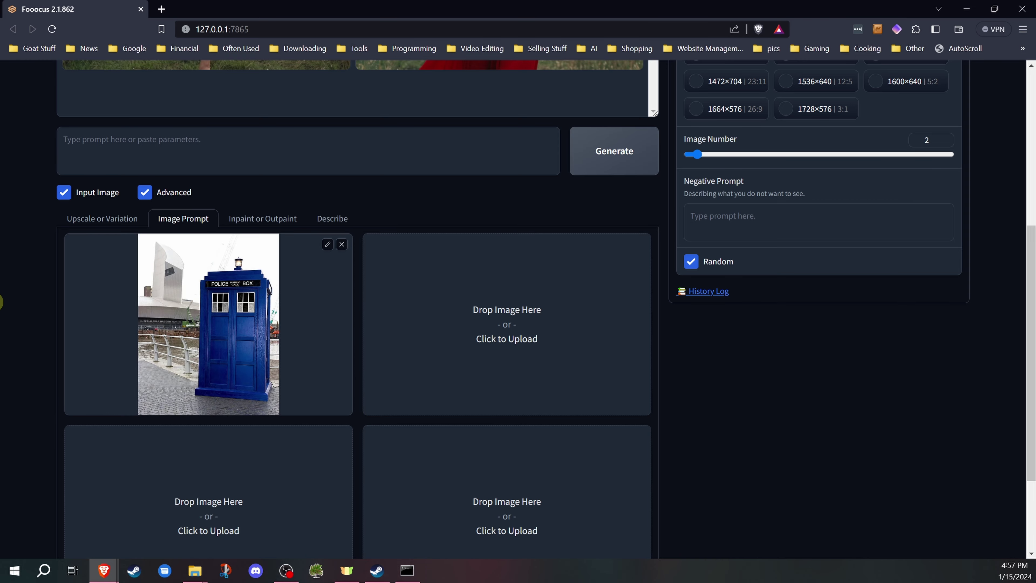
{"action": "scroll", "coordinate": [30, 316], "scroll_direction": "up", "scroll_amount": 6}
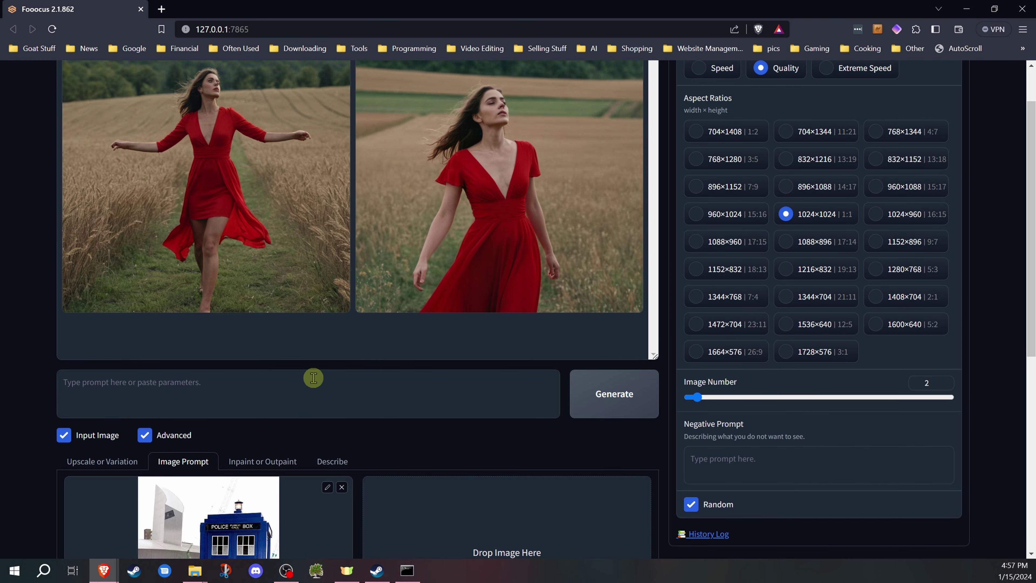
{"action": "left_click", "coordinate": [196, 385]}
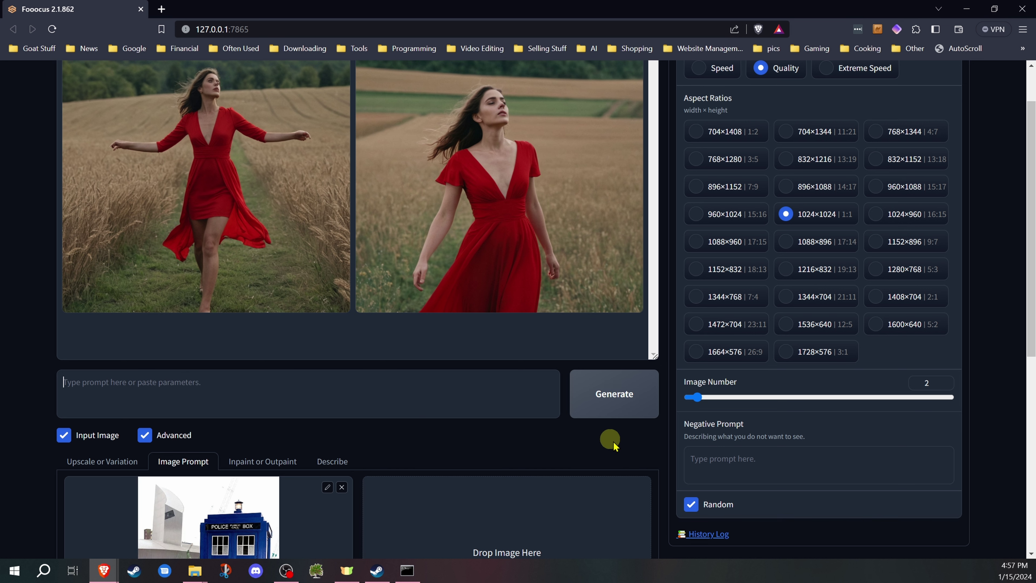
{"action": "scroll", "coordinate": [630, 443], "scroll_direction": "up", "scroll_amount": 2}
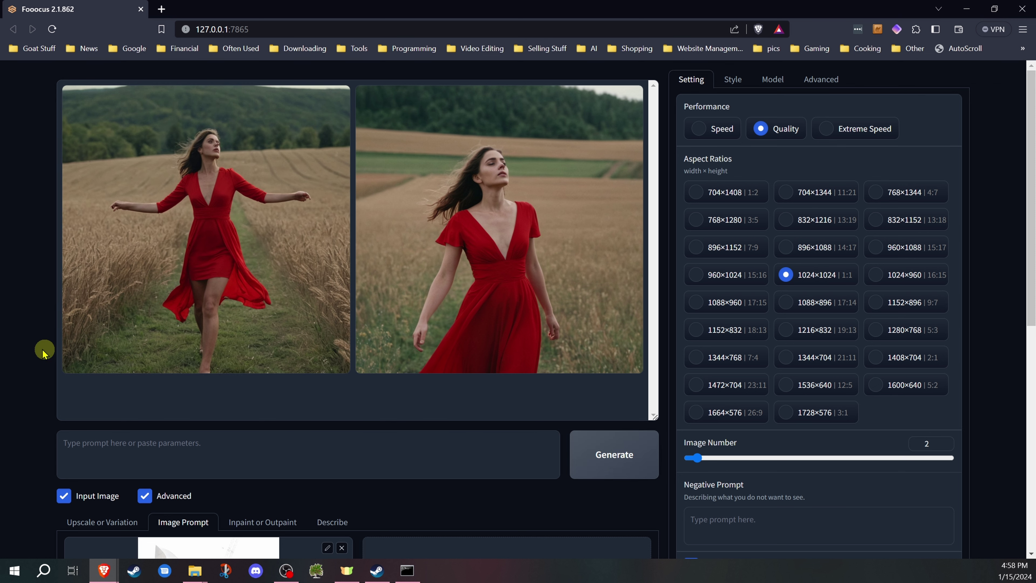
{"action": "scroll", "coordinate": [277, 310], "scroll_direction": "down", "scroll_amount": 6}
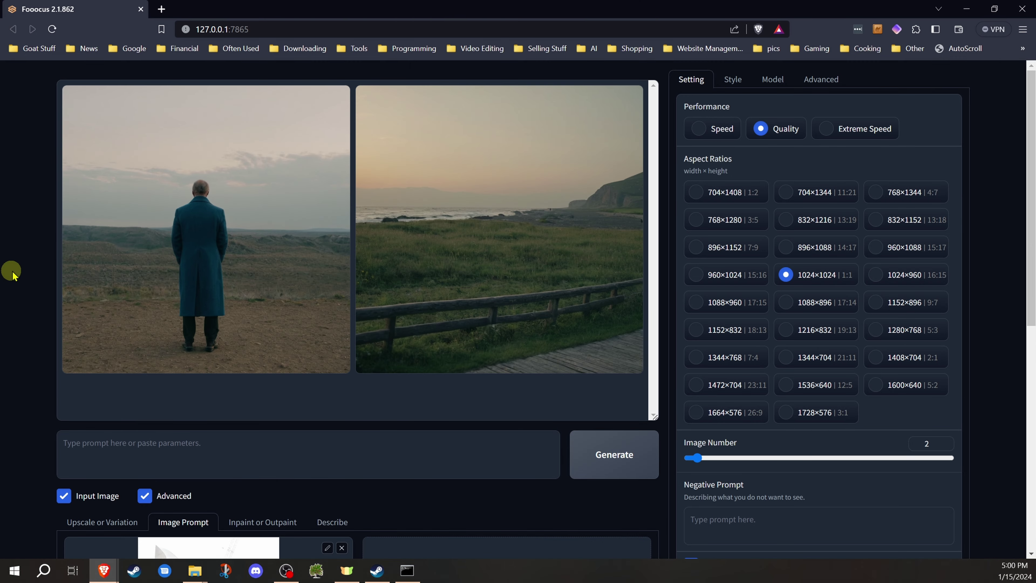
- Compare the results with the police box source, and replace it with the dog photo in the first image prompt slot
{"action": "scroll", "coordinate": [33, 282], "scroll_direction": "down", "scroll_amount": 5}
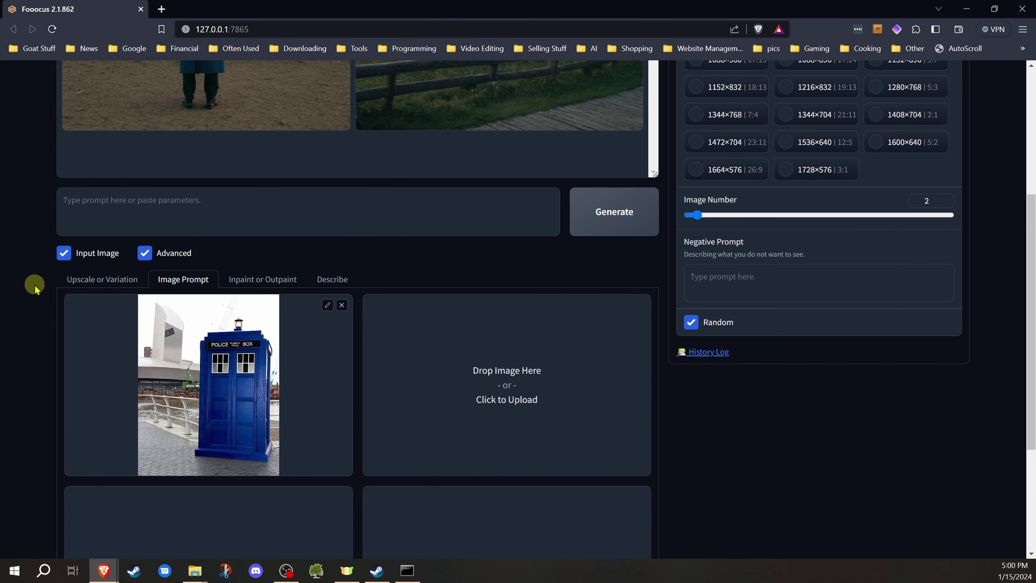
{"action": "scroll", "coordinate": [180, 297], "scroll_direction": "up", "scroll_amount": 5}
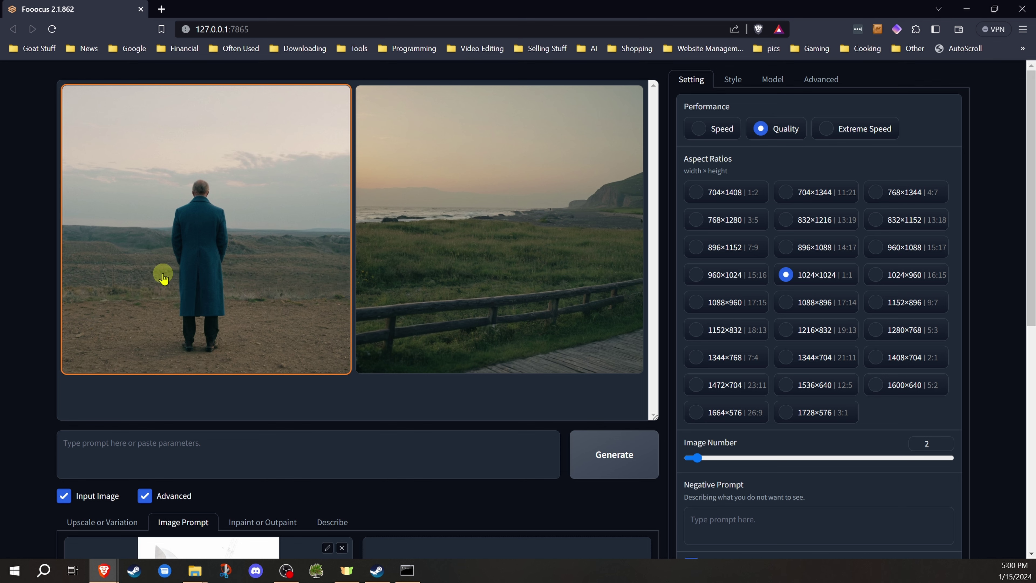
{"action": "scroll", "coordinate": [155, 265], "scroll_direction": "down", "scroll_amount": 5}
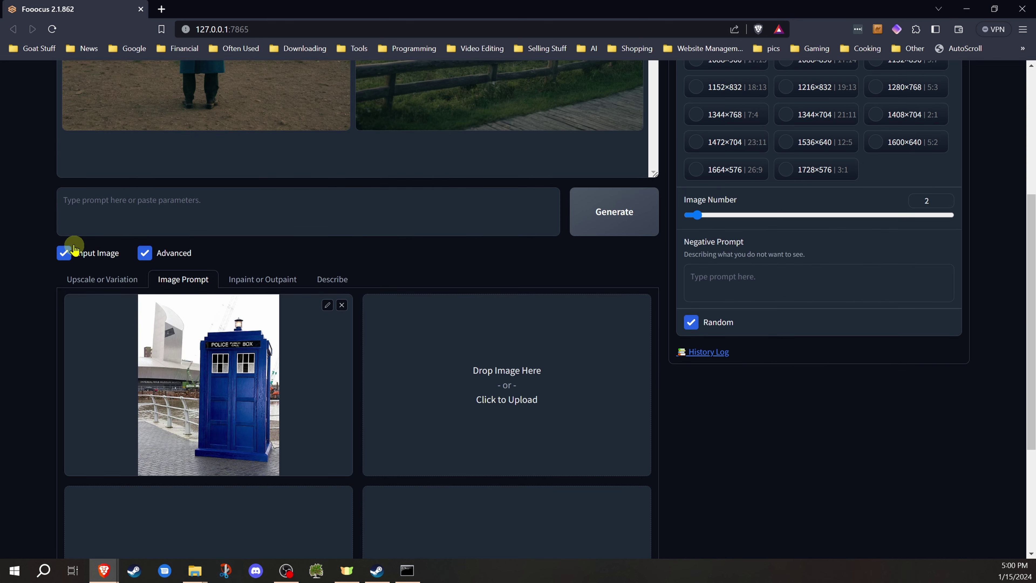
{"action": "scroll", "coordinate": [73, 245], "scroll_direction": "up", "scroll_amount": 5}
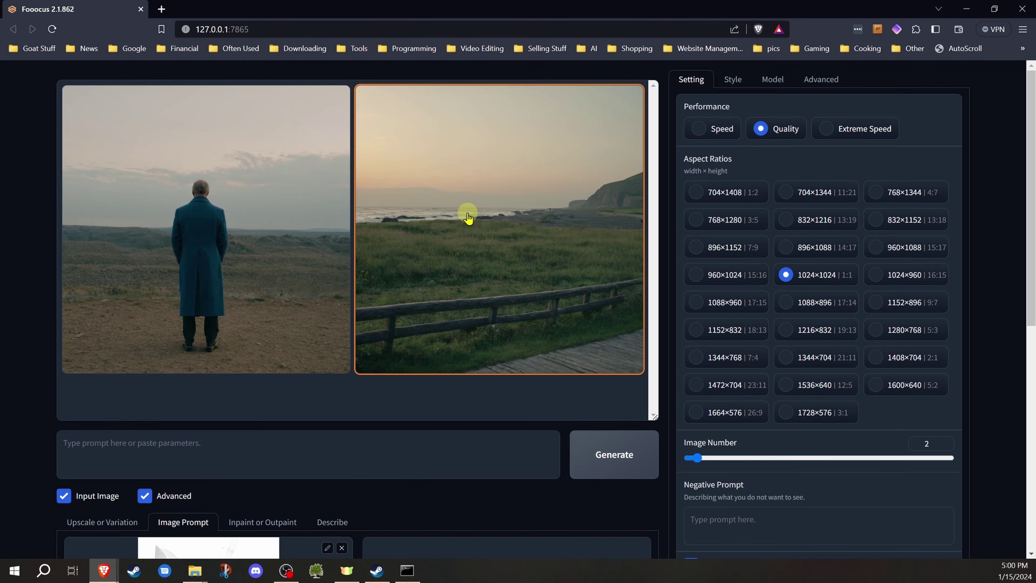
{"action": "scroll", "coordinate": [173, 244], "scroll_direction": "down", "scroll_amount": 5}
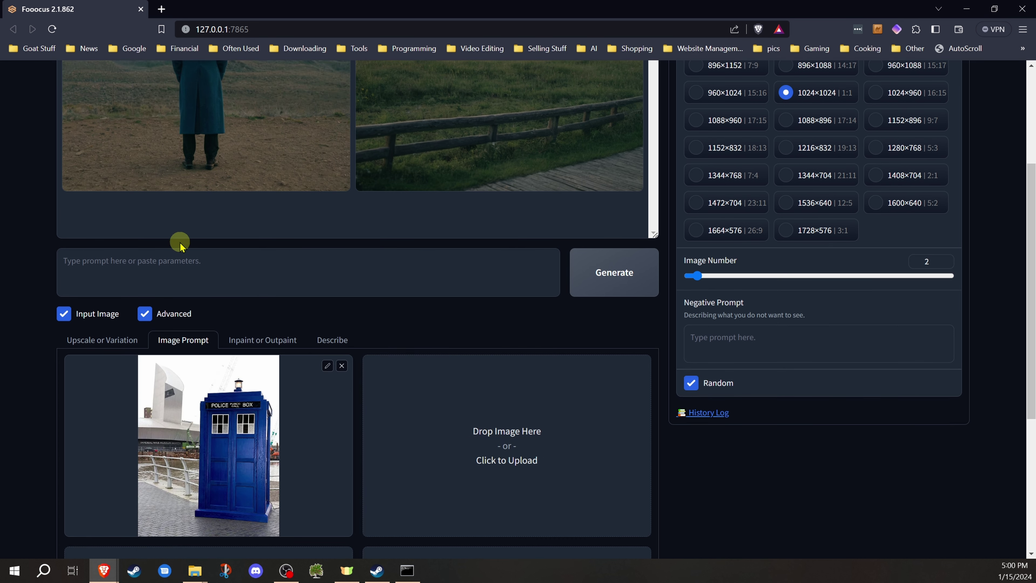
{"action": "left_click", "coordinate": [341, 367]}
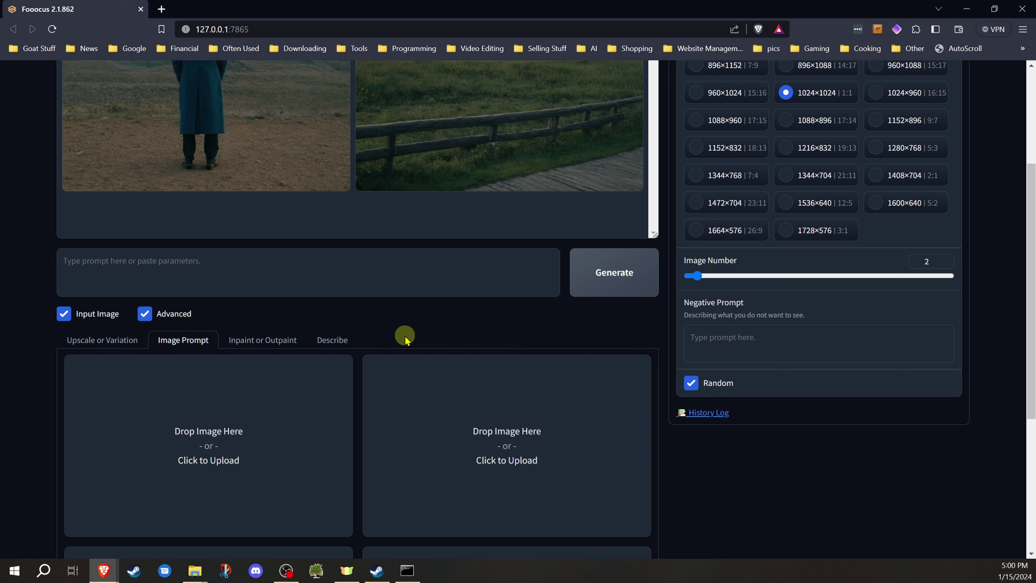
{"action": "left_click_drag", "start_coordinate": [200, 392], "coordinate": [258, 427]}
- Enter "cat" as the text prompt and generate images combining it with the dog photo
{"action": "left_click", "coordinate": [175, 274]}
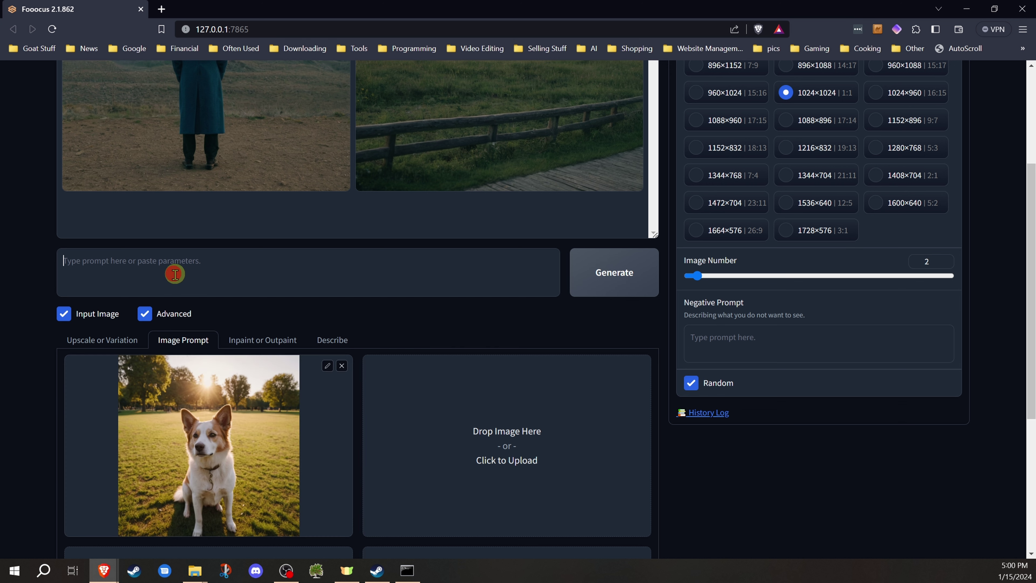
{"action": "type", "text": "cat"}
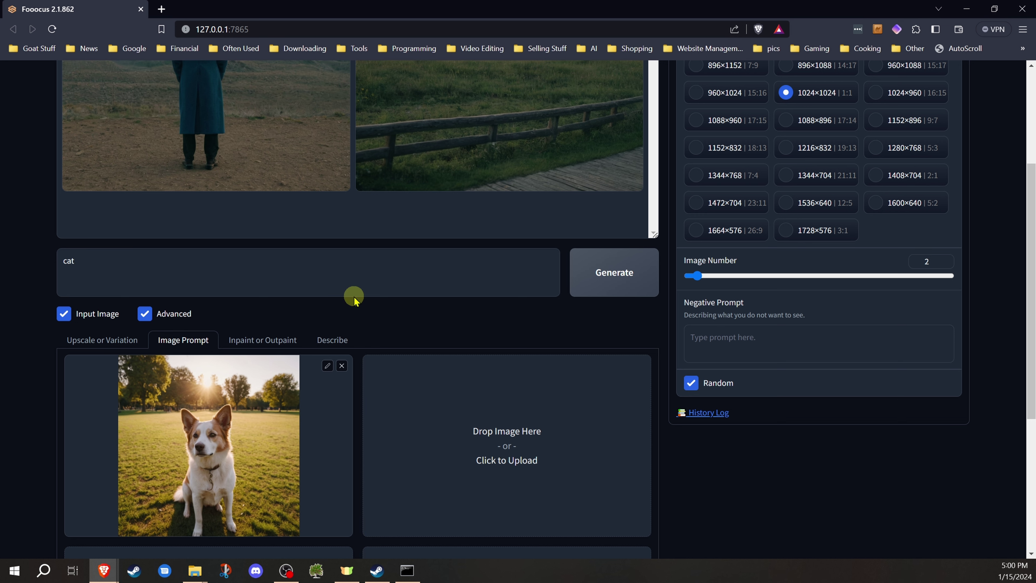
{"action": "left_click", "coordinate": [614, 272]}
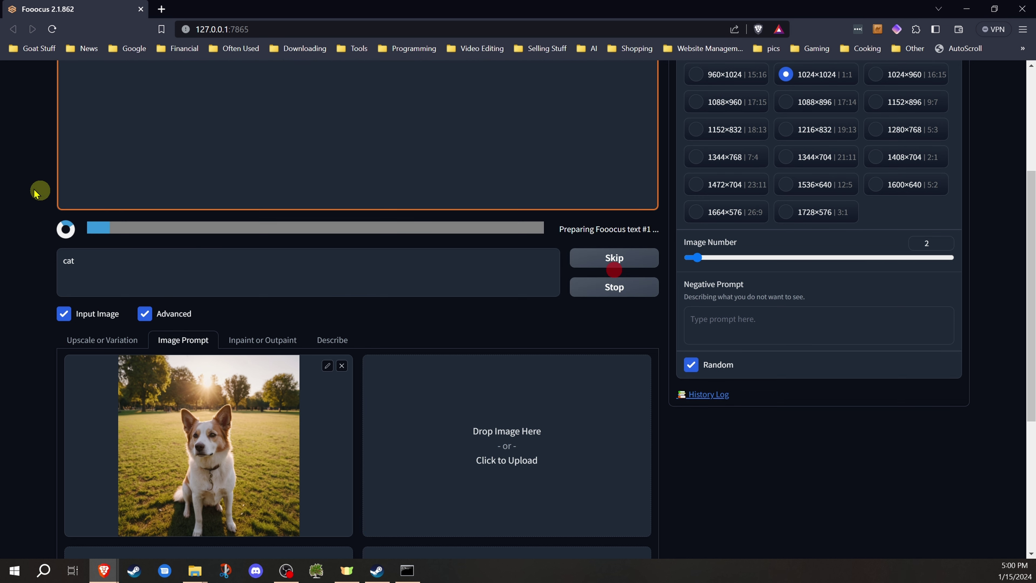
- Compare the two generated cat images with the dog source photo in the first image prompt slot
{"action": "scroll", "coordinate": [40, 192], "scroll_direction": "up", "scroll_amount": 5}
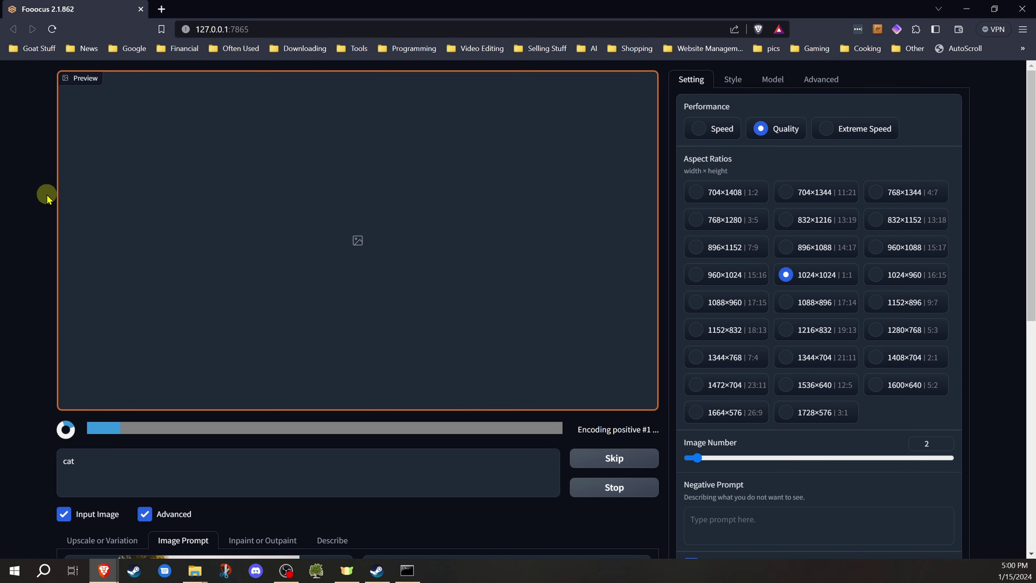
{"action": "scroll", "coordinate": [46, 196], "scroll_direction": "down", "scroll_amount": 5}
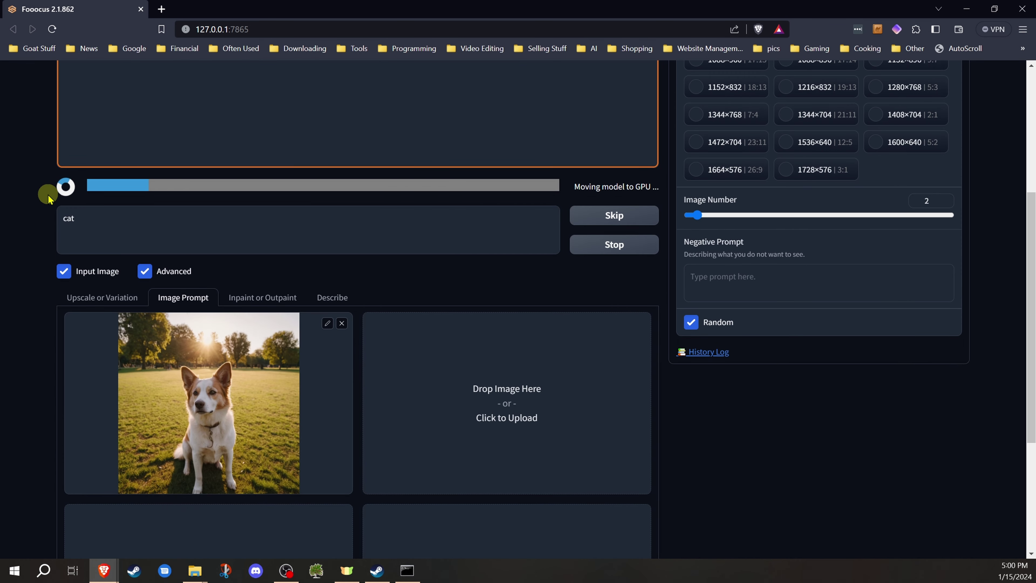
{"action": "scroll", "coordinate": [47, 196], "scroll_direction": "up", "scroll_amount": 5}
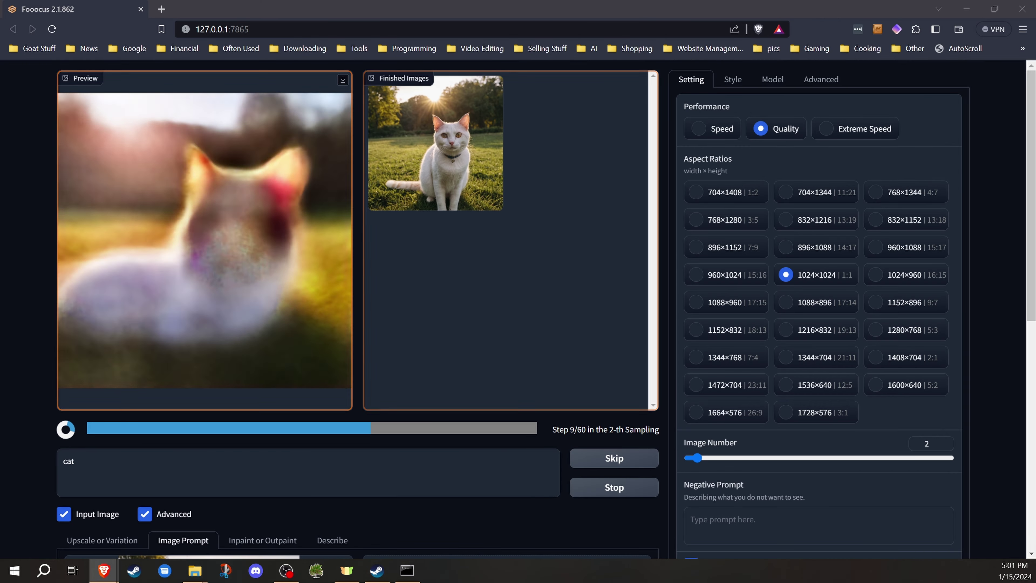
{"action": "scroll", "coordinate": [39, 298], "scroll_direction": "down", "scroll_amount": 3}
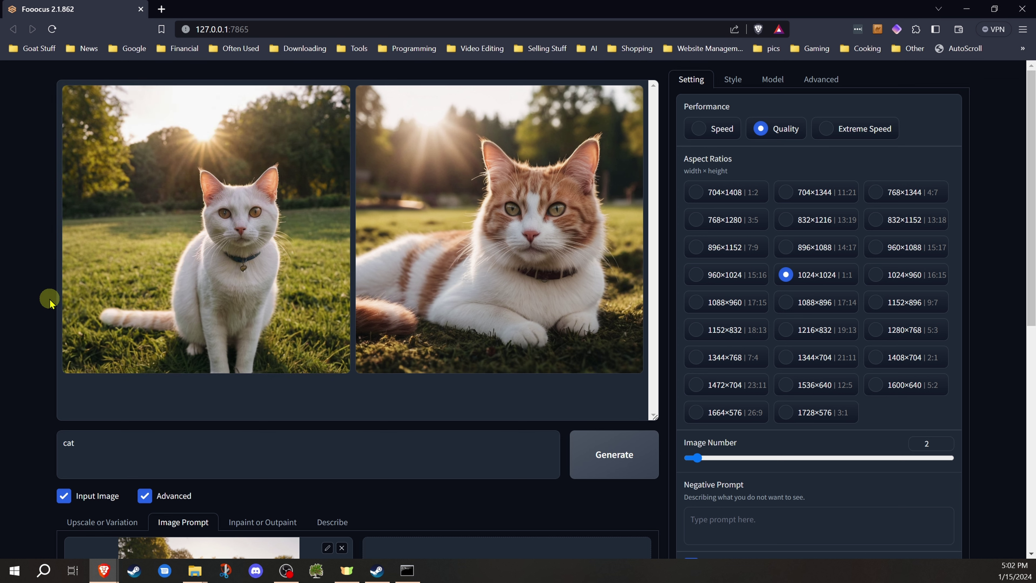
{"action": "scroll", "coordinate": [50, 302], "scroll_direction": "down", "scroll_amount": 5}
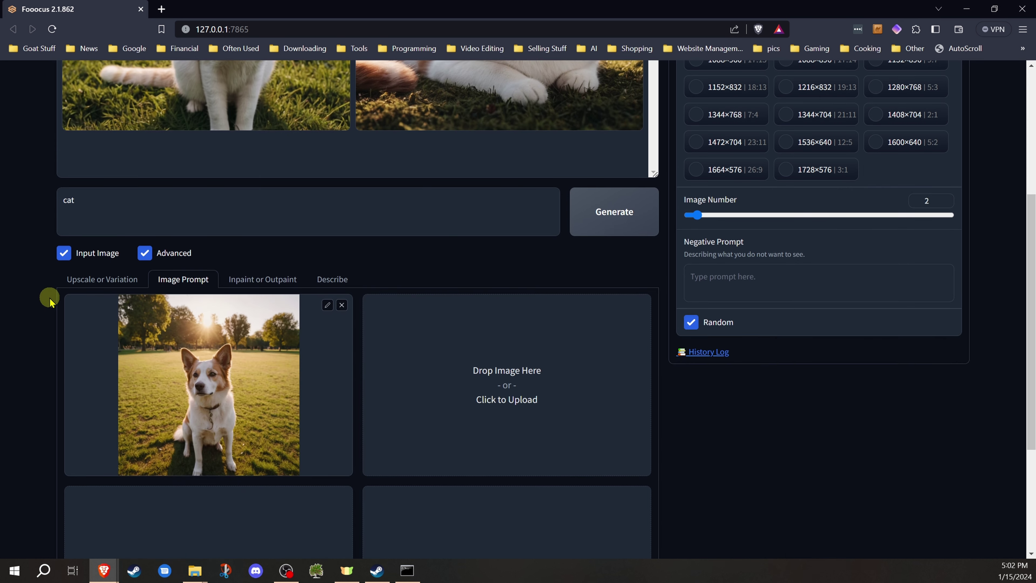
{"action": "scroll", "coordinate": [49, 299], "scroll_direction": "up", "scroll_amount": 5}
{"action": "scroll", "coordinate": [46, 322], "scroll_direction": "down", "scroll_amount": 3}
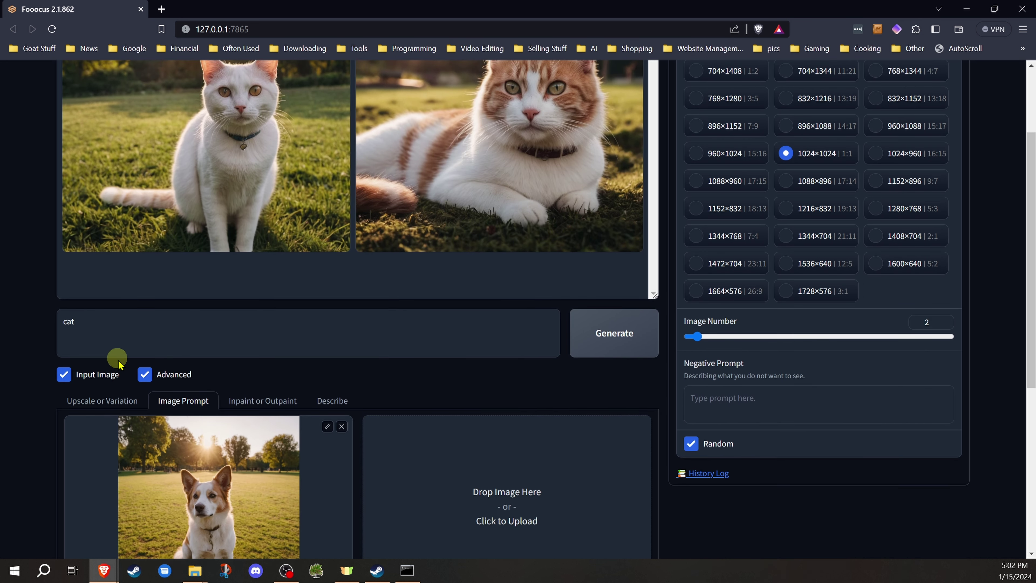
{"action": "scroll", "coordinate": [228, 445], "scroll_direction": "up", "scroll_amount": 3}
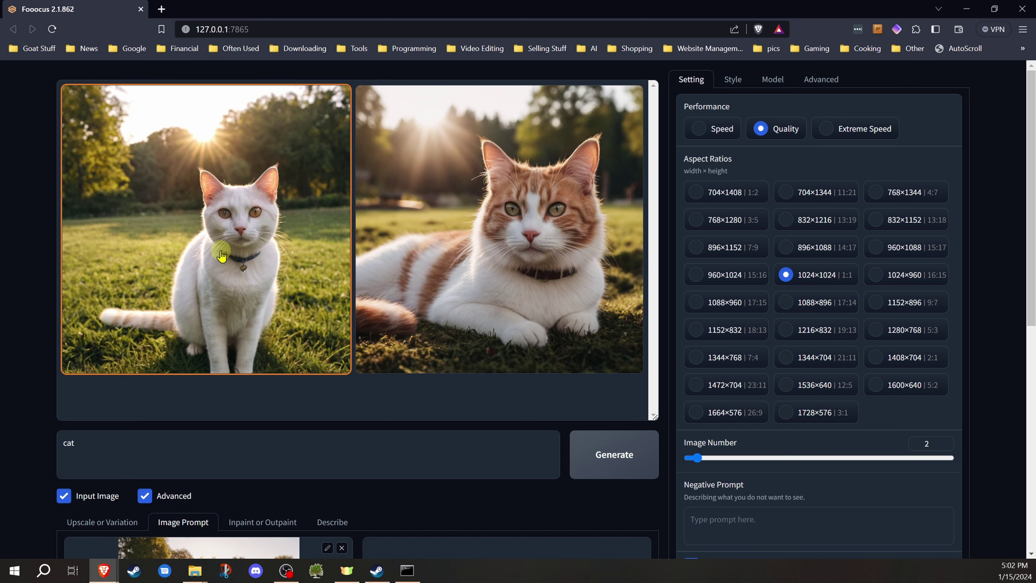
{"action": "scroll", "coordinate": [20, 285], "scroll_direction": "down", "scroll_amount": 3}
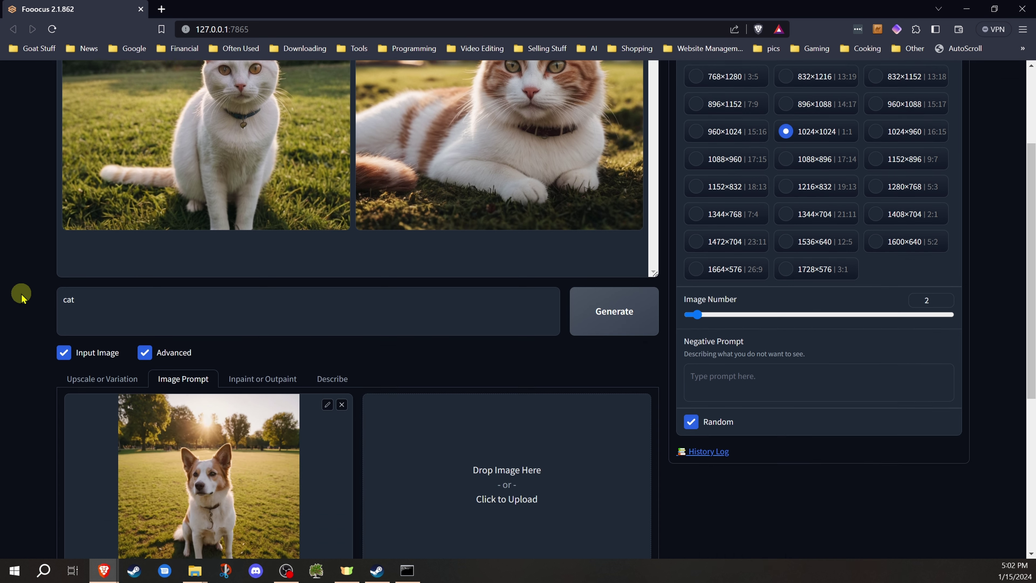
{"action": "scroll", "coordinate": [21, 291], "scroll_direction": "down", "scroll_amount": 2}
{"action": "scroll", "coordinate": [22, 289], "scroll_direction": "up", "scroll_amount": 3}
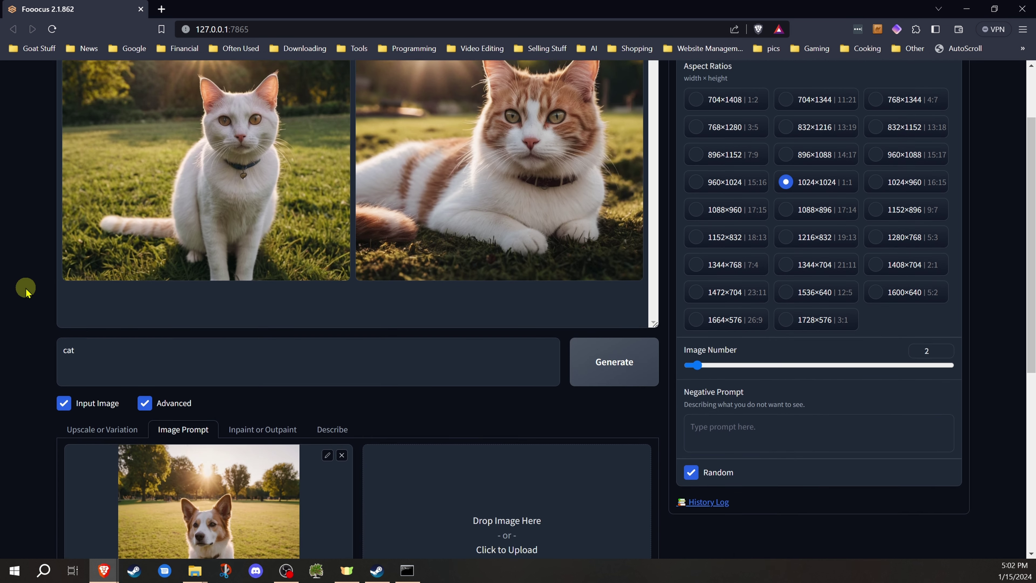
- Clear the text prompt
{"action": "scroll", "coordinate": [26, 288], "scroll_direction": "up", "scroll_amount": 1}
{"action": "key", "text": "BackSpace"}
{"action": "key", "text": "BackSpace"}
{"action": "key", "text": "BackSpace"}
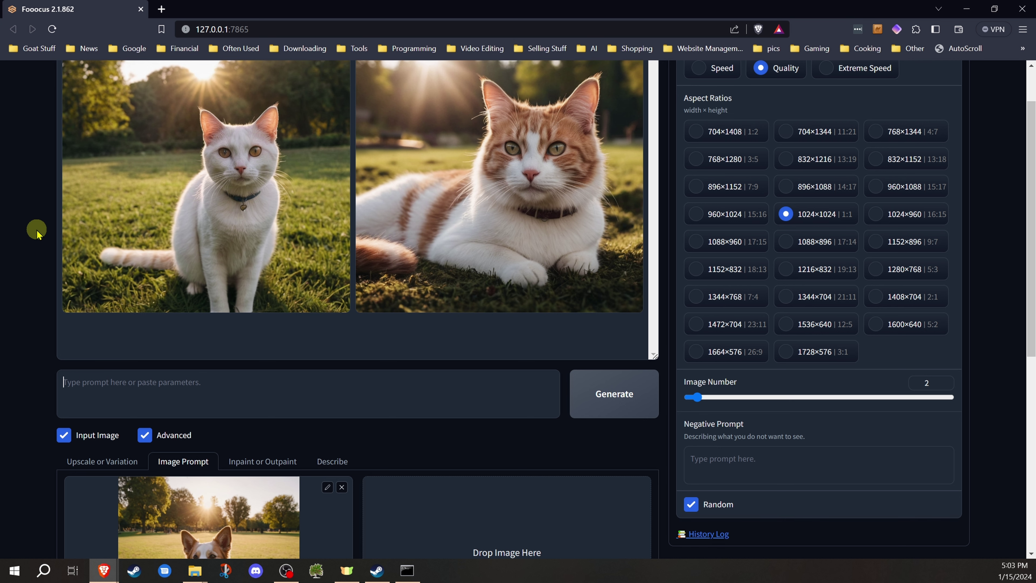
{"action": "scroll", "coordinate": [36, 232], "scroll_direction": "up", "scroll_amount": 2}
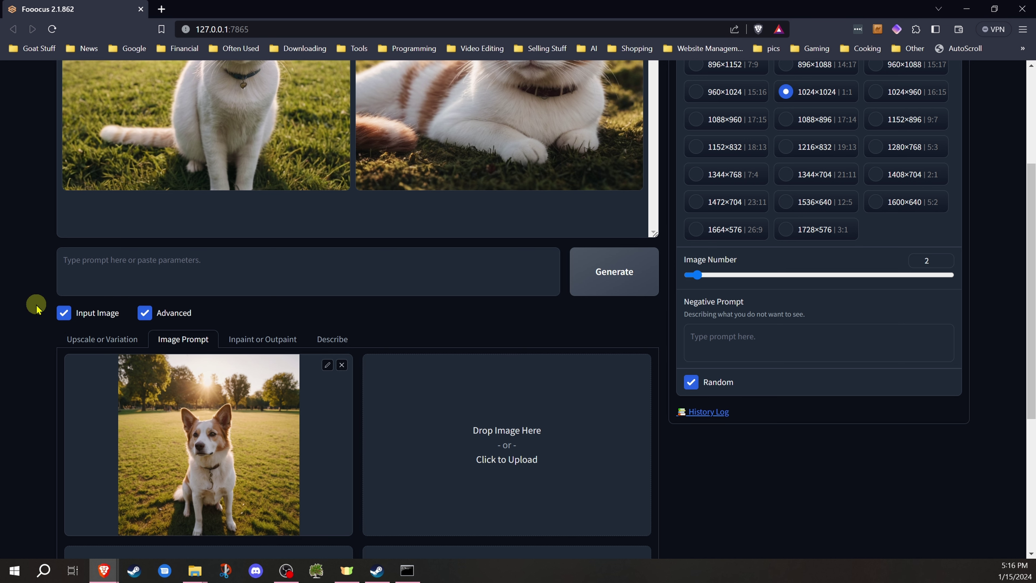
- Enable the advanced image prompt controls and try PyraCanny and CPDS for the dog photo, ending on the ImagePrompt type
{"action": "scroll", "coordinate": [36, 309], "scroll_direction": "down", "scroll_amount": 5}
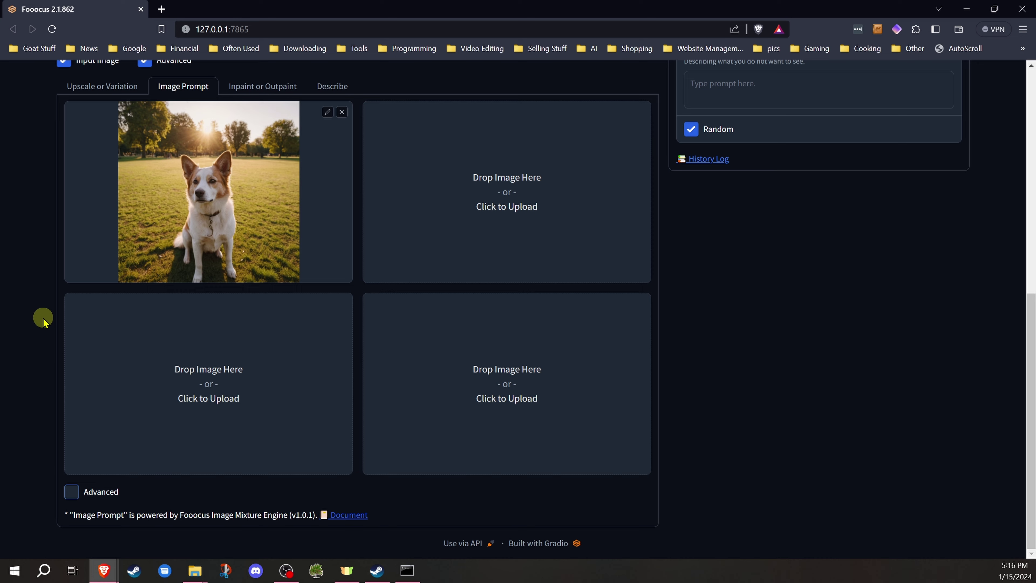
{"action": "left_click", "coordinate": [72, 492]}
{"action": "scroll", "coordinate": [47, 333], "scroll_direction": "up", "scroll_amount": 4}
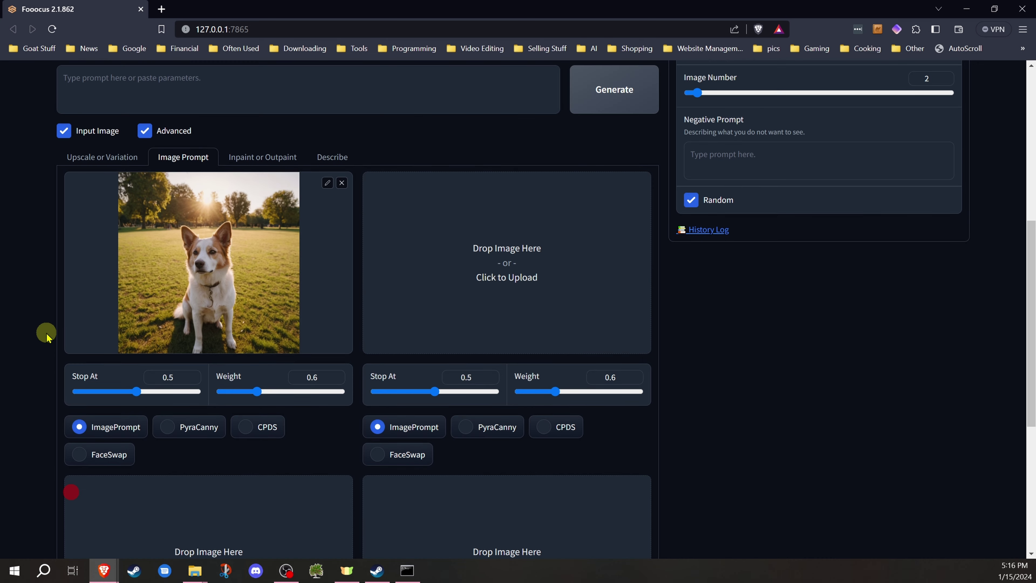
{"action": "scroll", "coordinate": [46, 335], "scroll_direction": "down", "scroll_amount": 1}
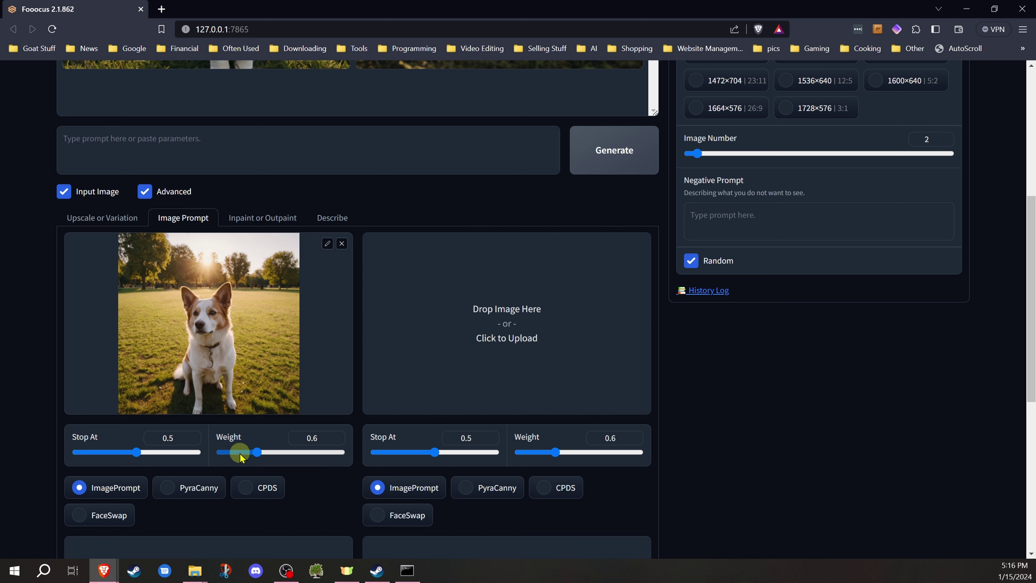
{"action": "left_click", "coordinate": [176, 489]}
{"action": "left_click", "coordinate": [260, 489]}
{"action": "left_click", "coordinate": [87, 489]}
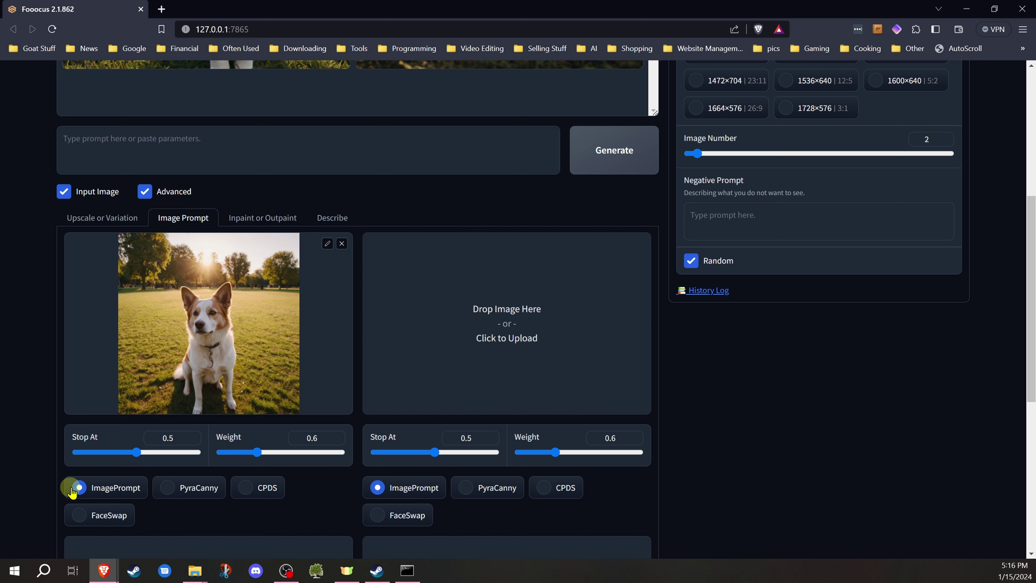
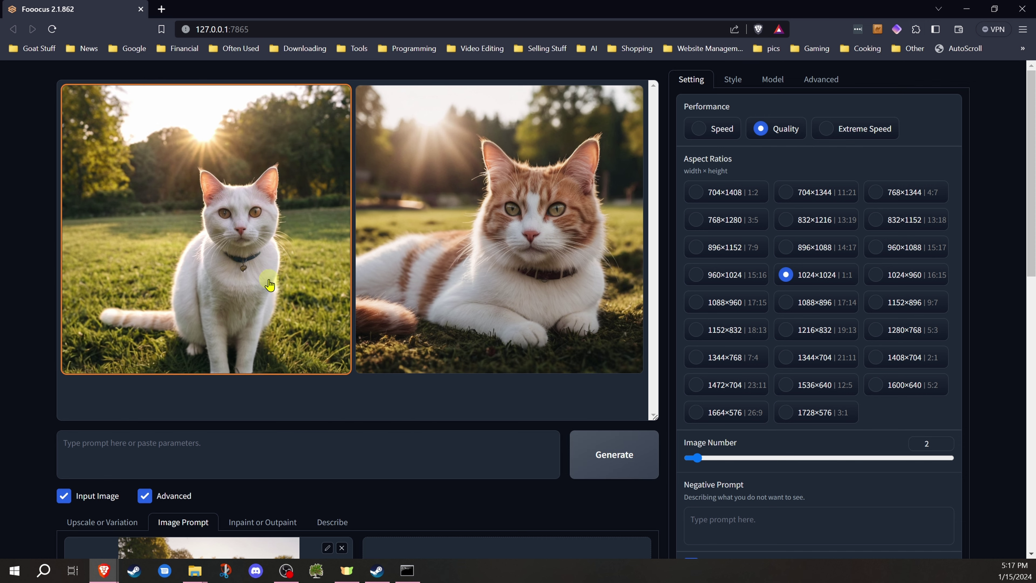
- Enter "cat" as the text prompt and generate images using the dog photo with its adjusted Stop At and Weight settings
{"action": "scroll", "coordinate": [156, 288], "scroll_direction": "down", "scroll_amount": 1}
{"action": "scroll", "coordinate": [157, 289], "scroll_direction": "down", "scroll_amount": 6}
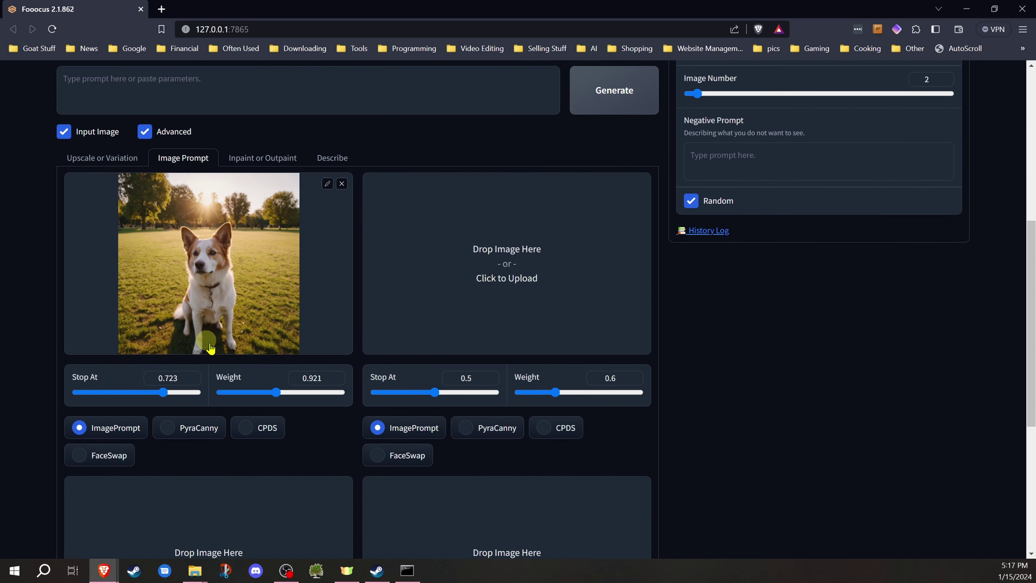
{"action": "scroll", "coordinate": [147, 464], "scroll_direction": "up", "scroll_amount": 7}
{"action": "left_click", "coordinate": [147, 464]}
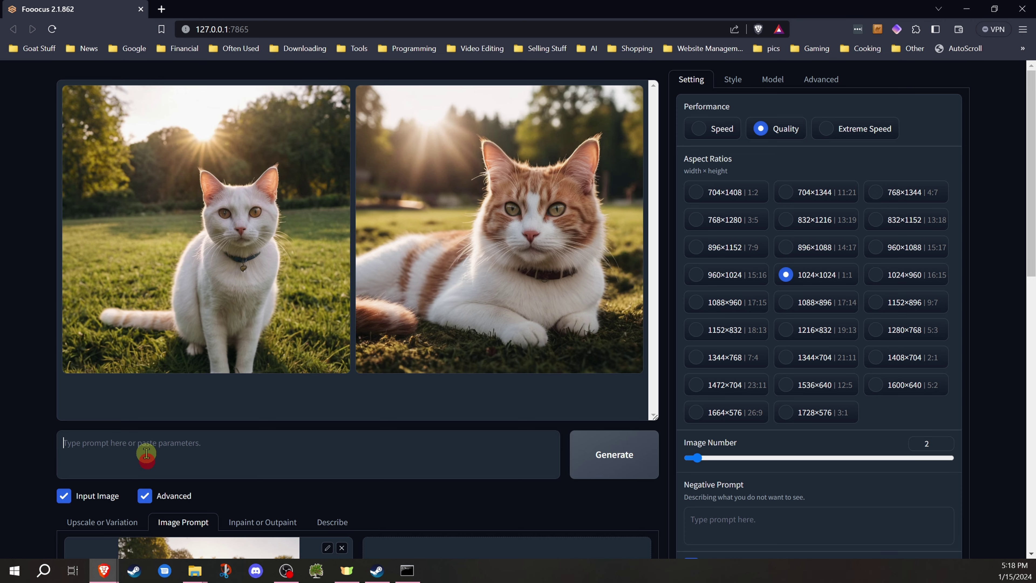
{"action": "type", "text": "cat"}
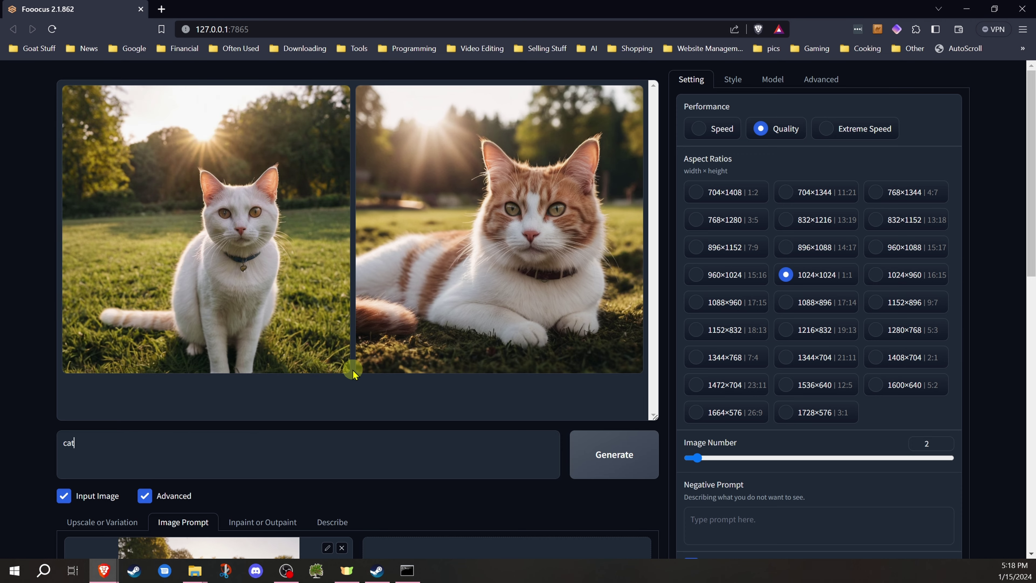
{"action": "left_click", "coordinate": [626, 449]}
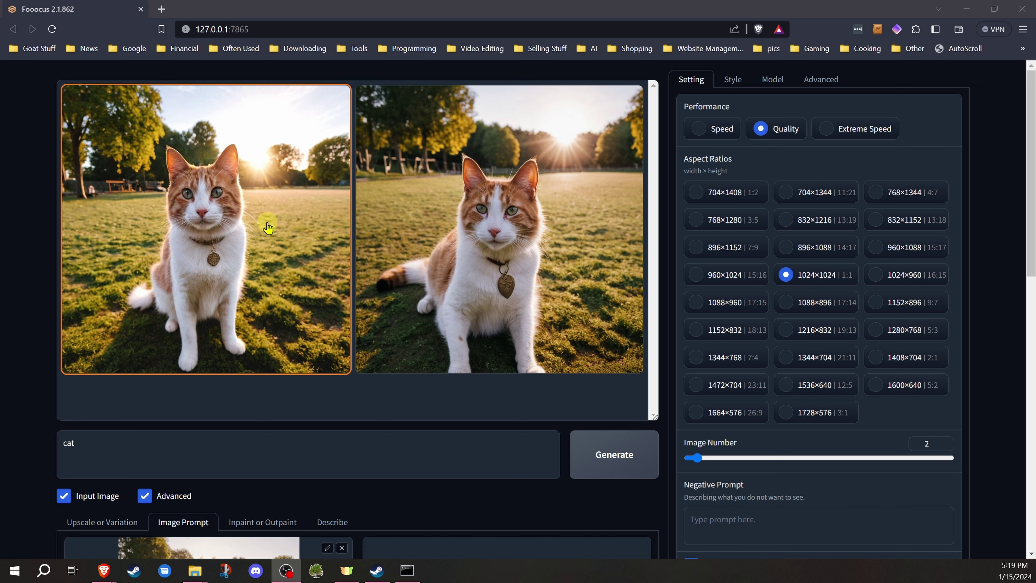
- Compare the new cat images' pose and background with the dog photo, and review its Stop At and Weight settings
{"action": "scroll", "coordinate": [52, 236], "scroll_direction": "down", "scroll_amount": 1}
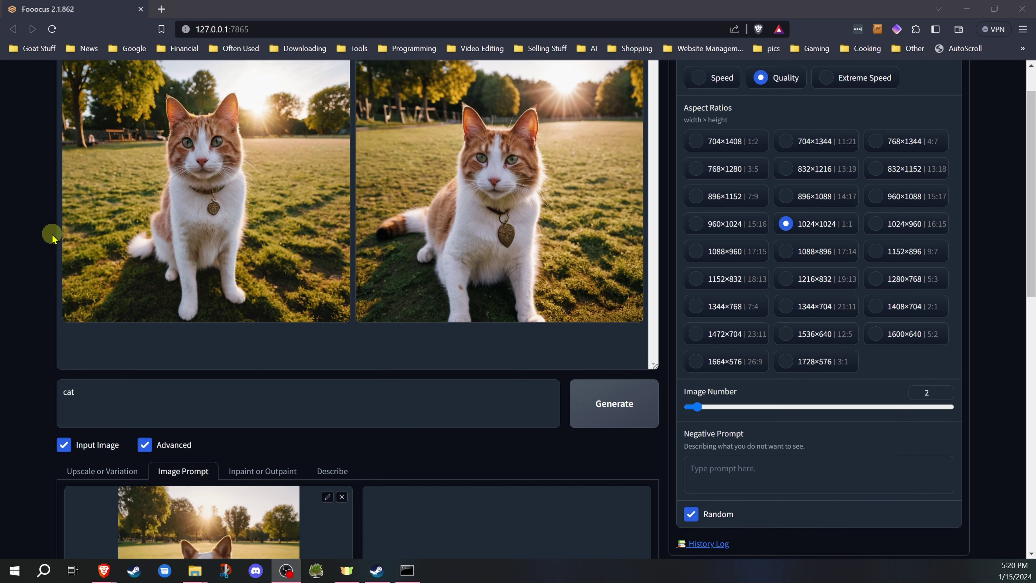
{"action": "scroll", "coordinate": [53, 236], "scroll_direction": "down", "scroll_amount": 3}
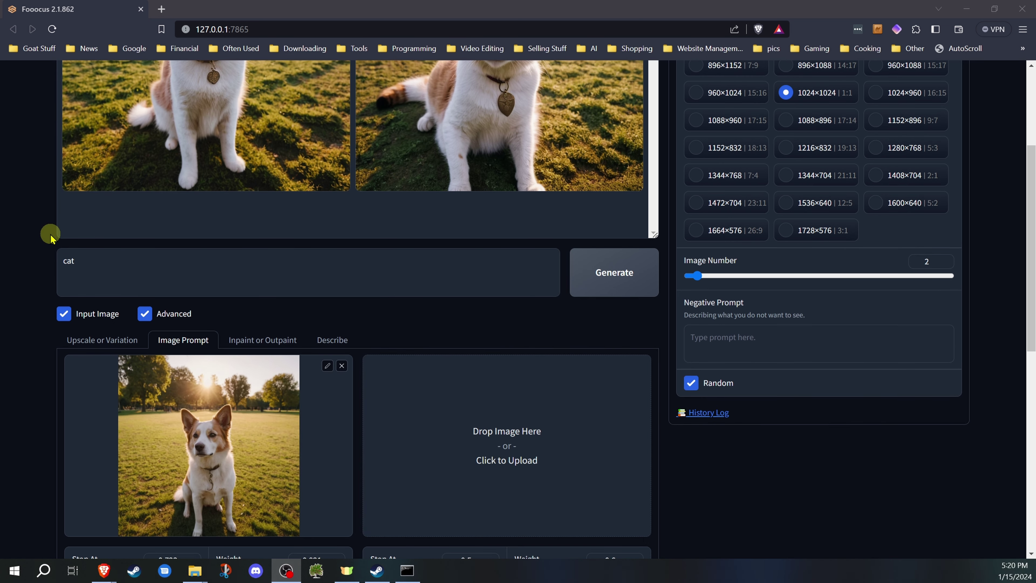
{"action": "scroll", "coordinate": [49, 236], "scroll_direction": "down", "scroll_amount": 3}
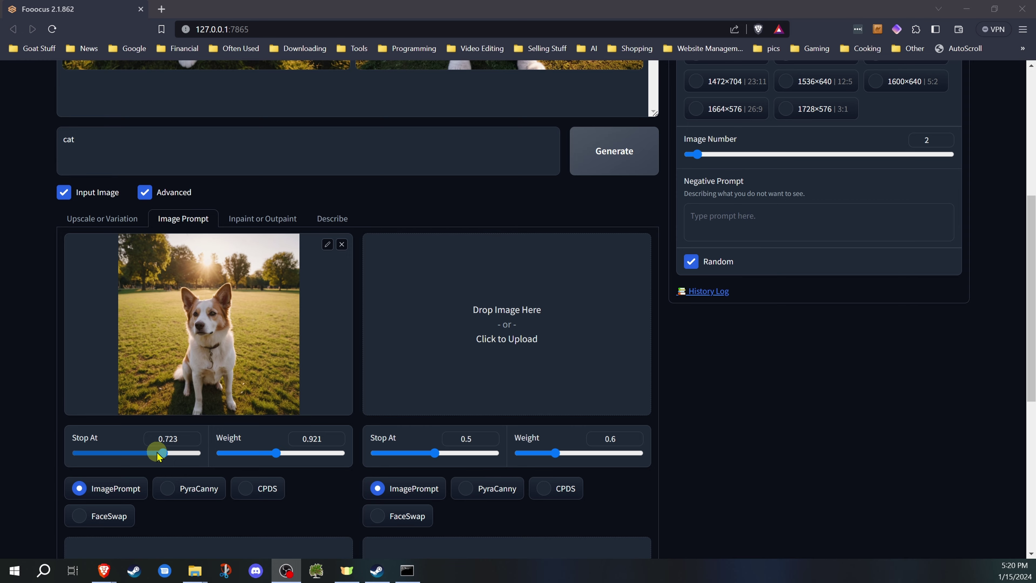
{"action": "scroll", "coordinate": [274, 430], "scroll_direction": "up", "scroll_amount": 7}
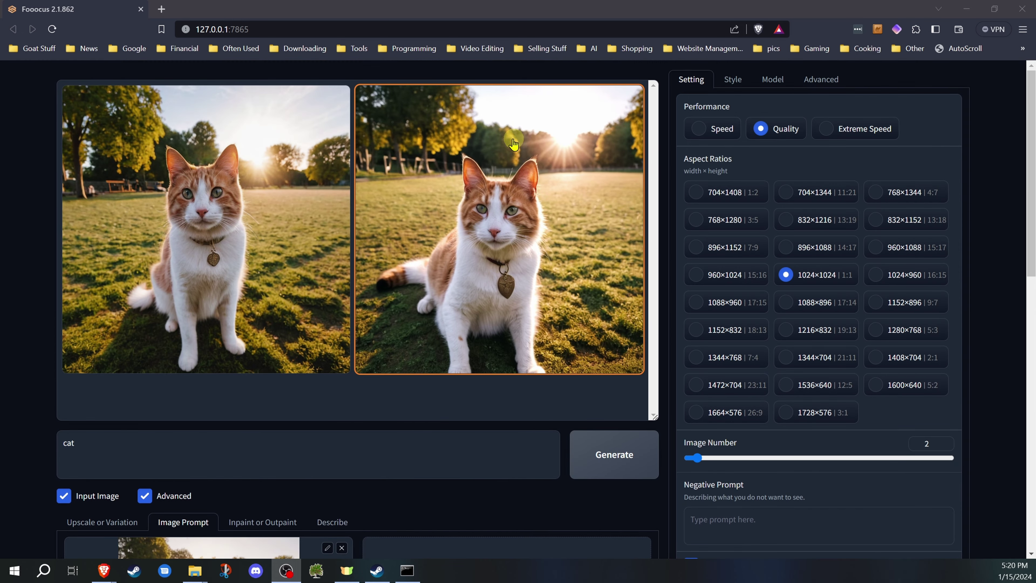
{"action": "scroll", "coordinate": [119, 287], "scroll_direction": "down", "scroll_amount": 7}
{"action": "scroll", "coordinate": [132, 301], "scroll_direction": "up", "scroll_amount": 7}
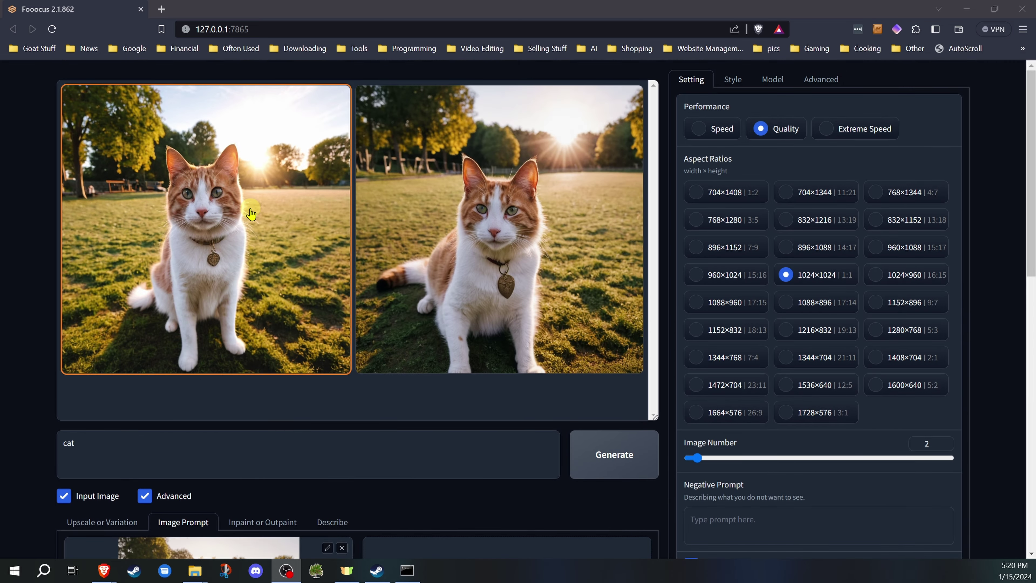
{"action": "scroll", "coordinate": [67, 261], "scroll_direction": "down", "scroll_amount": 7}
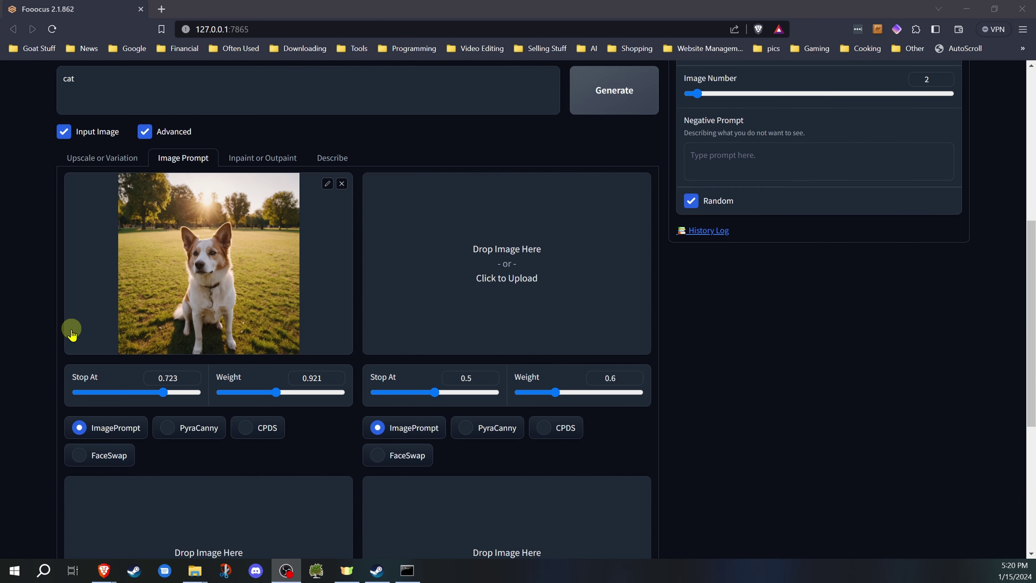
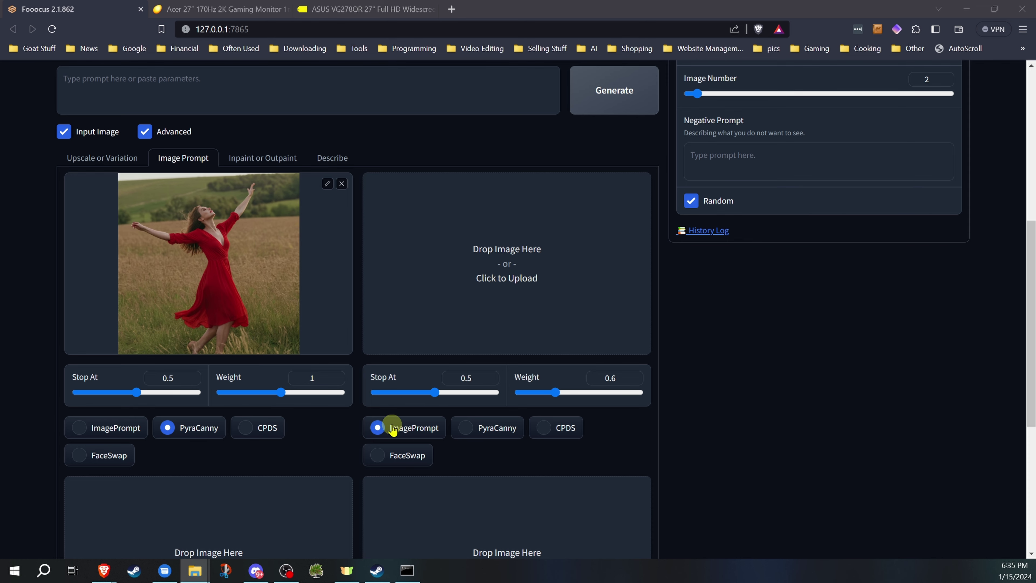
- Replace the red-dress photo with the farmhouse photo in the first image prompt slot
{"action": "scroll", "coordinate": [510, 449], "scroll_direction": "down", "scroll_amount": 3}
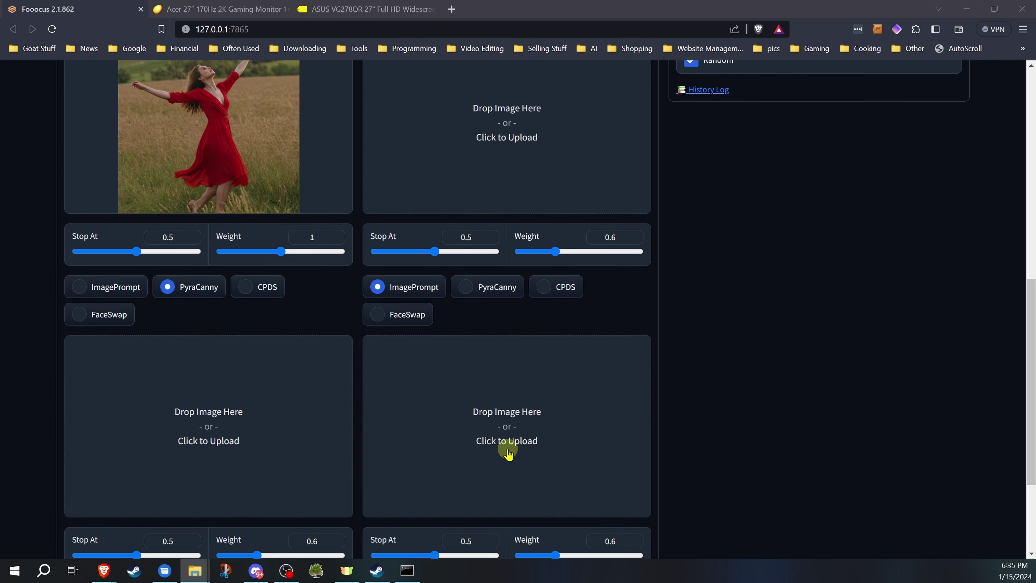
{"action": "scroll", "coordinate": [257, 424], "scroll_direction": "down", "scroll_amount": 2}
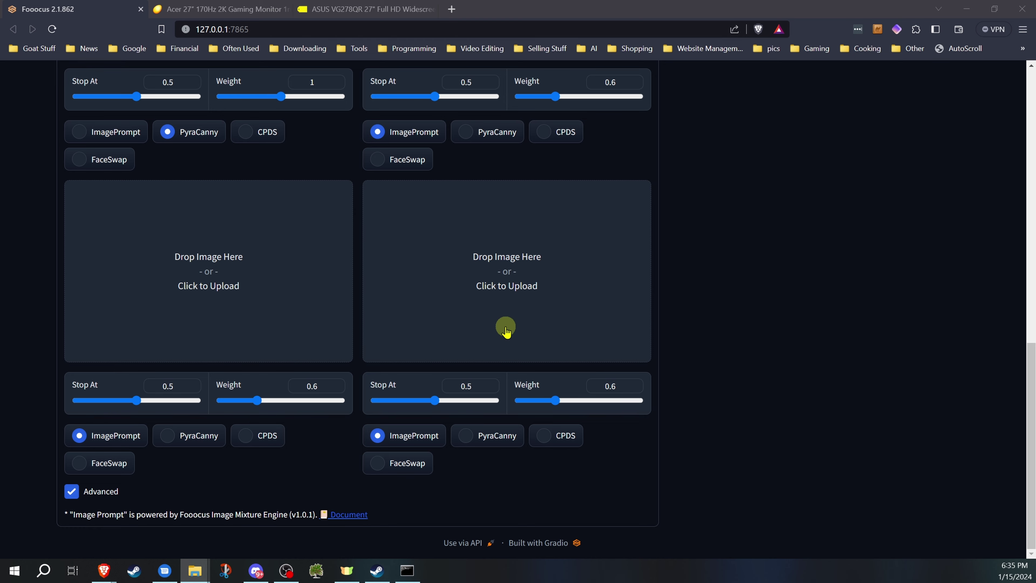
{"action": "scroll", "coordinate": [506, 330], "scroll_direction": "up", "scroll_amount": 6}
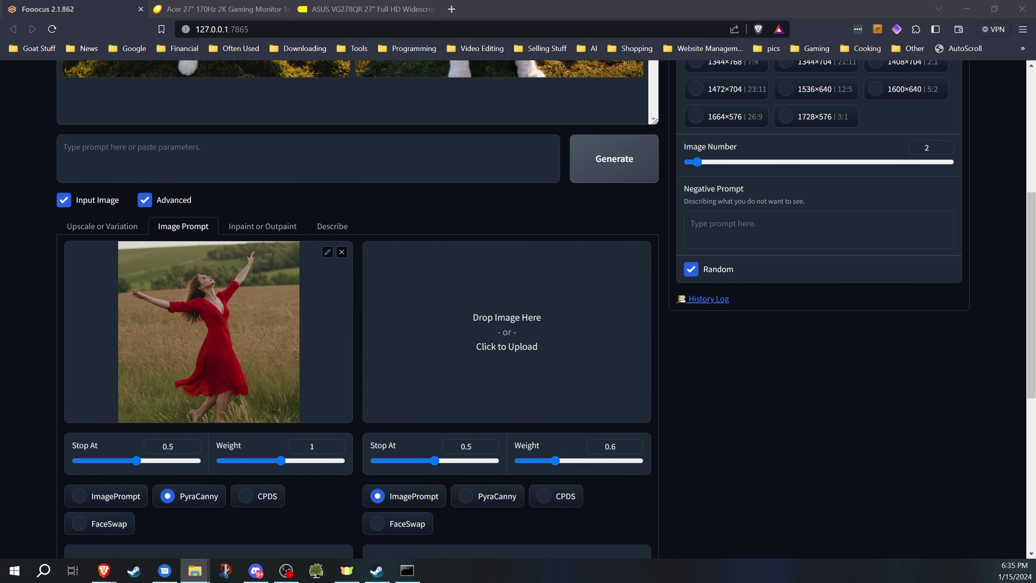
{"action": "left_click_drag", "start_coordinate": [65, 265], "coordinate": [227, 315]}
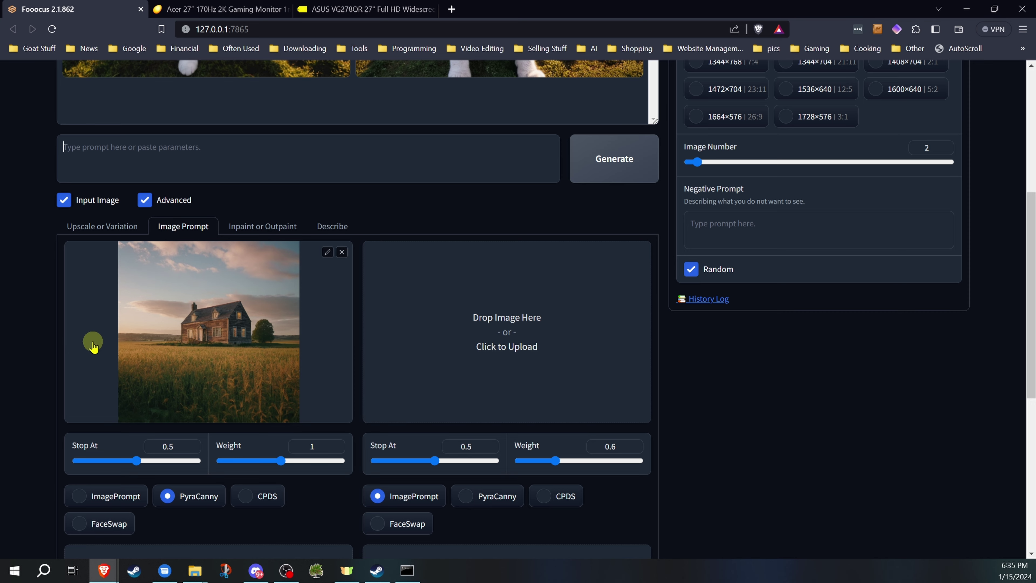
- Enter "house in a lush forest" as the text prompt and set the performance to Speed
{"action": "scroll", "coordinate": [93, 342], "scroll_direction": "up", "scroll_amount": 5}
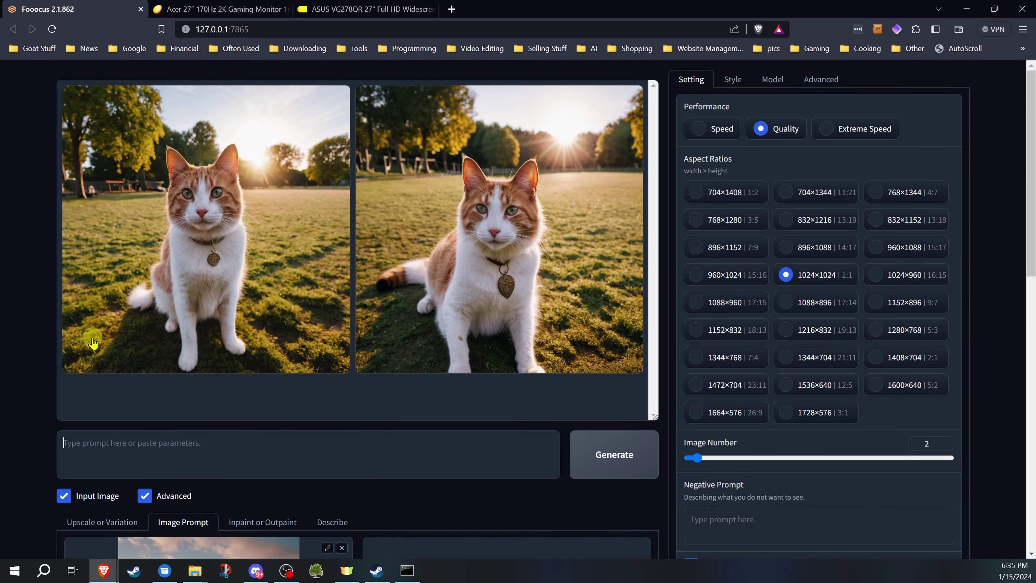
{"action": "scroll", "coordinate": [212, 351], "scroll_direction": "down", "scroll_amount": 3}
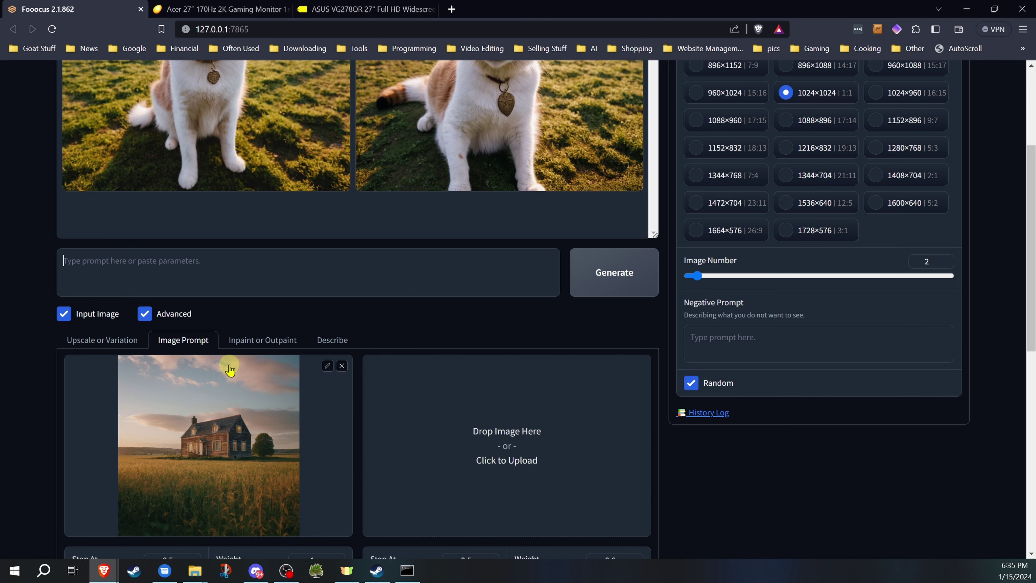
{"action": "left_click", "coordinate": [158, 262]}
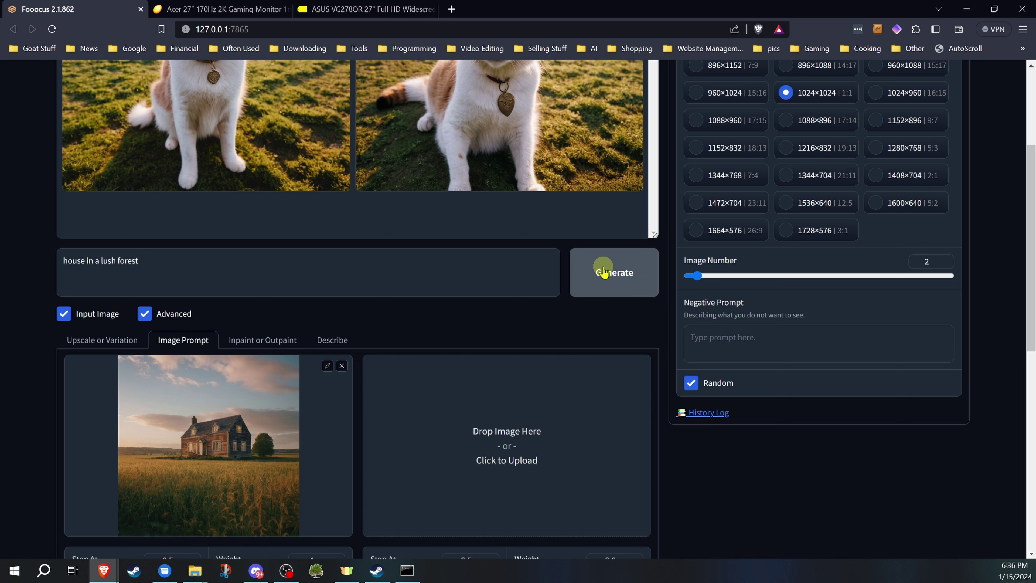
{"action": "scroll", "coordinate": [628, 286], "scroll_direction": "up", "scroll_amount": 5}
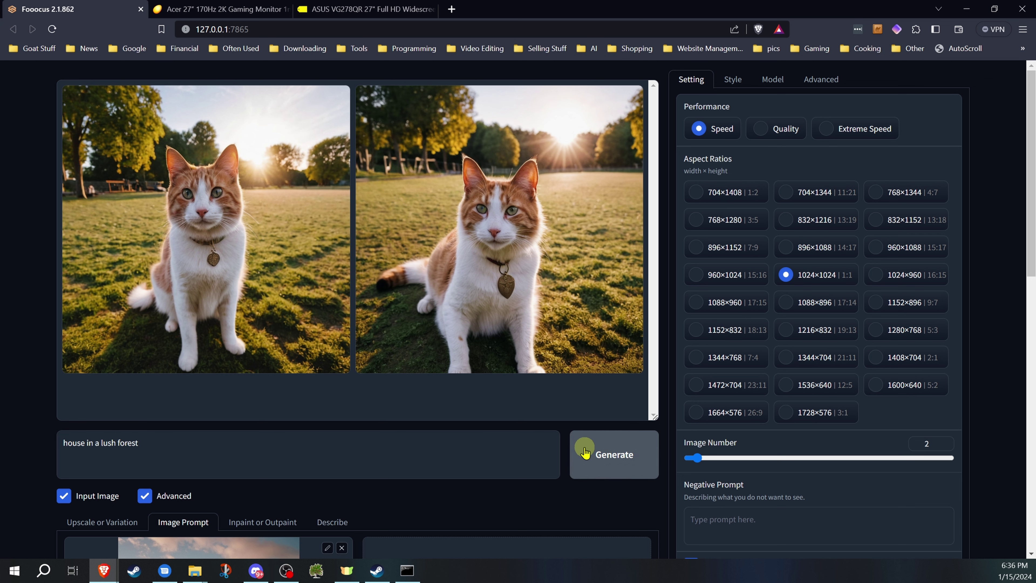
- Generate images from the "house in a lush forest" prompt and farmhouse photo, comparing the preview with the photo during generation
{"action": "left_click", "coordinate": [608, 457]}
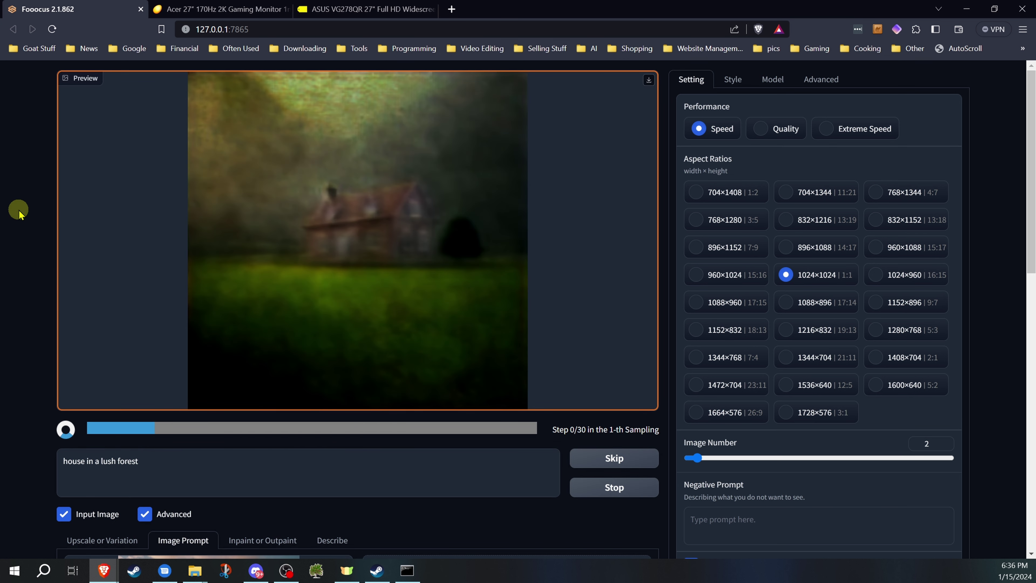
{"action": "scroll", "coordinate": [32, 215], "scroll_direction": "down", "scroll_amount": 5}
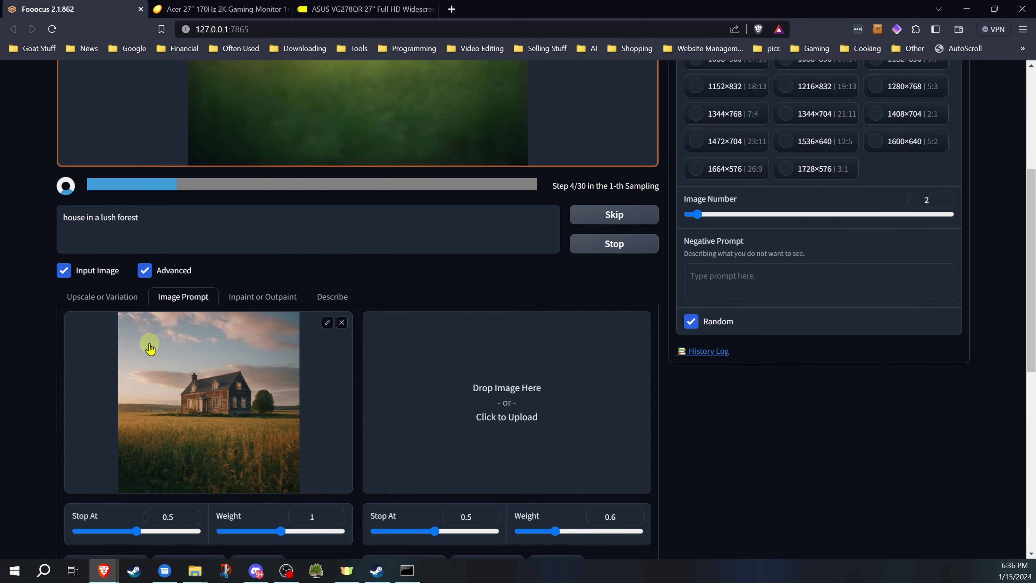
{"action": "scroll", "coordinate": [143, 343], "scroll_direction": "down", "scroll_amount": 1}
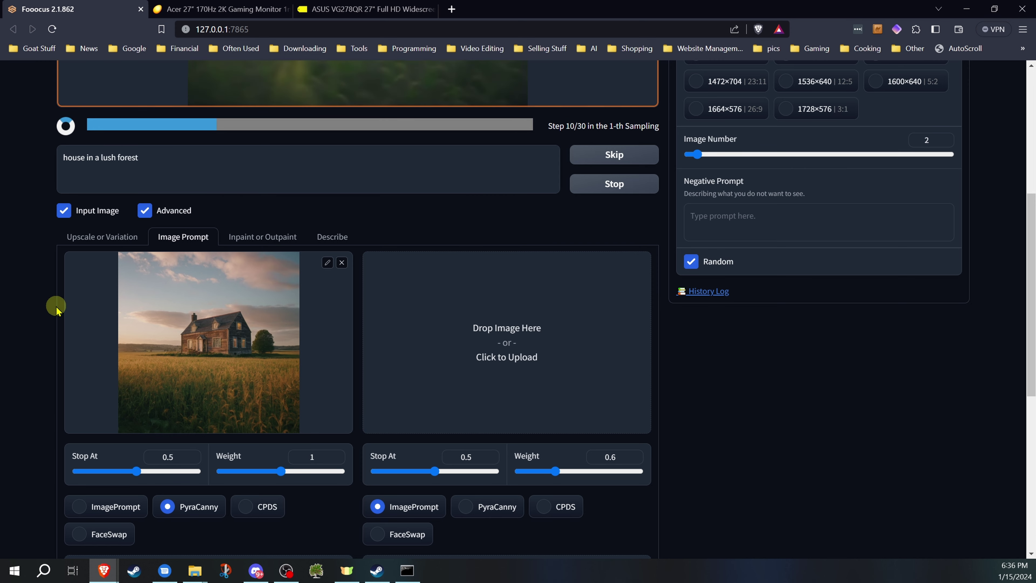
{"action": "scroll", "coordinate": [55, 310], "scroll_direction": "up", "scroll_amount": 7}
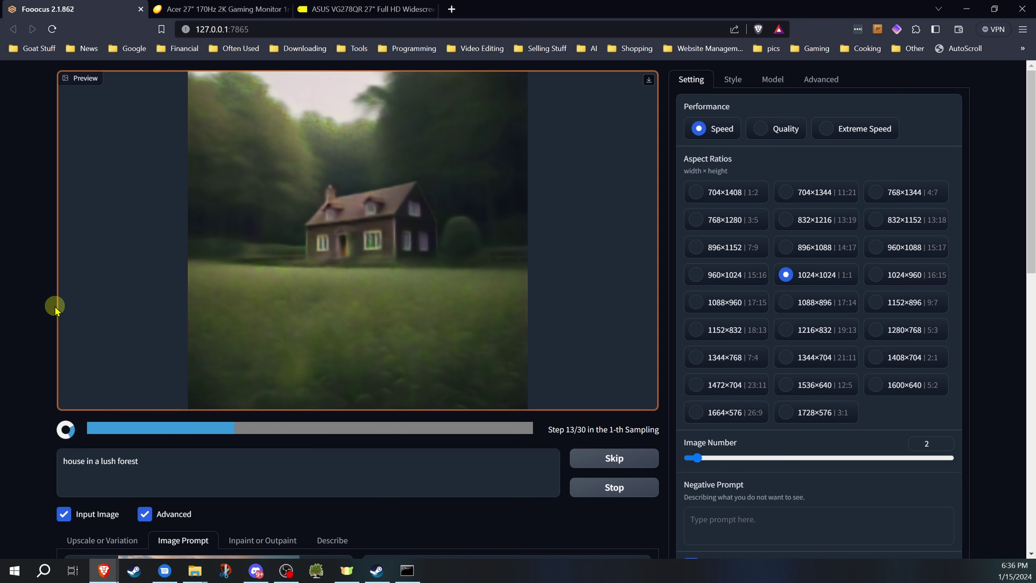
{"action": "scroll", "coordinate": [55, 310], "scroll_direction": "down", "scroll_amount": 6}
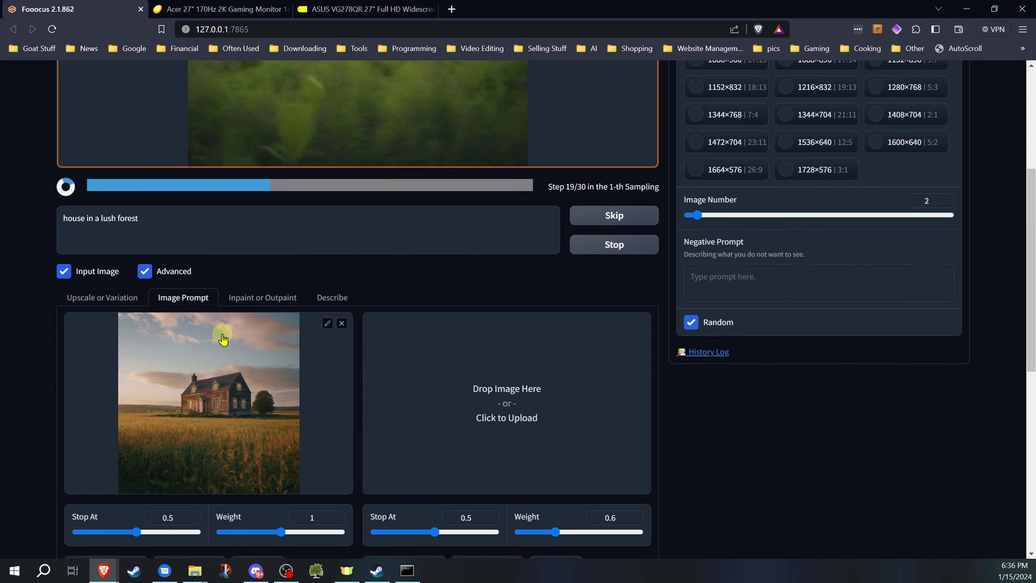
{"action": "scroll", "coordinate": [220, 337], "scroll_direction": "up", "scroll_amount": 6}
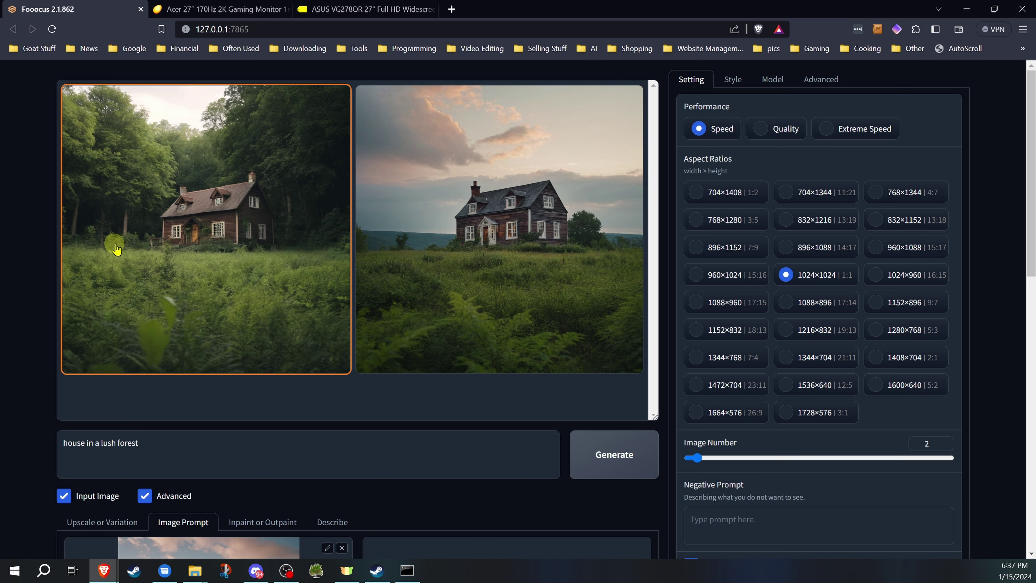
- Enlarge the first generated forest house, return to the gallery, and compare both results with the farmhouse photo in the image prompt slot
{"action": "left_click", "coordinate": [194, 223]}
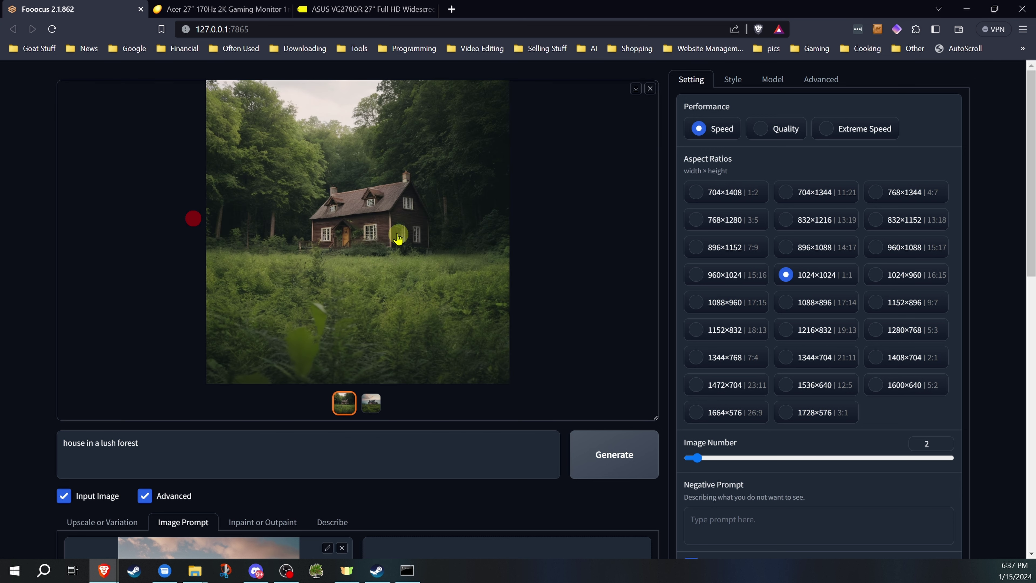
{"action": "left_click", "coordinate": [652, 89]}
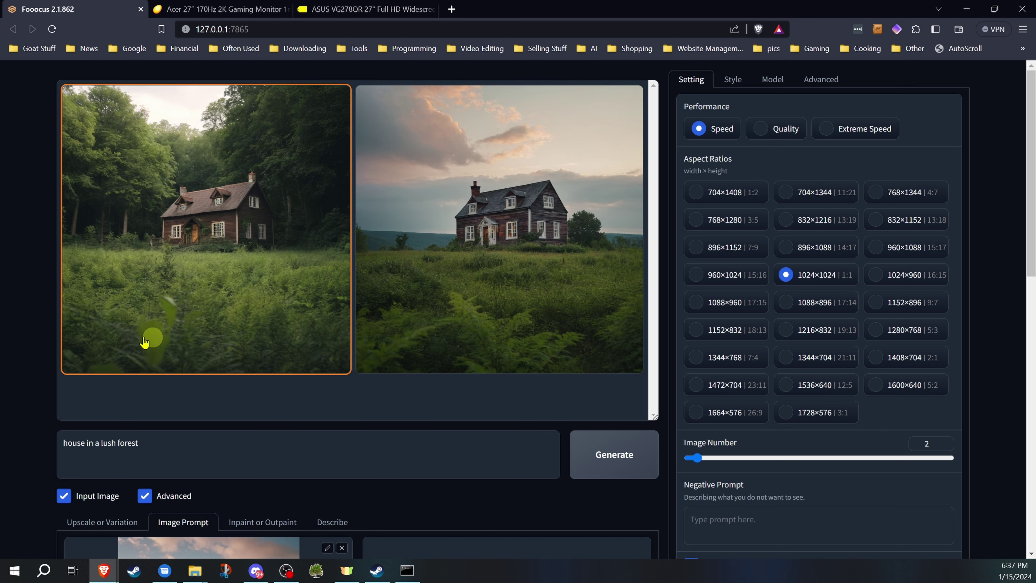
{"action": "scroll", "coordinate": [445, 263], "scroll_direction": "down", "scroll_amount": 2}
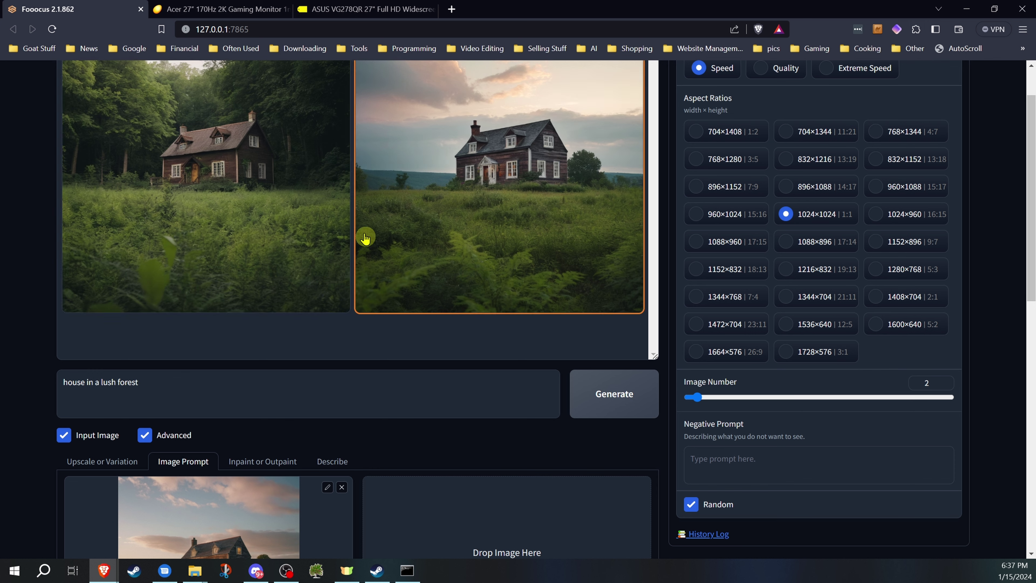
{"action": "scroll", "coordinate": [283, 201], "scroll_direction": "down", "scroll_amount": 4}
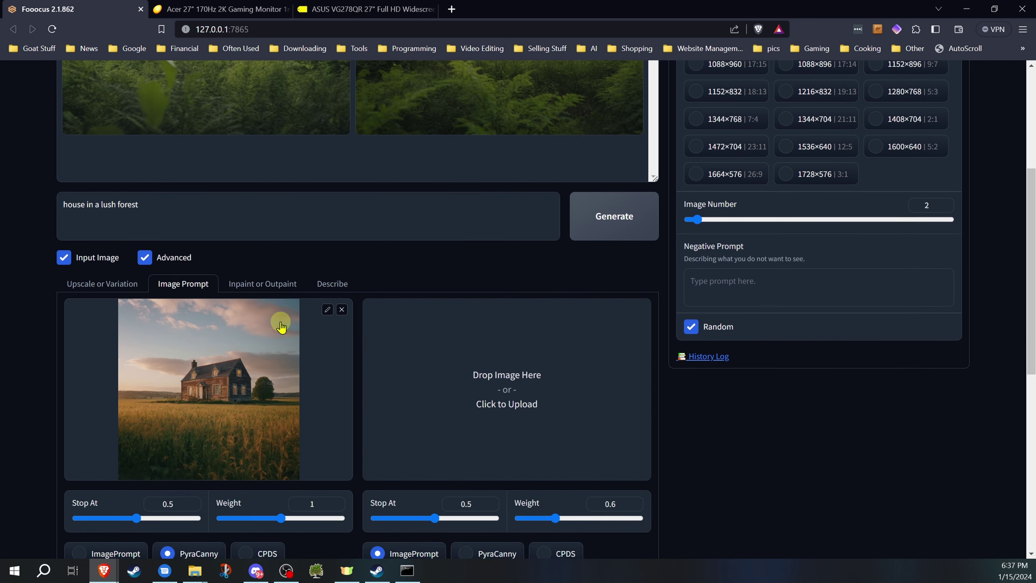
{"action": "scroll", "coordinate": [253, 388], "scroll_direction": "up", "scroll_amount": 5}
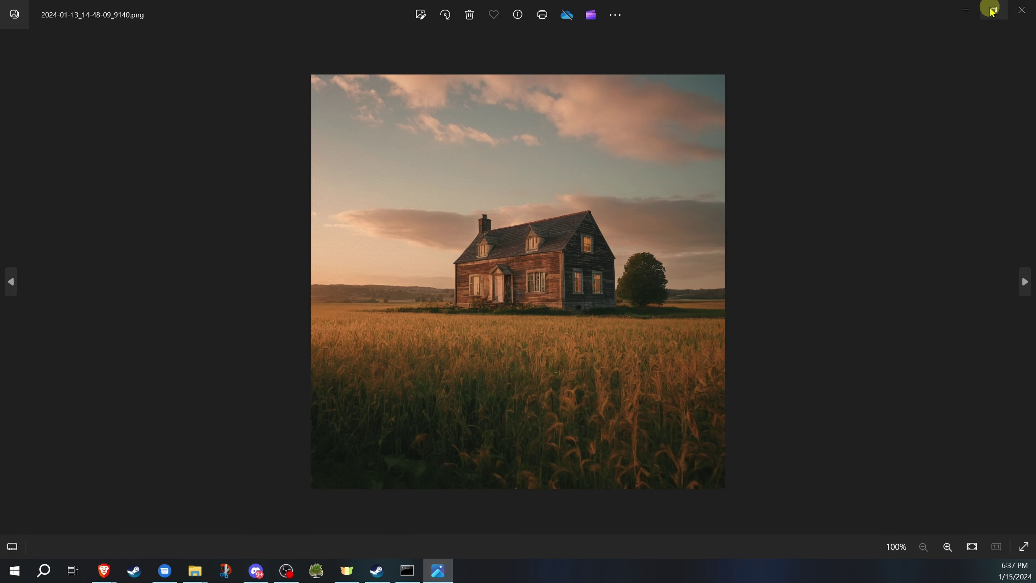
- Place the image viewer with the original farmhouse photo beside the generated images for comparison, and minimize it when done
{"action": "left_click", "coordinate": [992, 10]}
{"action": "left_click_drag", "start_coordinate": [695, 49], "coordinate": [892, 44]}
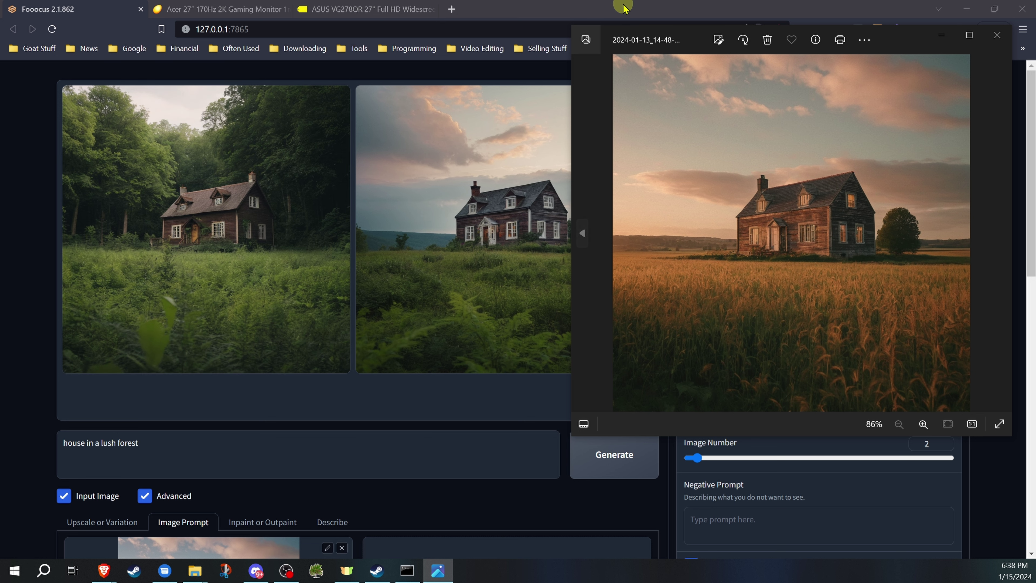
{"action": "left_click", "coordinate": [943, 35]}
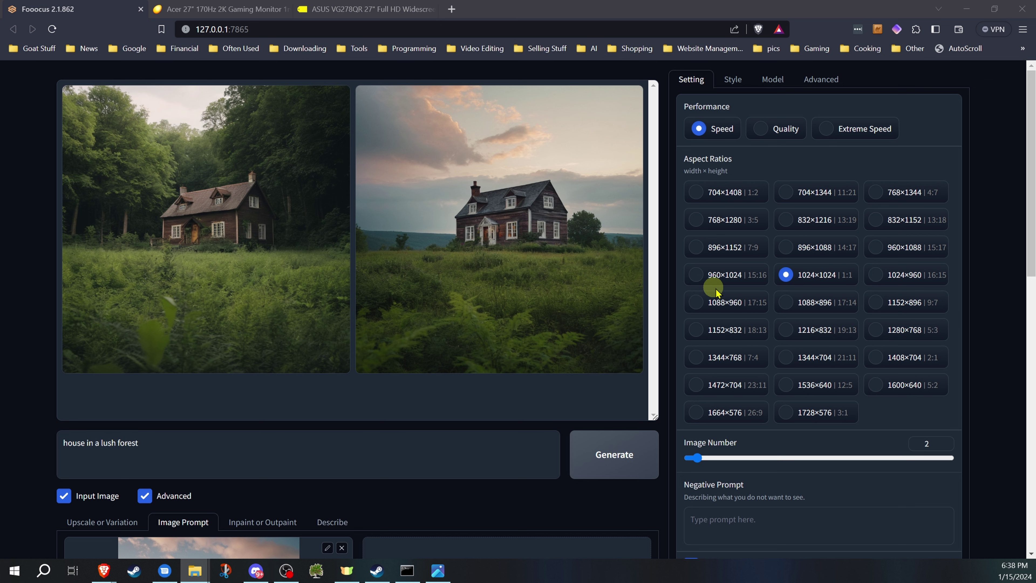
- Generate new forest house images with the farmhouse photo's Stop At set to 0.2, comparing the preview with the photo
{"action": "scroll", "coordinate": [32, 324], "scroll_direction": "down", "scroll_amount": 5}
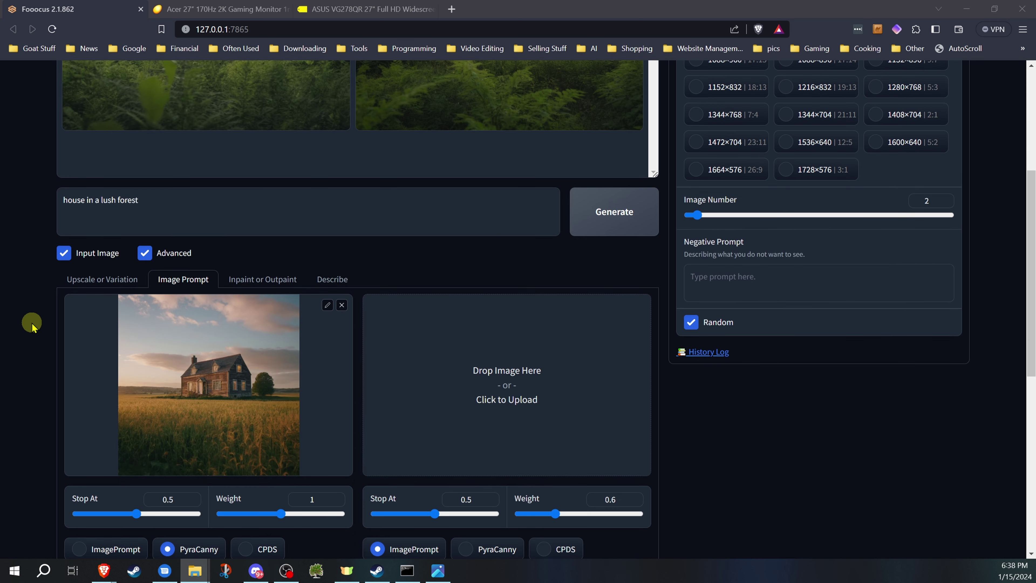
{"action": "left_click_drag", "start_coordinate": [137, 517], "coordinate": [120, 520]}
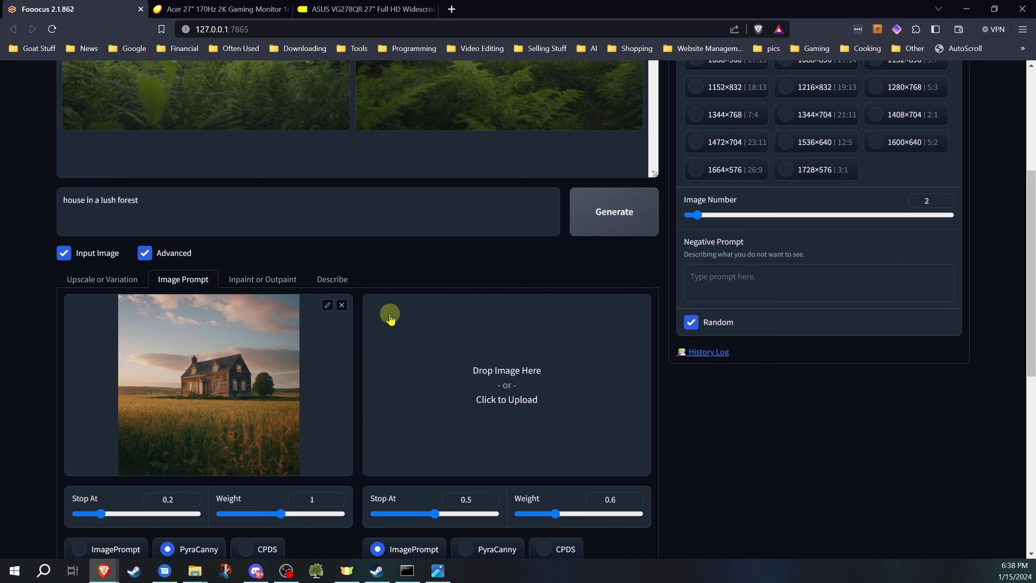
{"action": "scroll", "coordinate": [404, 312], "scroll_direction": "up", "scroll_amount": 5}
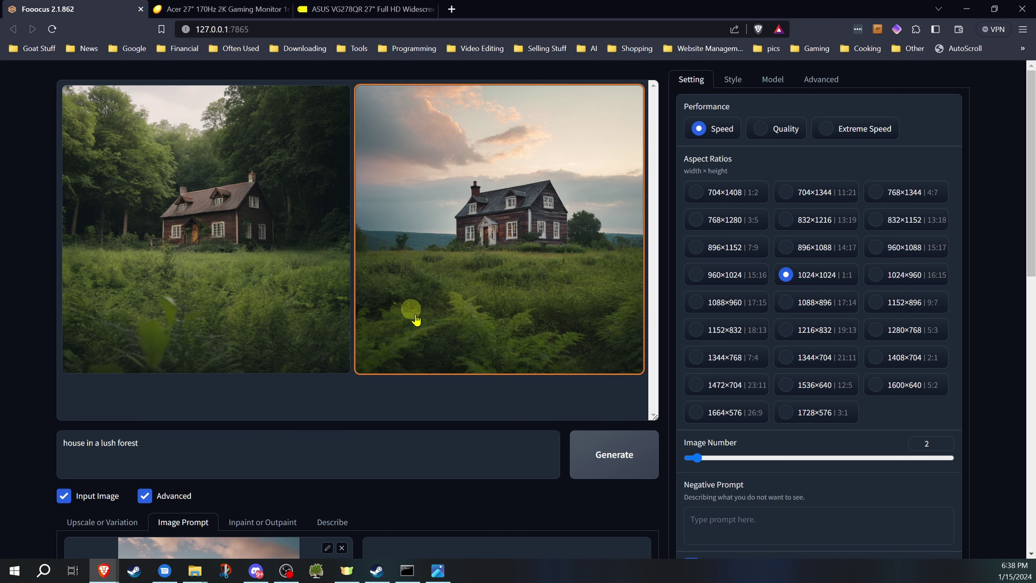
{"action": "left_click", "coordinate": [613, 456]}
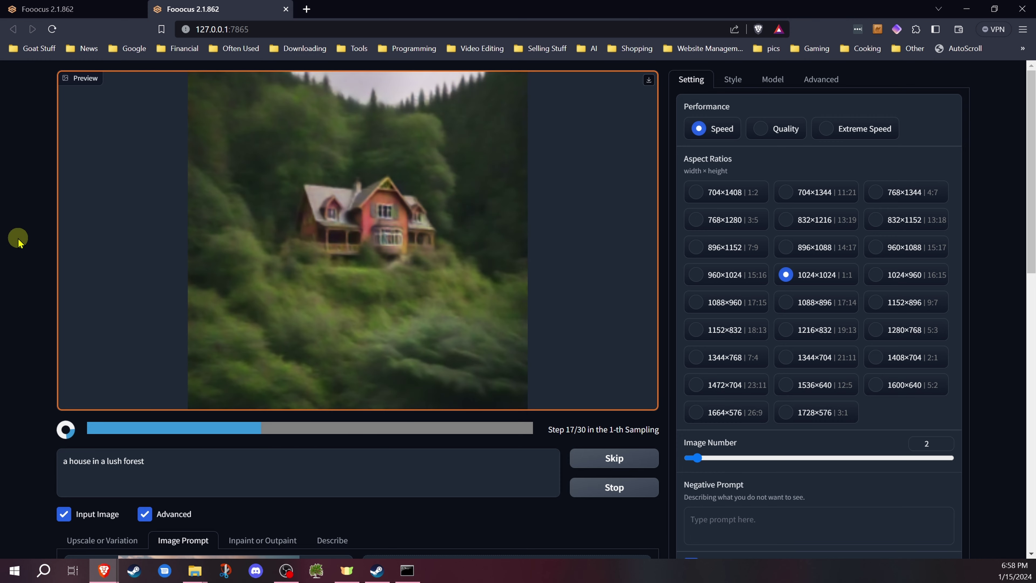
{"action": "scroll", "coordinate": [18, 238], "scroll_direction": "down", "scroll_amount": 5}
{"action": "scroll", "coordinate": [19, 236], "scroll_direction": "up", "scroll_amount": 3}
{"action": "scroll", "coordinate": [22, 241], "scroll_direction": "down", "scroll_amount": 2}
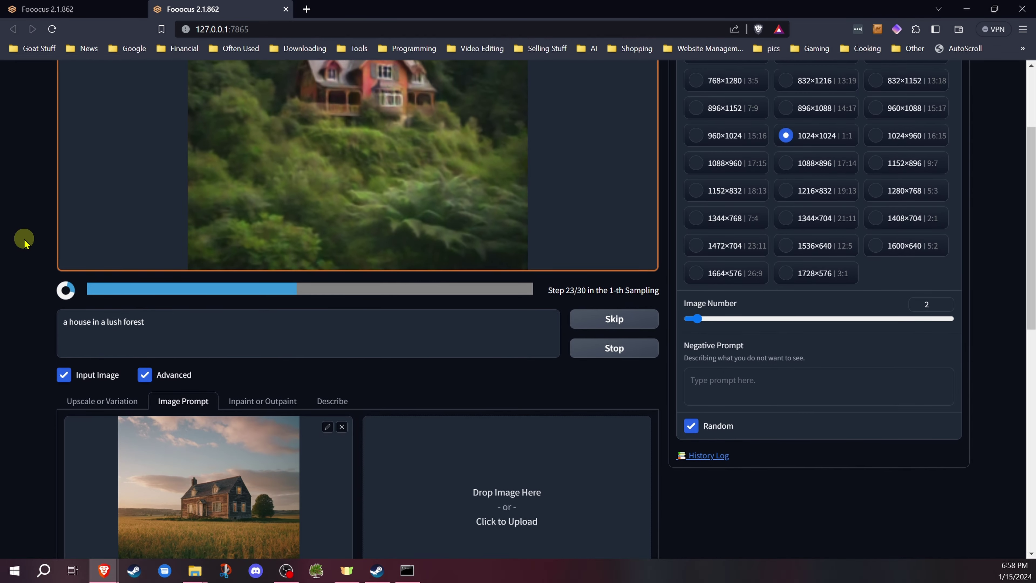
{"action": "scroll", "coordinate": [25, 241], "scroll_direction": "up", "scroll_amount": 3}
{"action": "scroll", "coordinate": [27, 239], "scroll_direction": "down", "scroll_amount": 4}
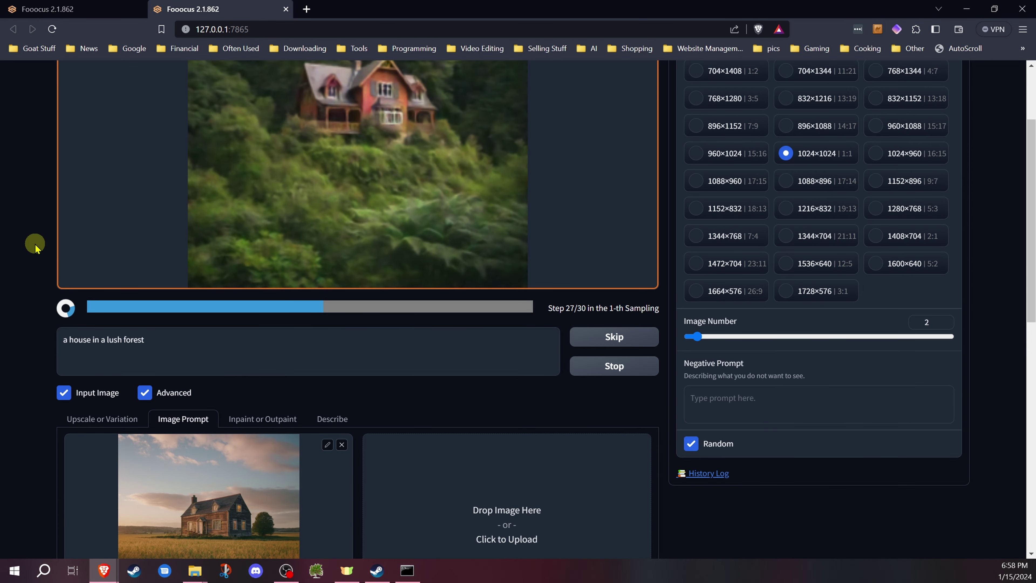
{"action": "scroll", "coordinate": [70, 254], "scroll_direction": "up", "scroll_amount": 4}
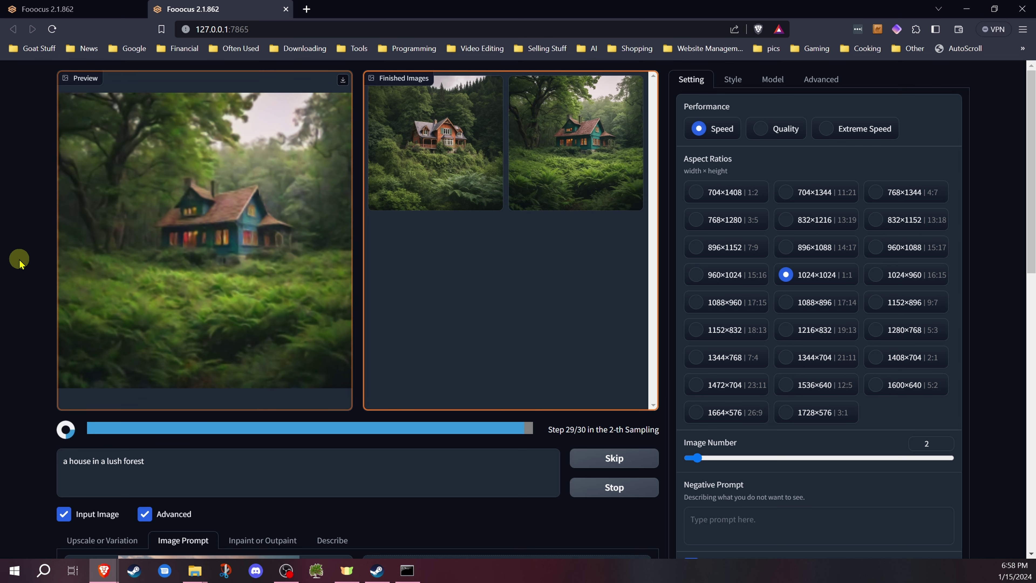
- Raise the farmhouse photo's Stop At to 0.95 and generate a new pair of house images
{"action": "scroll", "coordinate": [261, 462], "scroll_direction": "down", "scroll_amount": 8}
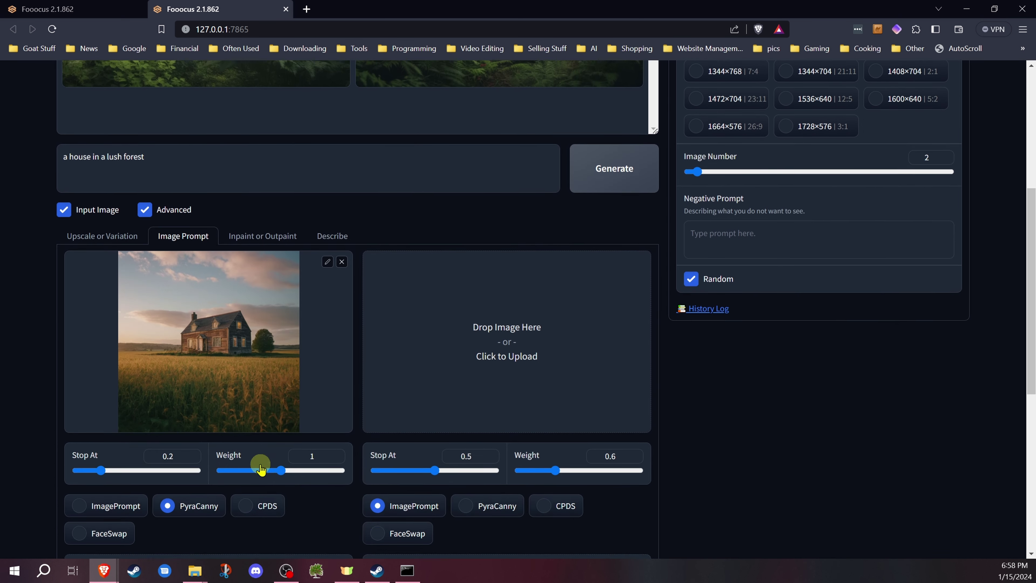
{"action": "left_click_drag", "start_coordinate": [160, 391], "coordinate": [173, 394]}
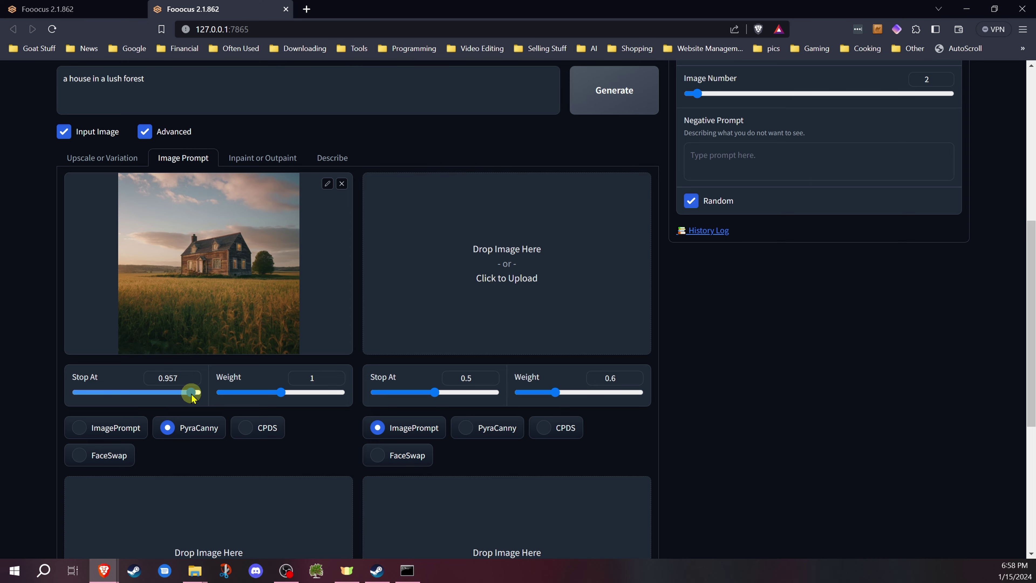
{"action": "left_click_drag", "start_coordinate": [194, 398], "coordinate": [190, 396]}
{"action": "scroll", "coordinate": [48, 325], "scroll_direction": "up", "scroll_amount": 8}
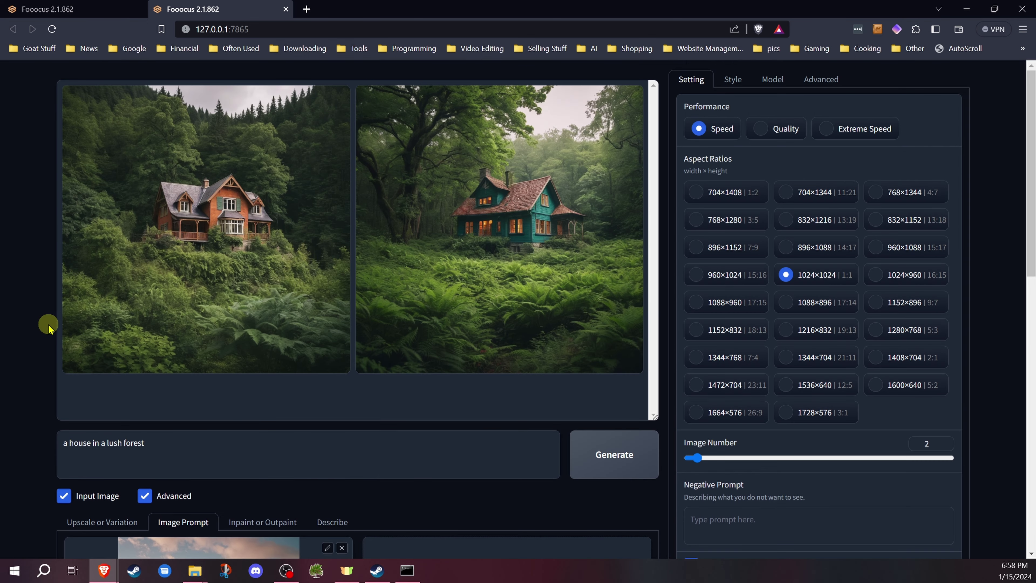
{"action": "left_click", "coordinate": [607, 455]}
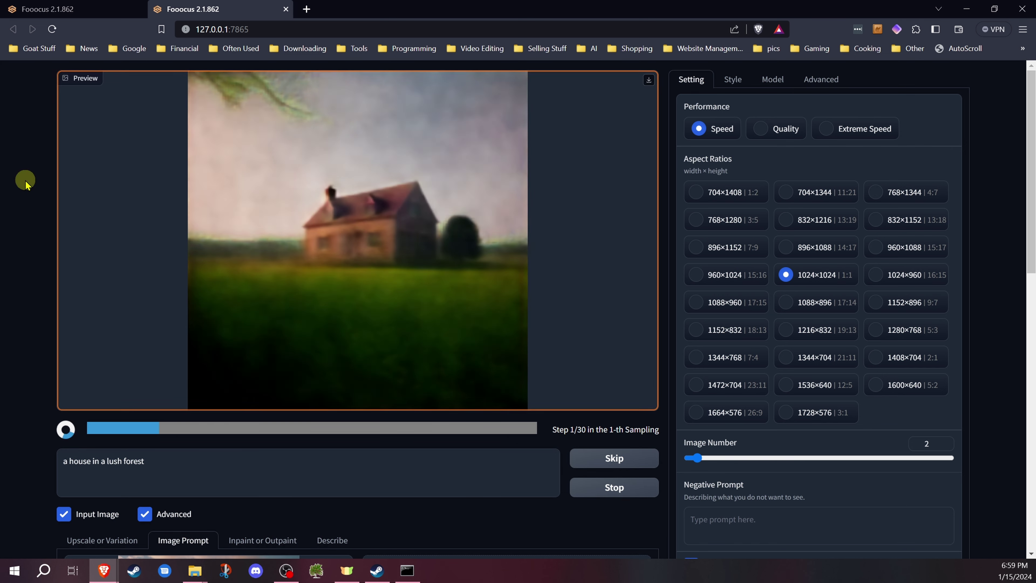
- Compare the house images being generated with the farmhouse photo and its settings, and glance through the available styles
{"action": "scroll", "coordinate": [27, 185], "scroll_direction": "down", "scroll_amount": 4}
{"action": "scroll", "coordinate": [26, 185], "scroll_direction": "down", "scroll_amount": 1}
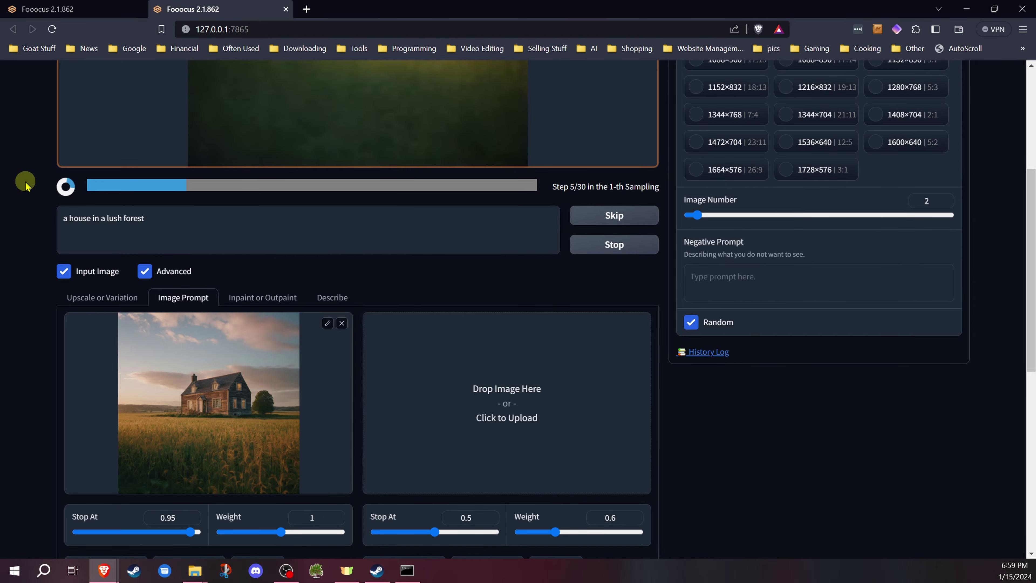
{"action": "scroll", "coordinate": [26, 181], "scroll_direction": "down", "scroll_amount": 4}
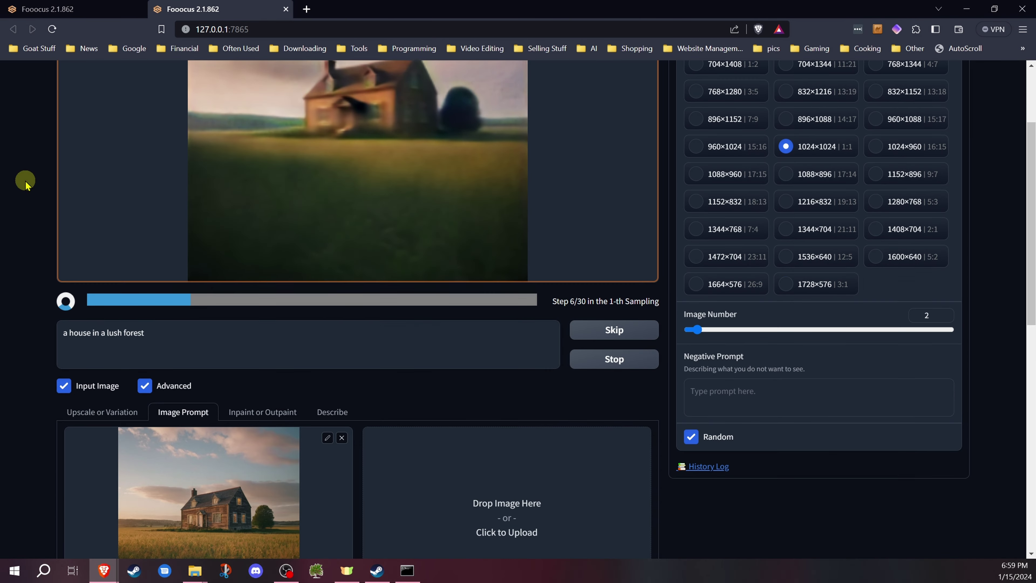
{"action": "scroll", "coordinate": [25, 181], "scroll_direction": "down", "scroll_amount": 4}
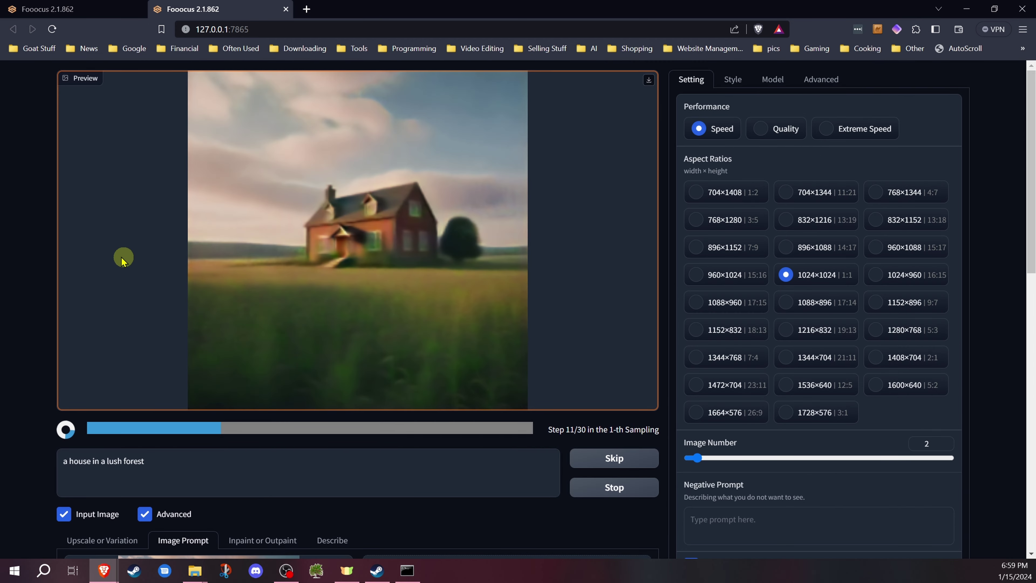
{"action": "scroll", "coordinate": [31, 253], "scroll_direction": "down", "scroll_amount": 5}
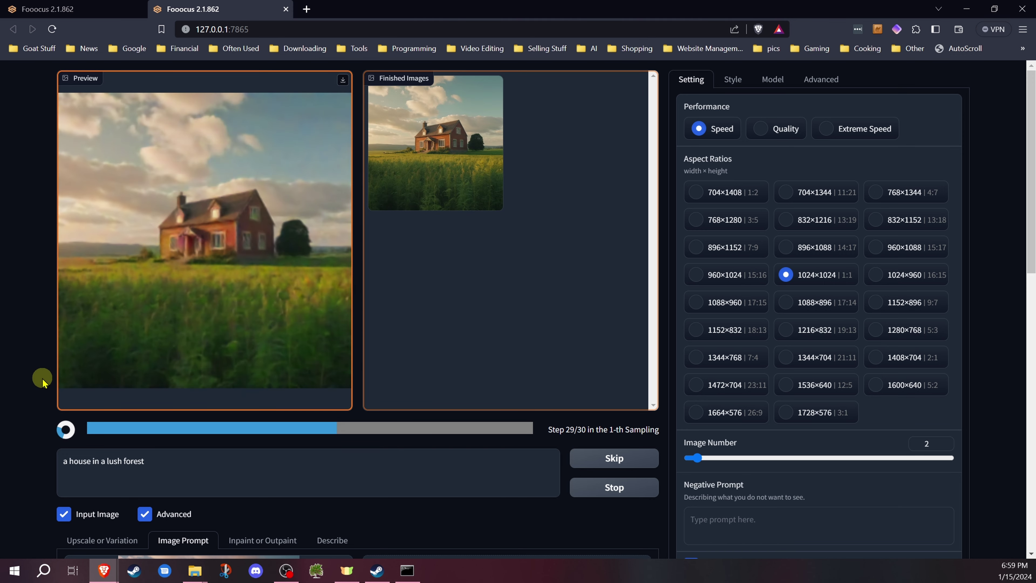
{"action": "scroll", "coordinate": [453, 456], "scroll_direction": "down", "scroll_amount": 6}
{"action": "scroll", "coordinate": [453, 437], "scroll_direction": "up", "scroll_amount": 6}
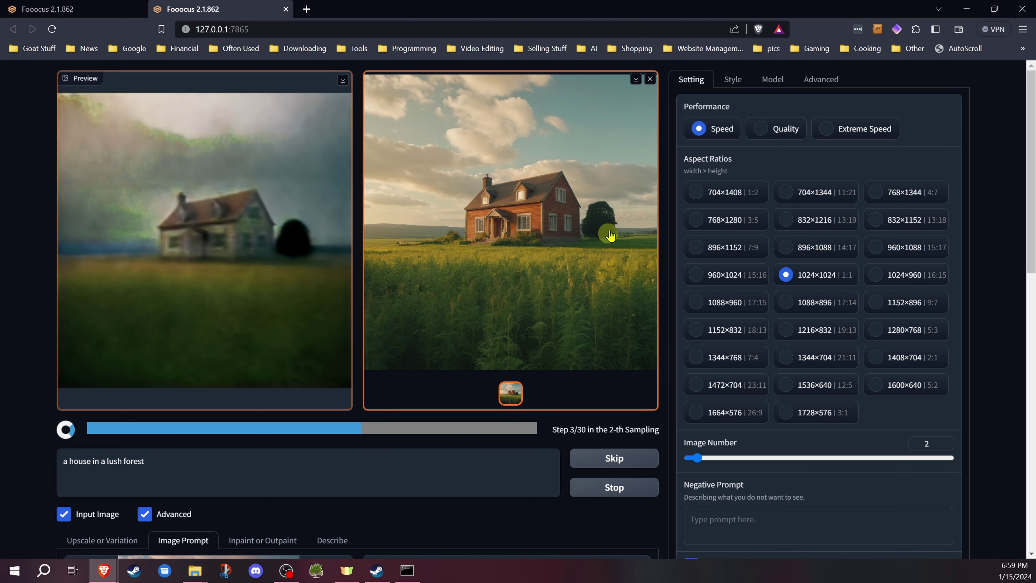
{"action": "left_click", "coordinate": [732, 79]}
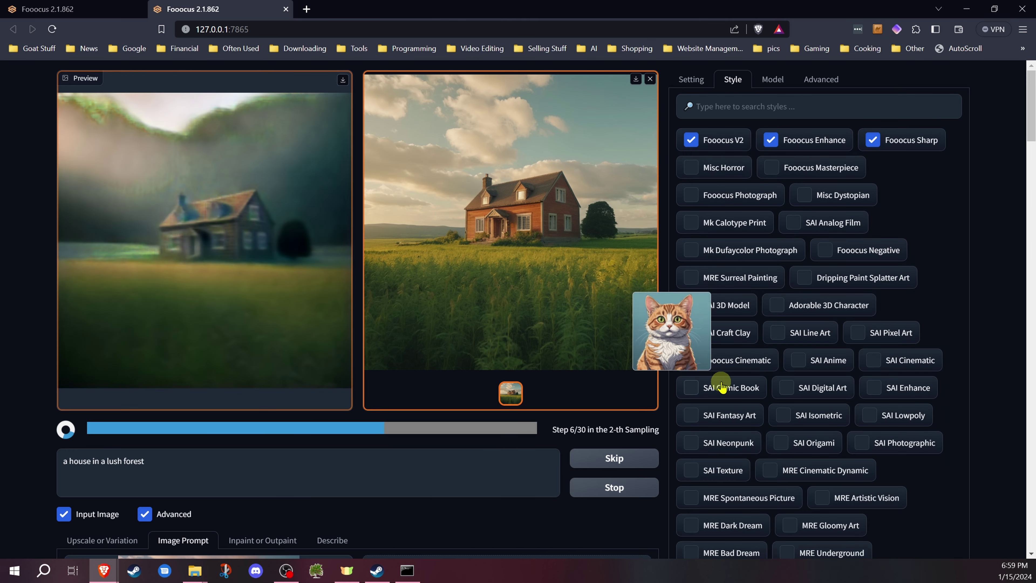
{"action": "left_click", "coordinate": [693, 81]}
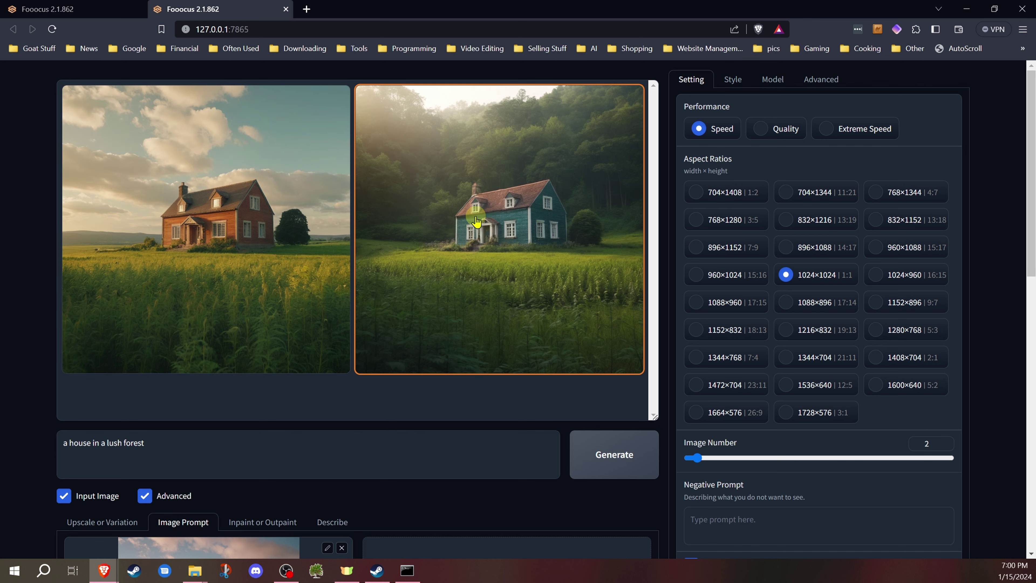
- Enlarge the second generated house and compare its shape and surroundings with the farmhouse photo and its Stop At setting
{"action": "left_click", "coordinate": [462, 273]}
{"action": "scroll", "coordinate": [373, 413], "scroll_direction": "down", "scroll_amount": 9}
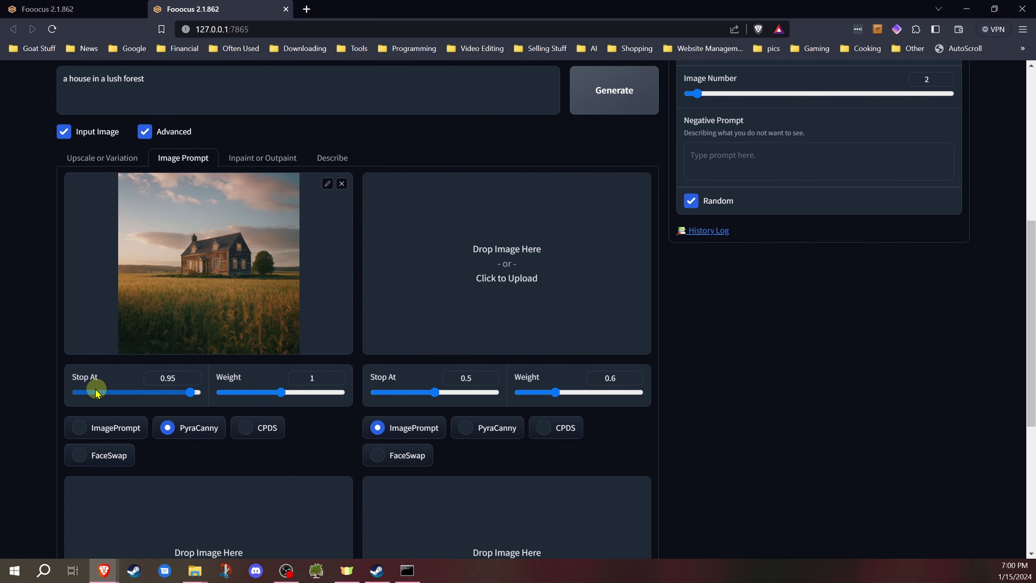
{"action": "scroll", "coordinate": [293, 387], "scroll_direction": "up", "scroll_amount": 9}
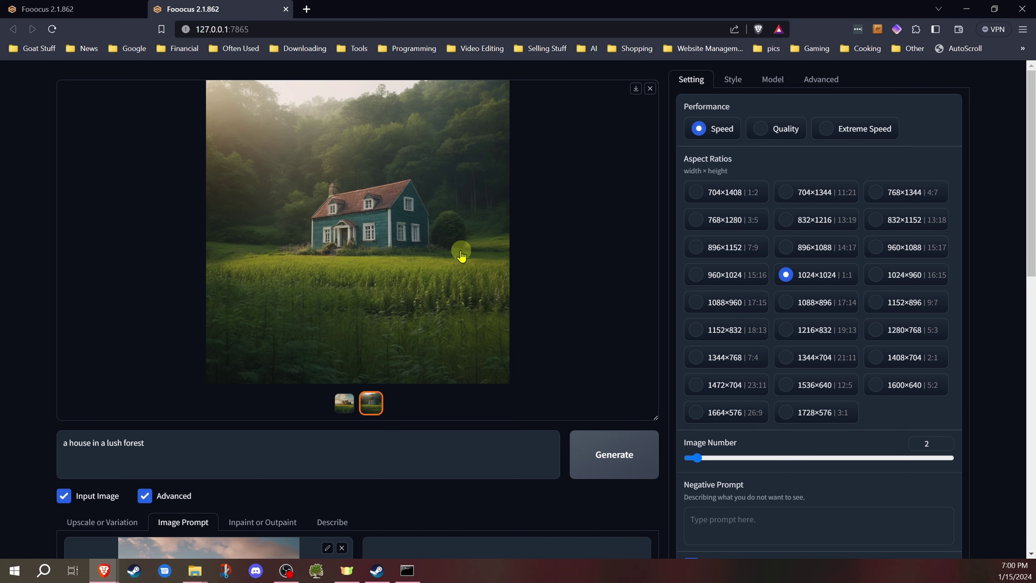
{"action": "scroll", "coordinate": [427, 292], "scroll_direction": "down", "scroll_amount": 7}
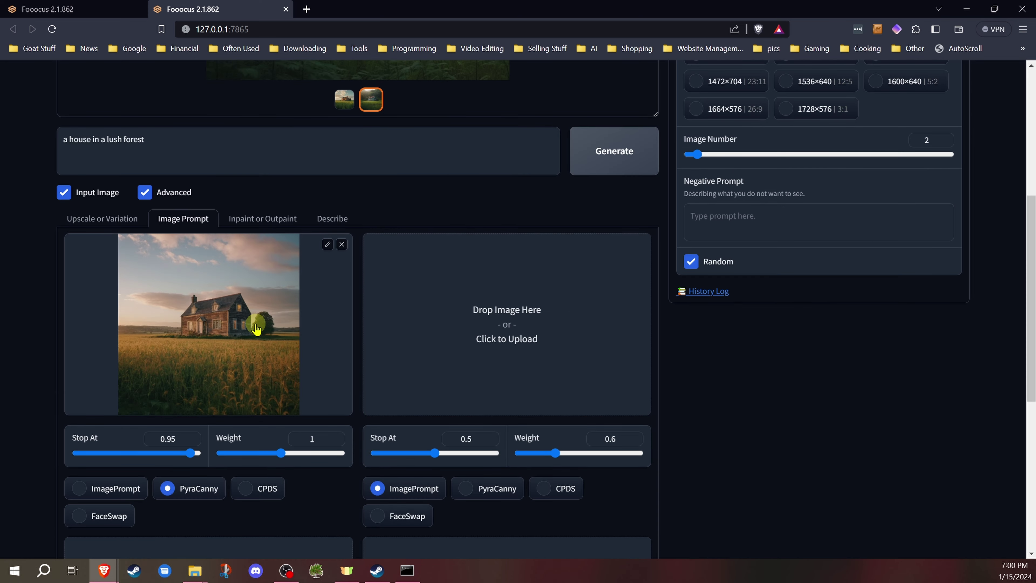
{"action": "scroll", "coordinate": [435, 245], "scroll_direction": "up", "scroll_amount": 7}
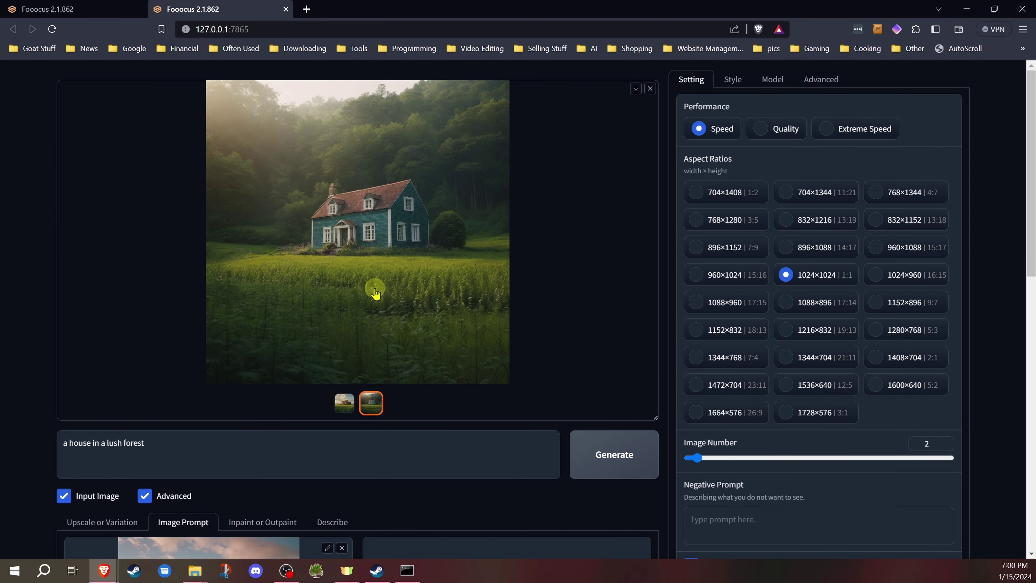
- Set the farmhouse photo's Stop At to 0.502 and Weight to 0.256, generate a new pair, and compare it with the photo
{"action": "scroll", "coordinate": [370, 293], "scroll_direction": "down", "scroll_amount": 7}
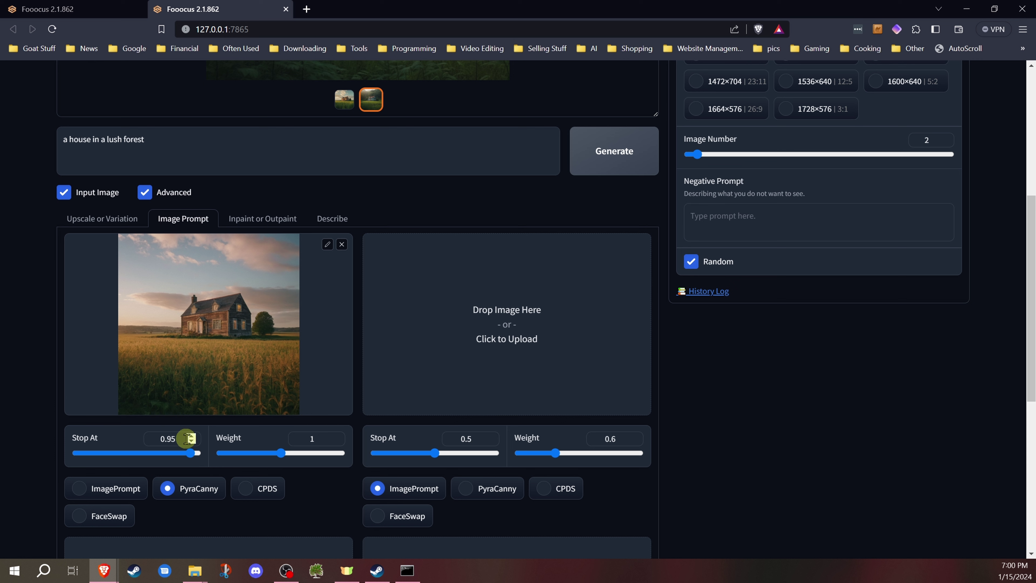
{"action": "left_click", "coordinate": [192, 453]}
{"action": "left_click_drag", "start_coordinate": [193, 457], "coordinate": [144, 457]}
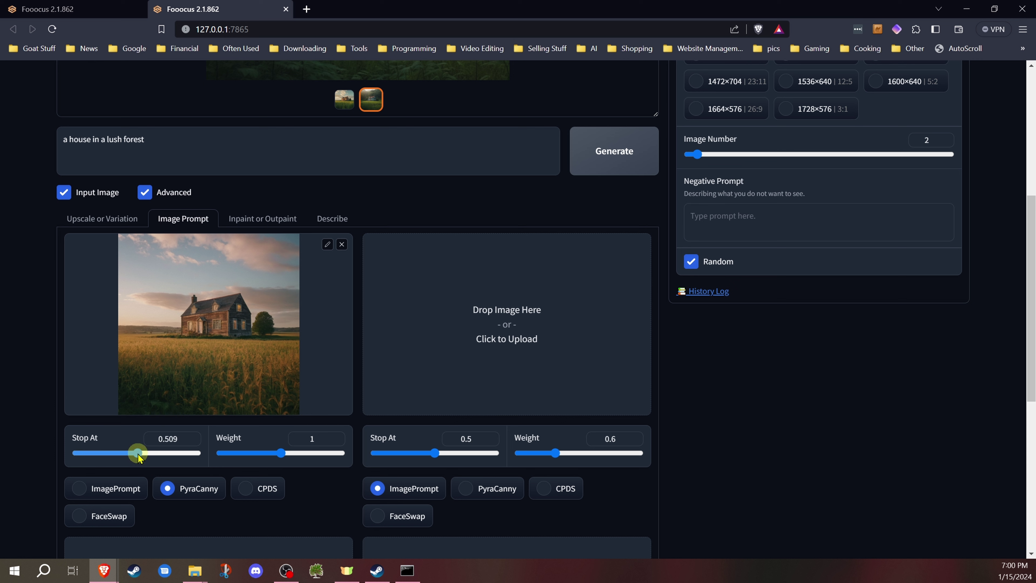
{"action": "left_click_drag", "start_coordinate": [280, 452], "coordinate": [237, 458]}
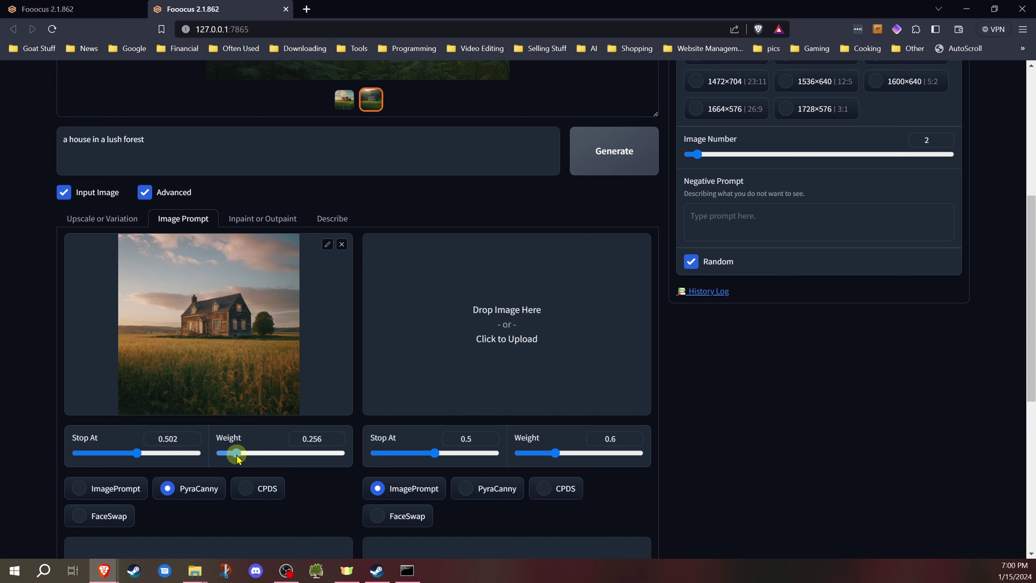
{"action": "scroll", "coordinate": [335, 324], "scroll_direction": "up", "scroll_amount": 5}
{"action": "left_click", "coordinate": [603, 451]}
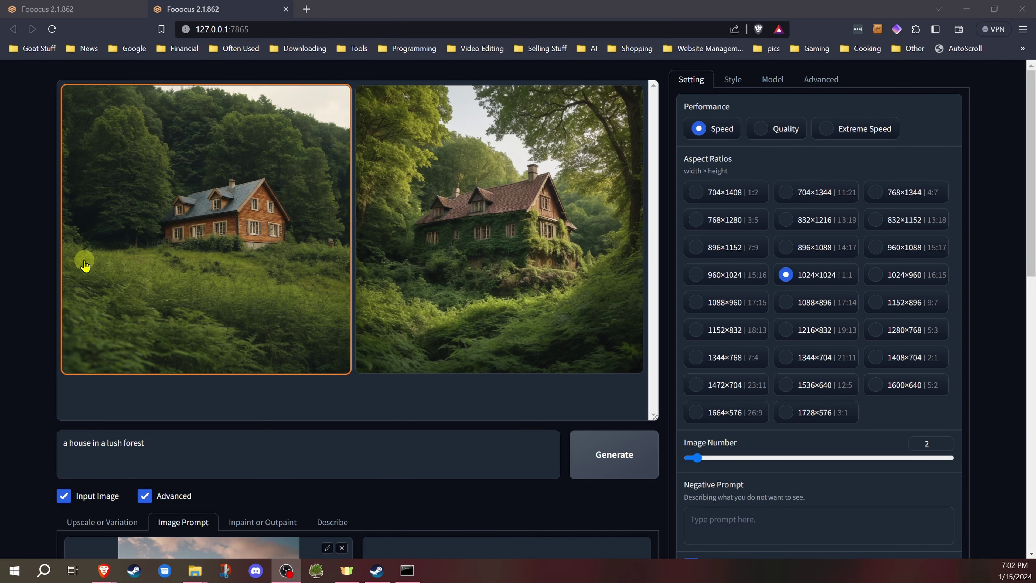
{"action": "scroll", "coordinate": [72, 323], "scroll_direction": "down", "scroll_amount": 5}
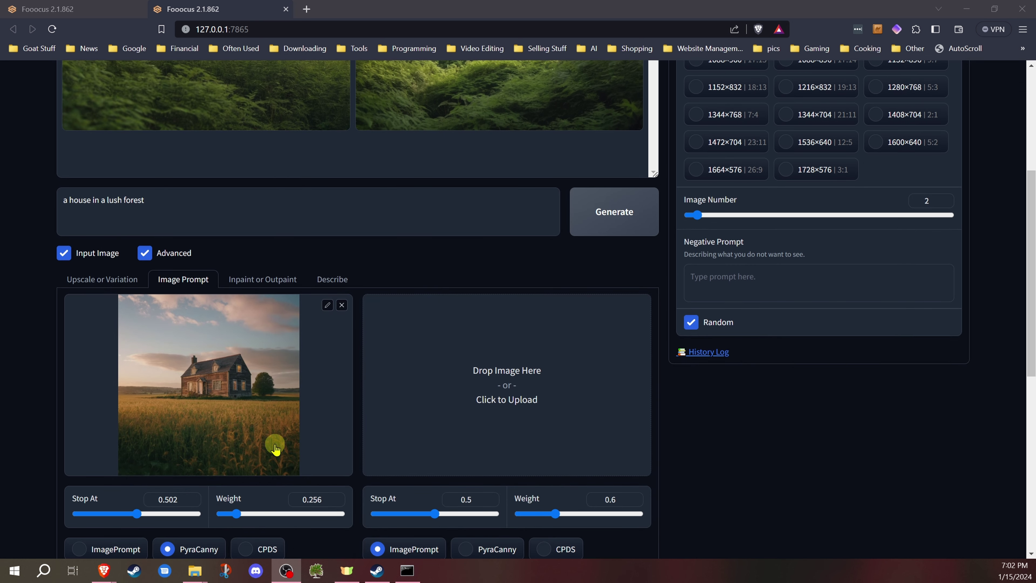
{"action": "scroll", "coordinate": [231, 272], "scroll_direction": "up", "scroll_amount": 5}
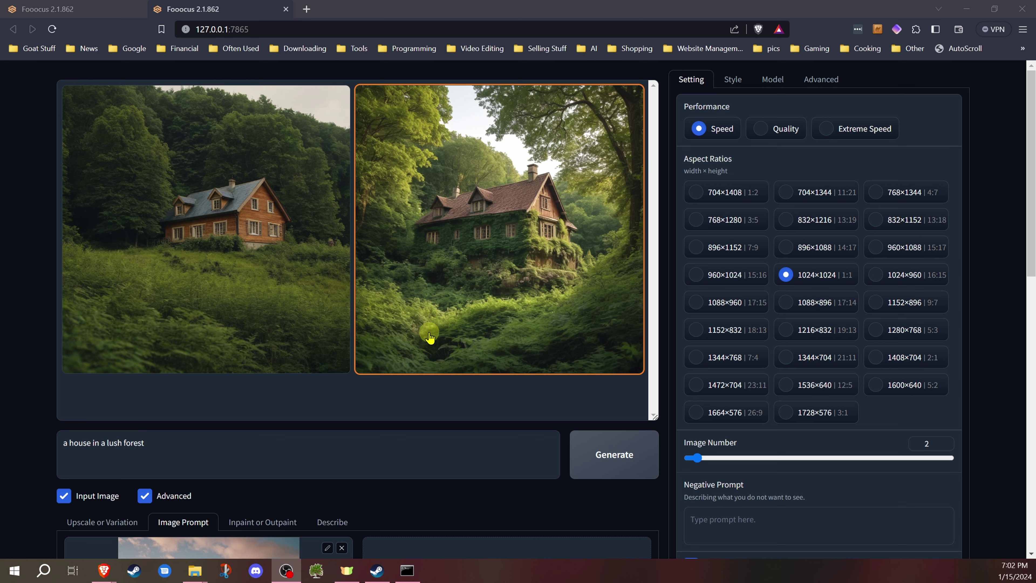
- Raise the first slot's Weight to 1.009, replace the farmhouse photo with the woman dancing in a field, and switch it to CPDS
{"action": "scroll", "coordinate": [430, 338], "scroll_direction": "down", "scroll_amount": 8}
{"action": "left_click_drag", "start_coordinate": [268, 392], "coordinate": [281, 397]}
{"action": "left_click", "coordinate": [342, 184]}
{"action": "left_click_drag", "start_coordinate": [0, 261], "coordinate": [202, 264]}
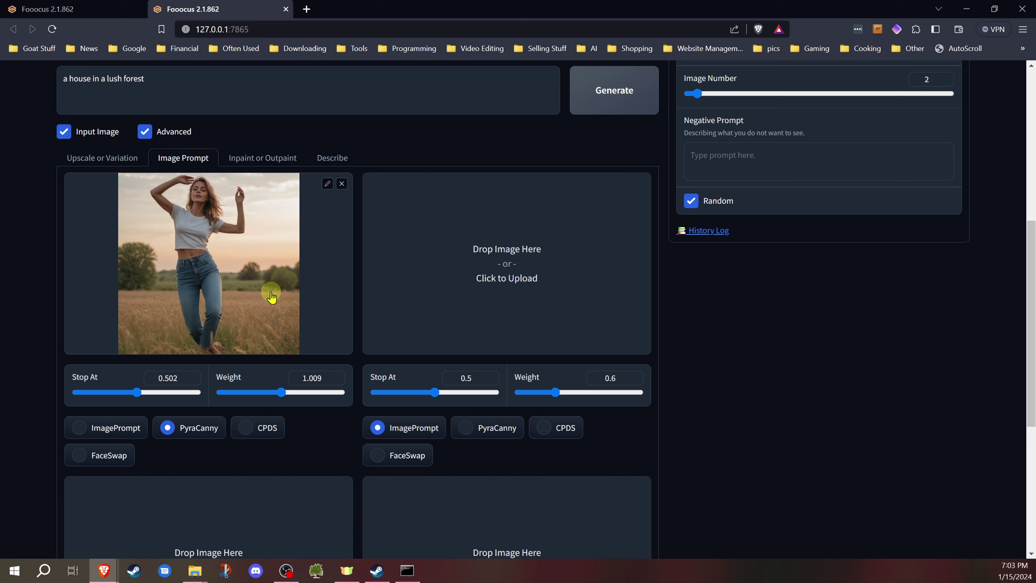
{"action": "left_click", "coordinate": [245, 428]}
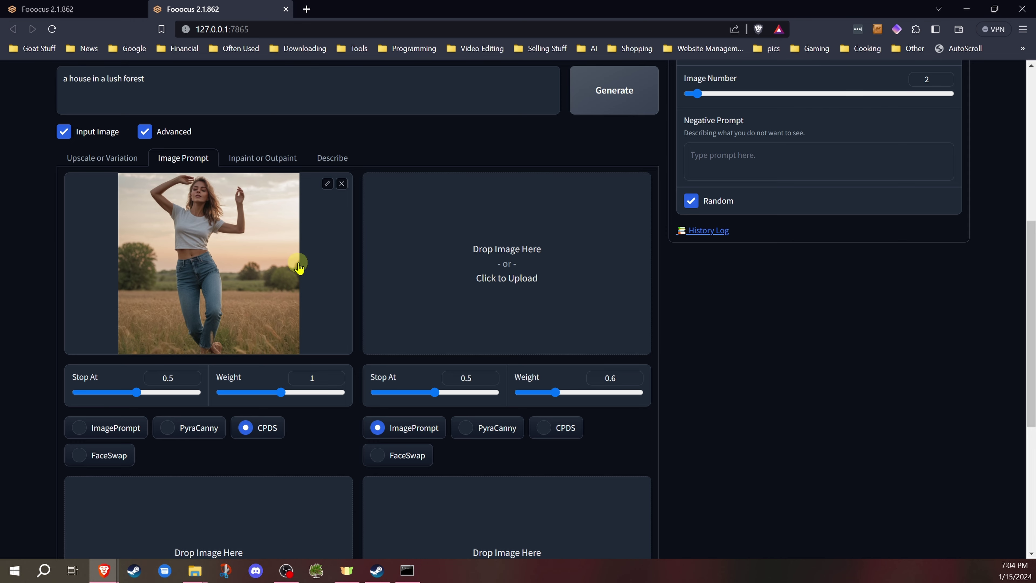
- Replace the text prompt with "a warrior dancing in the forest" and generate the images
{"action": "scroll", "coordinate": [117, 310], "scroll_direction": "up", "scroll_amount": 6}
{"action": "triple_click", "coordinate": [117, 312]}
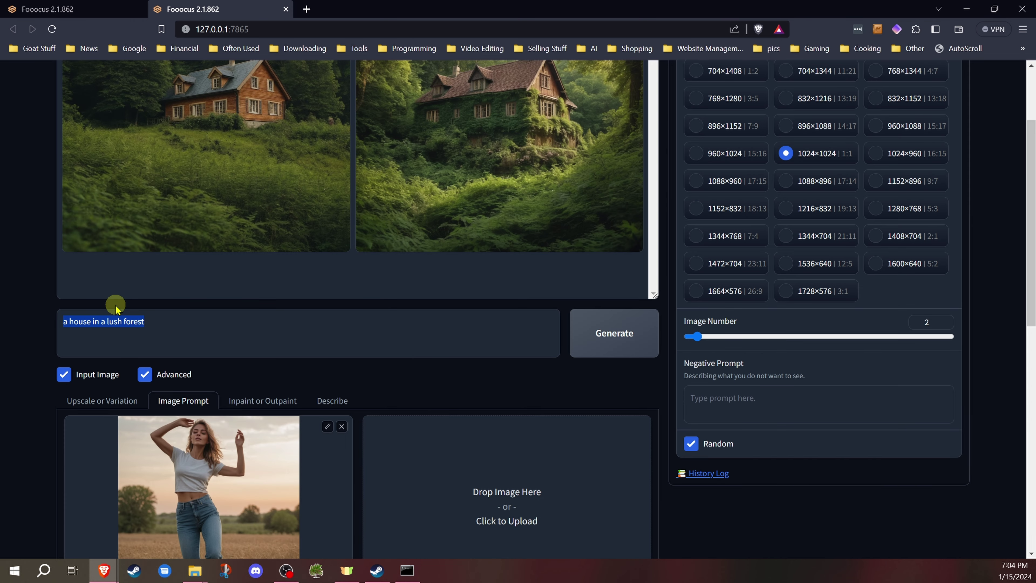
{"action": "type", "text": "arrior dancing"}
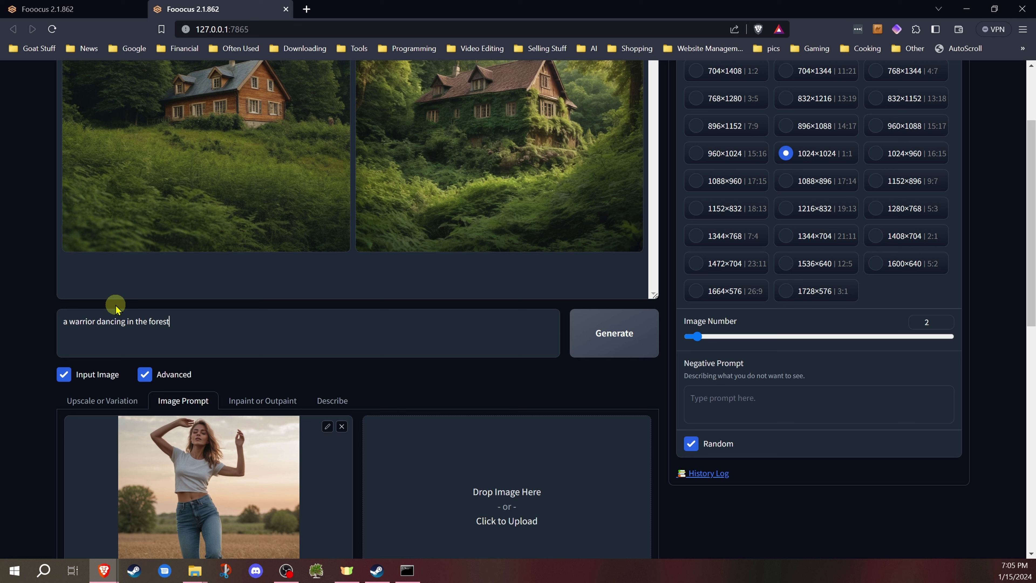
{"action": "left_click", "coordinate": [602, 338]}
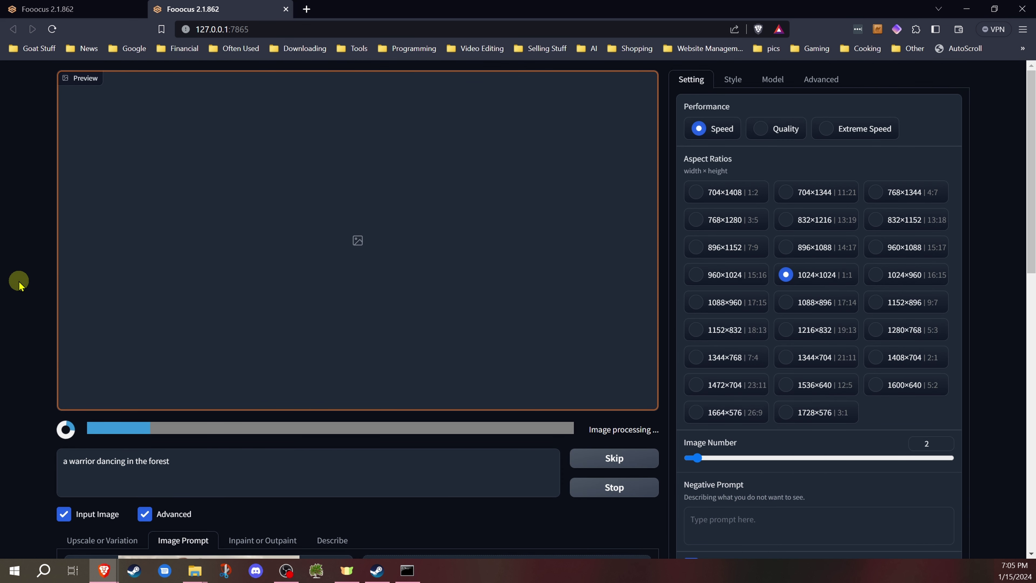
- Compare the warrior's pose in the generation preview with the dancing woman photo and its CPDS settings
{"action": "scroll", "coordinate": [19, 281], "scroll_direction": "down", "scroll_amount": 6}
{"action": "left_click", "coordinate": [247, 507]}
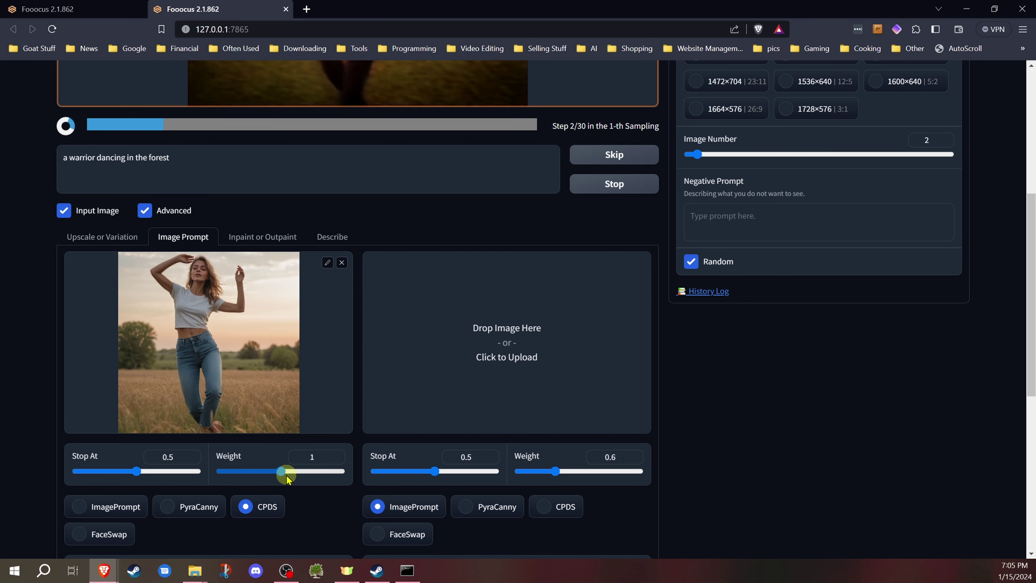
{"action": "scroll", "coordinate": [33, 351], "scroll_direction": "up", "scroll_amount": 7}
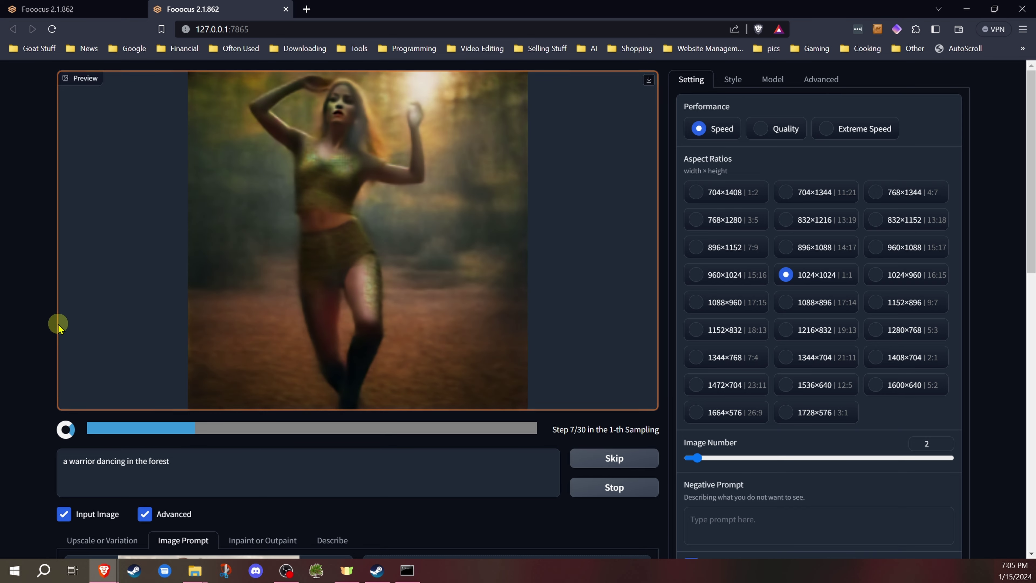
{"action": "scroll", "coordinate": [59, 325], "scroll_direction": "down", "scroll_amount": 4}
{"action": "scroll", "coordinate": [59, 326], "scroll_direction": "up", "scroll_amount": 4}
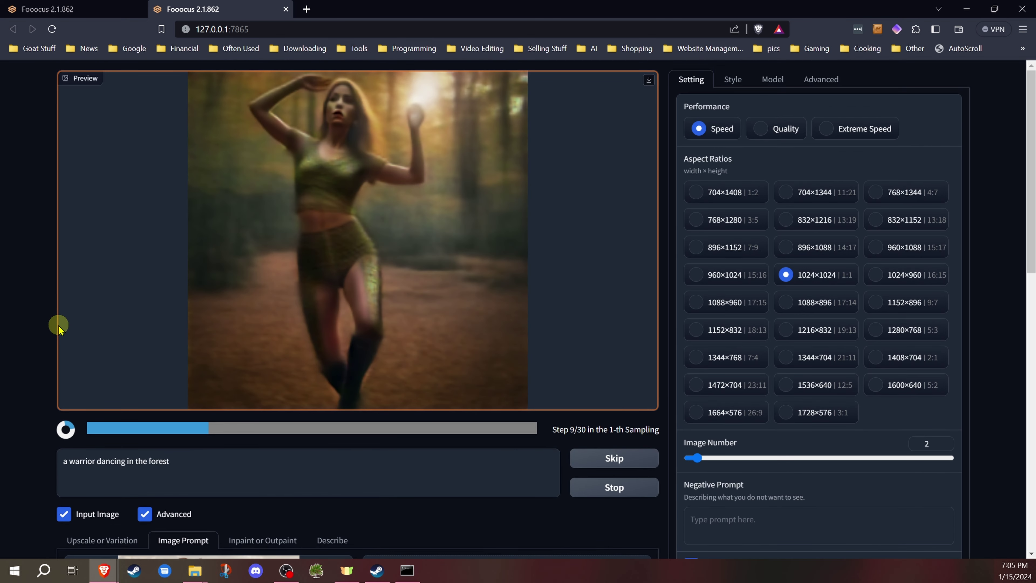
{"action": "scroll", "coordinate": [57, 324], "scroll_direction": "down", "scroll_amount": 5}
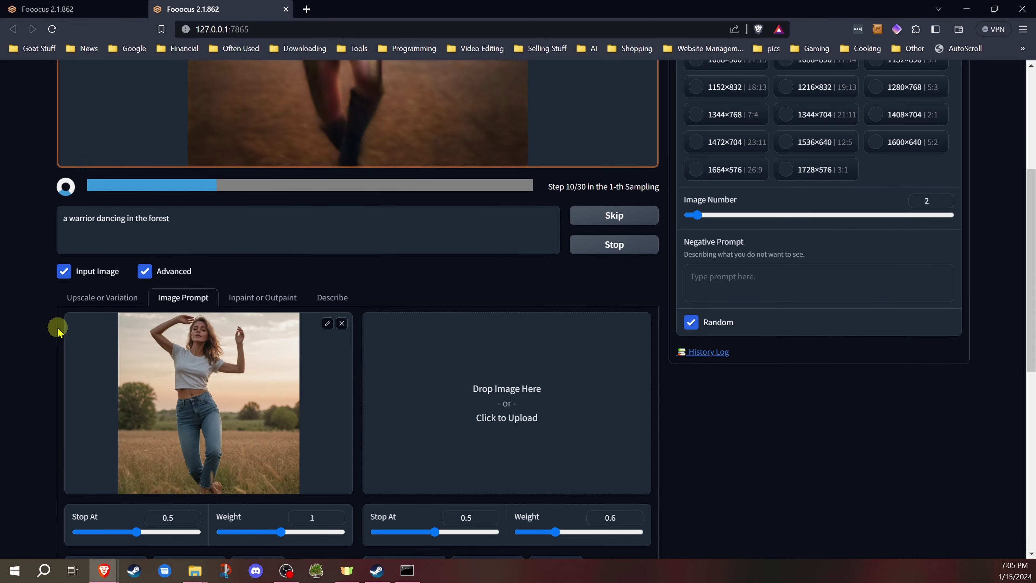
{"action": "scroll", "coordinate": [57, 329], "scroll_direction": "up", "scroll_amount": 5}
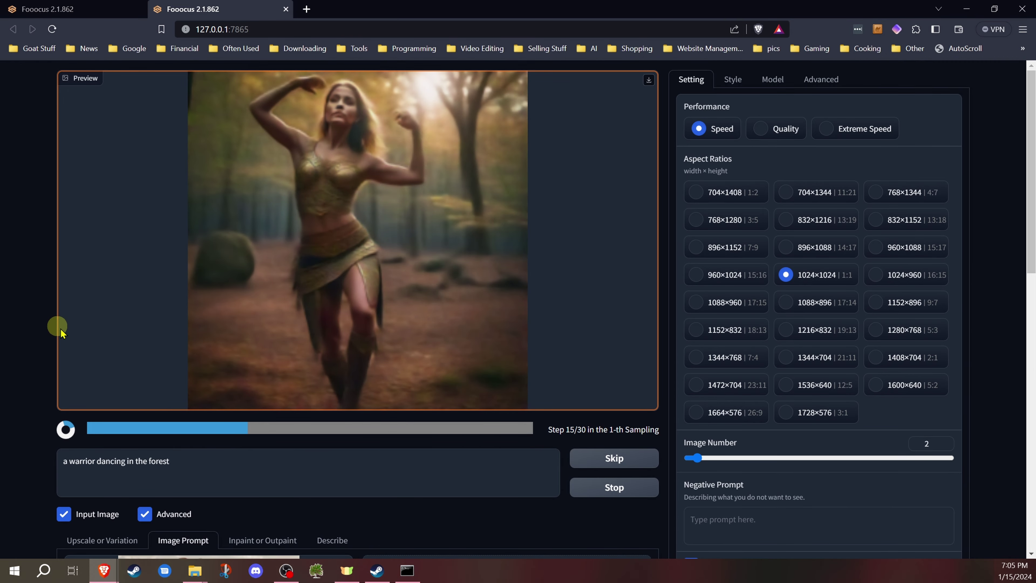
{"action": "scroll", "coordinate": [58, 327], "scroll_direction": "down", "scroll_amount": 5}
{"action": "scroll", "coordinate": [43, 410], "scroll_direction": "up", "scroll_amount": 5}
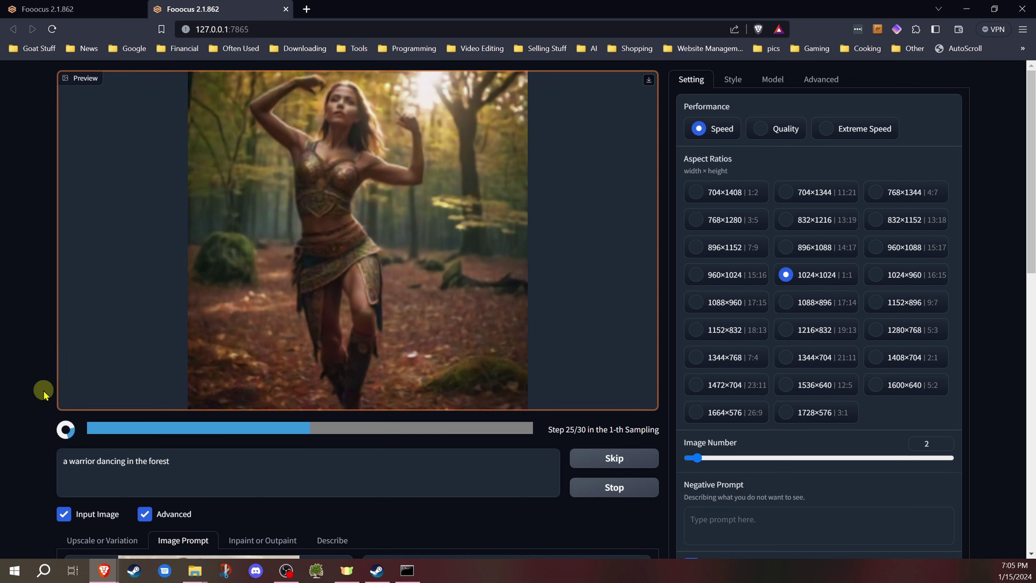
{"action": "scroll", "coordinate": [43, 392], "scroll_direction": "down", "scroll_amount": 6}
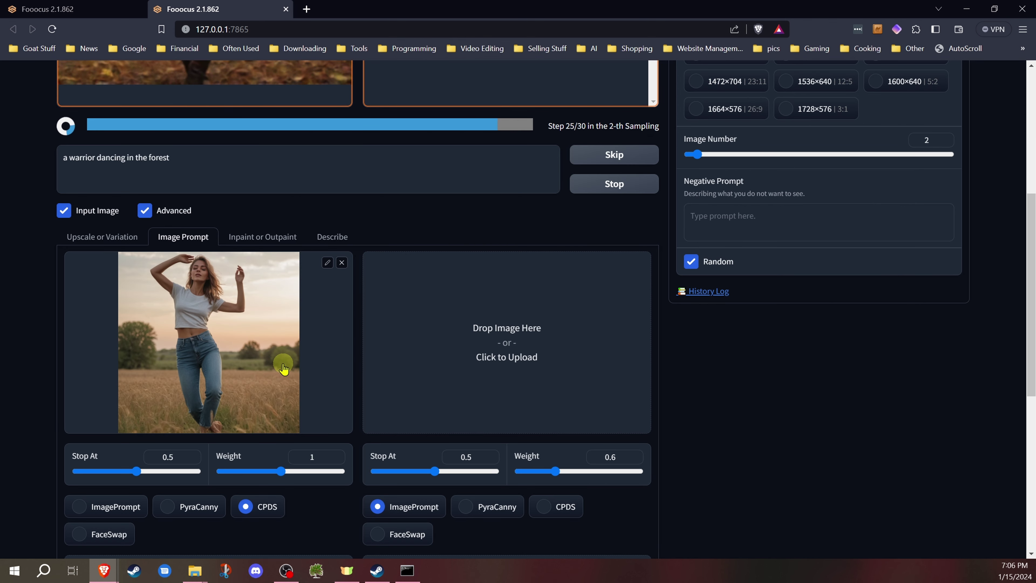
{"action": "scroll", "coordinate": [167, 269], "scroll_direction": "up", "scroll_amount": 6}
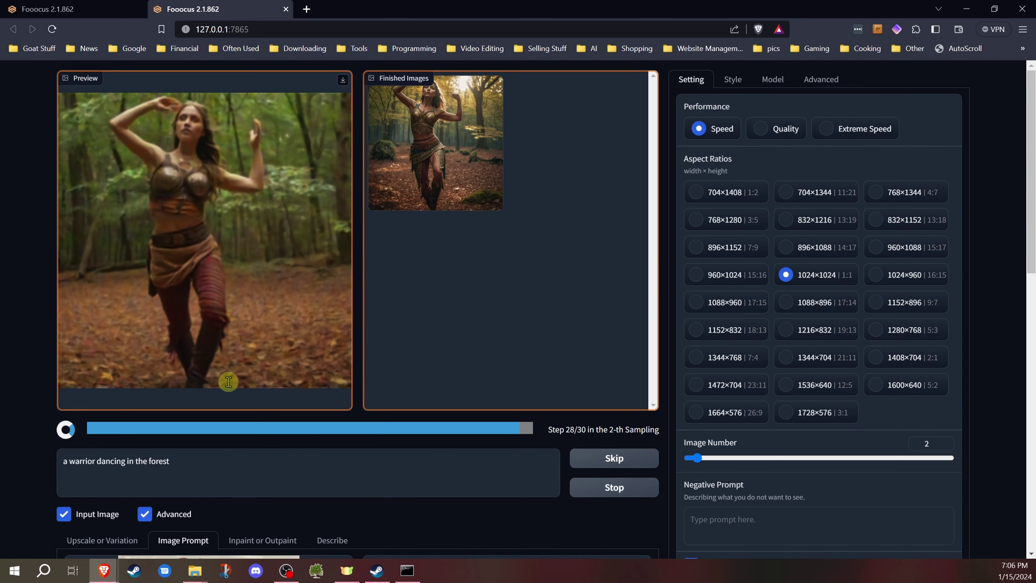
- Enlarge the two finished warrior images in turn, return to the gallery, and compare both poses with the dancing woman photo
{"action": "left_click", "coordinate": [502, 216]}
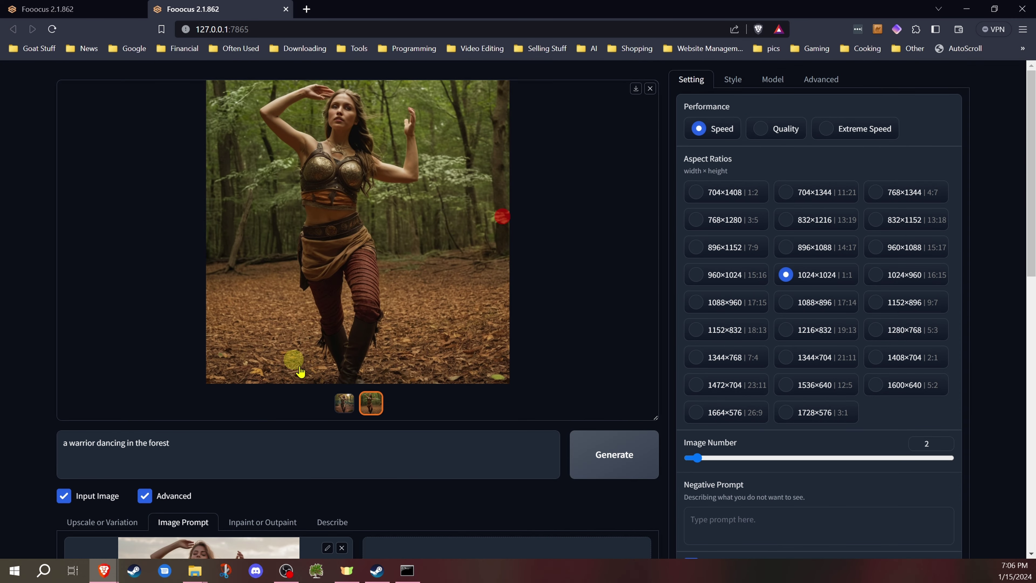
{"action": "left_click", "coordinate": [345, 402]}
{"action": "left_click", "coordinate": [372, 403]}
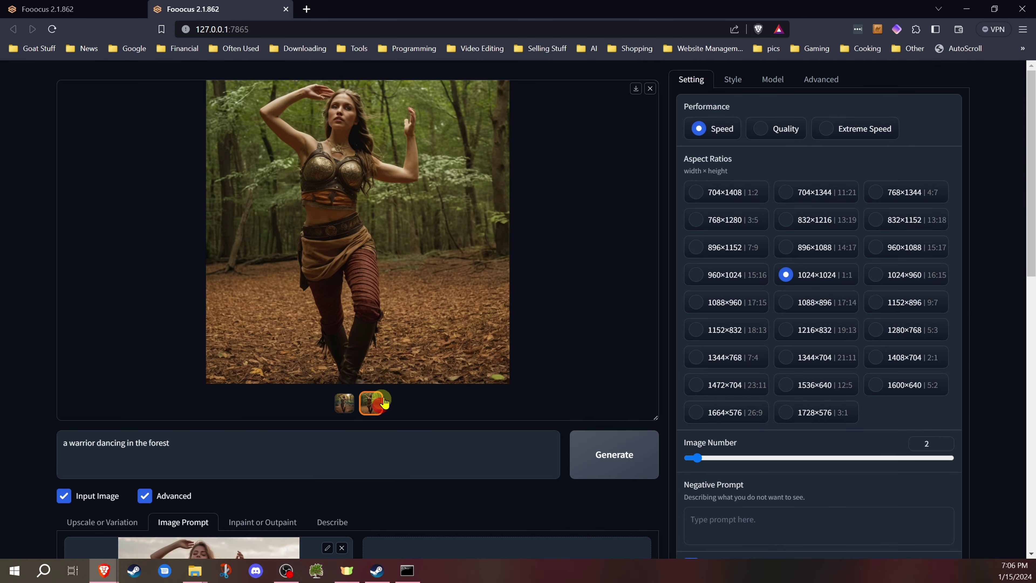
{"action": "left_click", "coordinate": [649, 89]}
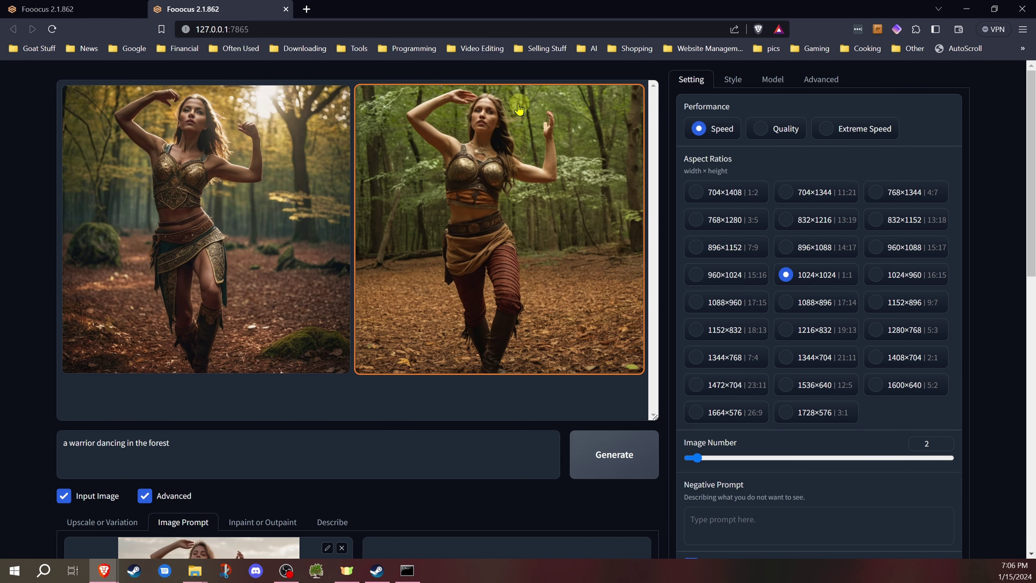
{"action": "scroll", "coordinate": [290, 309], "scroll_direction": "down", "scroll_amount": 5}
{"action": "scroll", "coordinate": [313, 339], "scroll_direction": "up", "scroll_amount": 5}
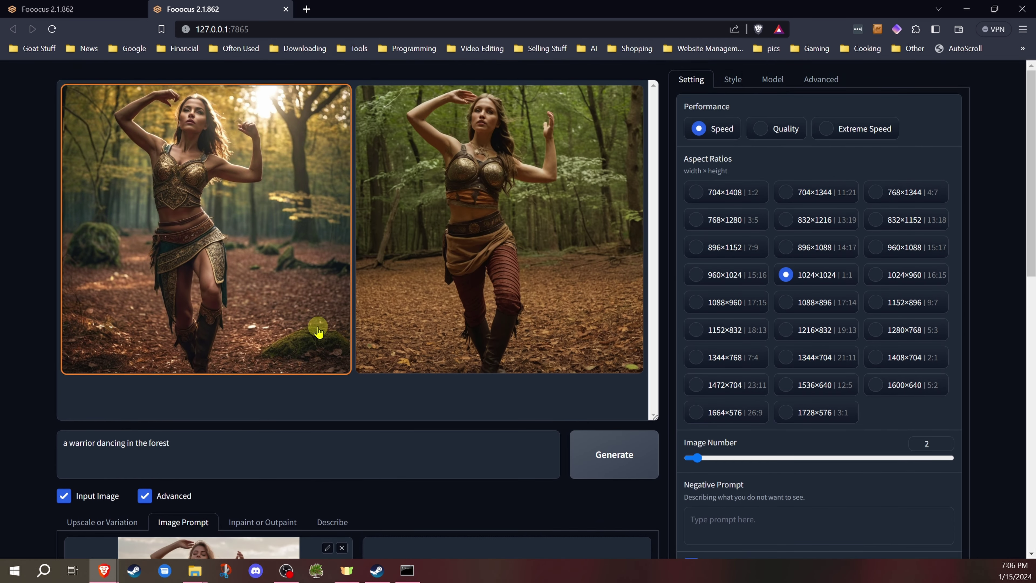
- Add the picture of the armoured jungle warrior as the second image prompt beside the dancing woman photo
{"action": "scroll", "coordinate": [318, 329], "scroll_direction": "down", "scroll_amount": 5}
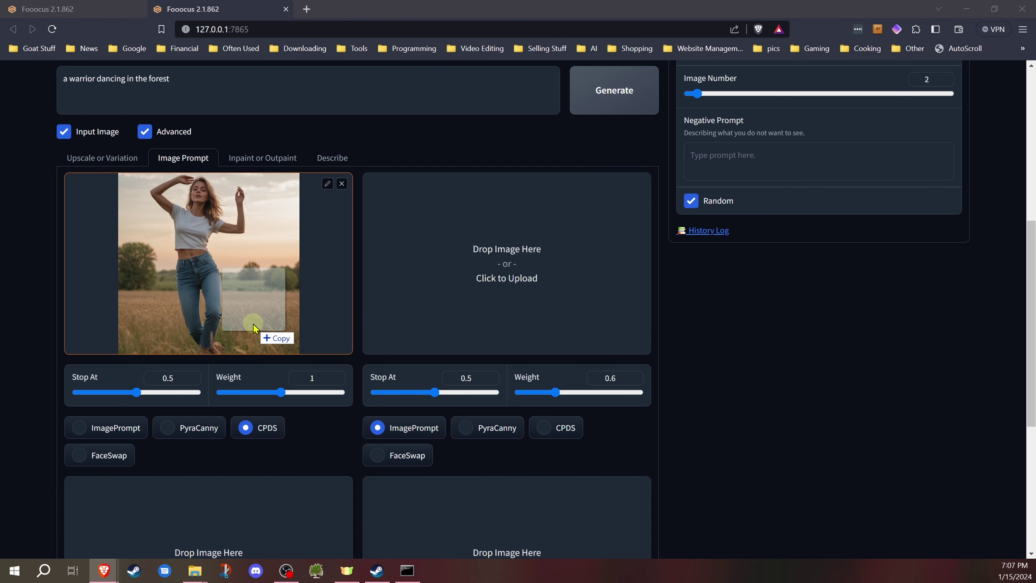
{"action": "left_click_drag", "start_coordinate": [178, 351], "coordinate": [203, 265]}
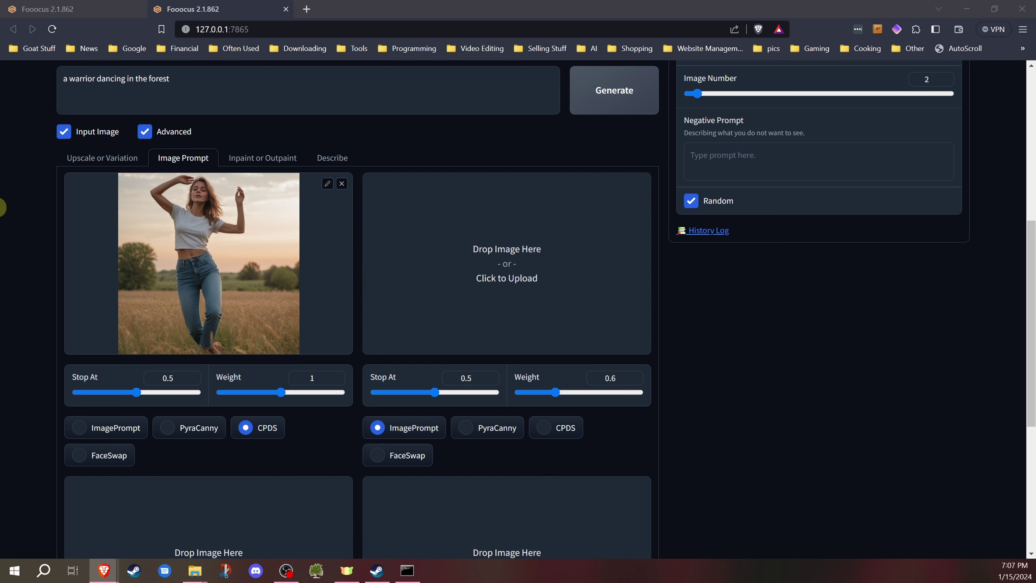
{"action": "left_click_drag", "start_coordinate": [4, 278], "coordinate": [457, 292]}
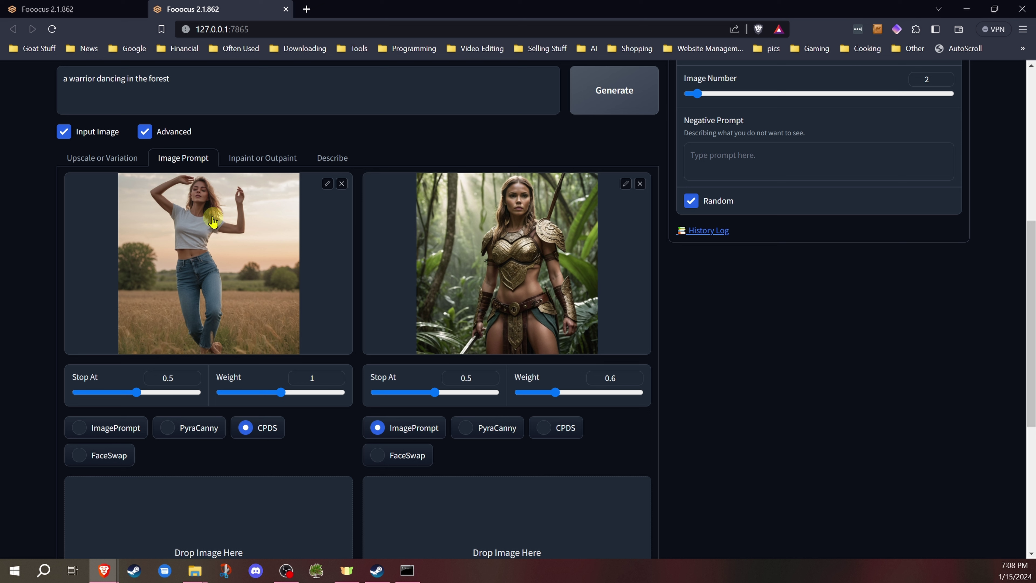
{"action": "scroll", "coordinate": [42, 269], "scroll_direction": "up", "scroll_amount": 1}
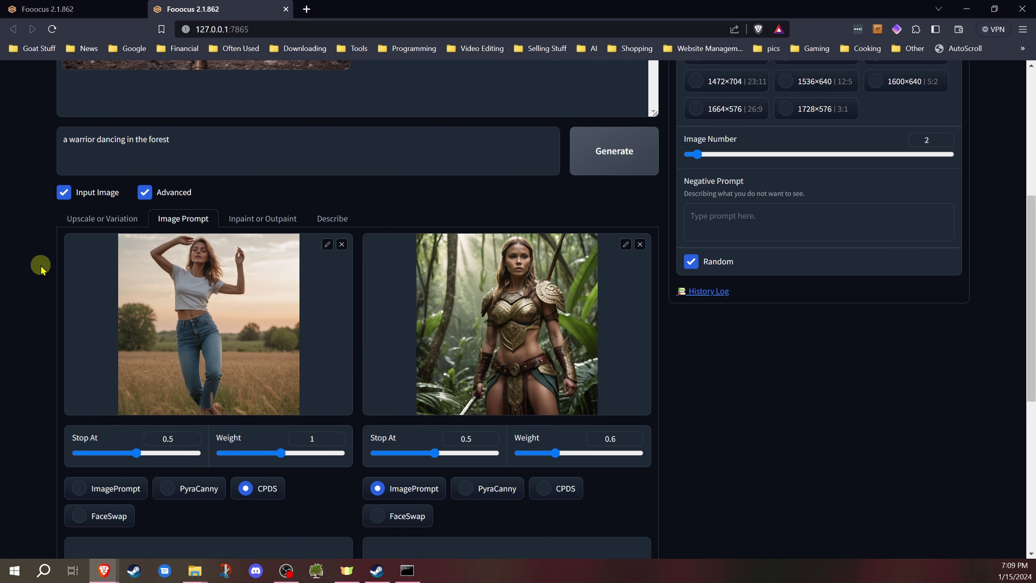
{"action": "scroll", "coordinate": [42, 270], "scroll_direction": "down", "scroll_amount": 1}
- Clear the text prompt, set the jungle warrior picture's Weight to 0.792, and generate images from the two image prompts alone
{"action": "left_click_drag", "start_coordinate": [184, 80], "coordinate": [62, 78]}
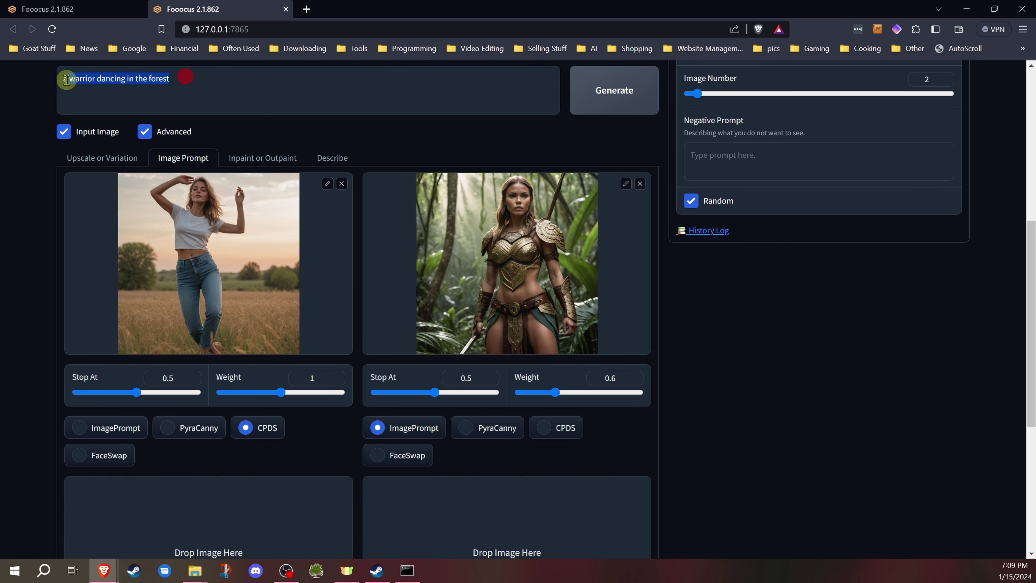
{"action": "key", "text": "BackSpace"}
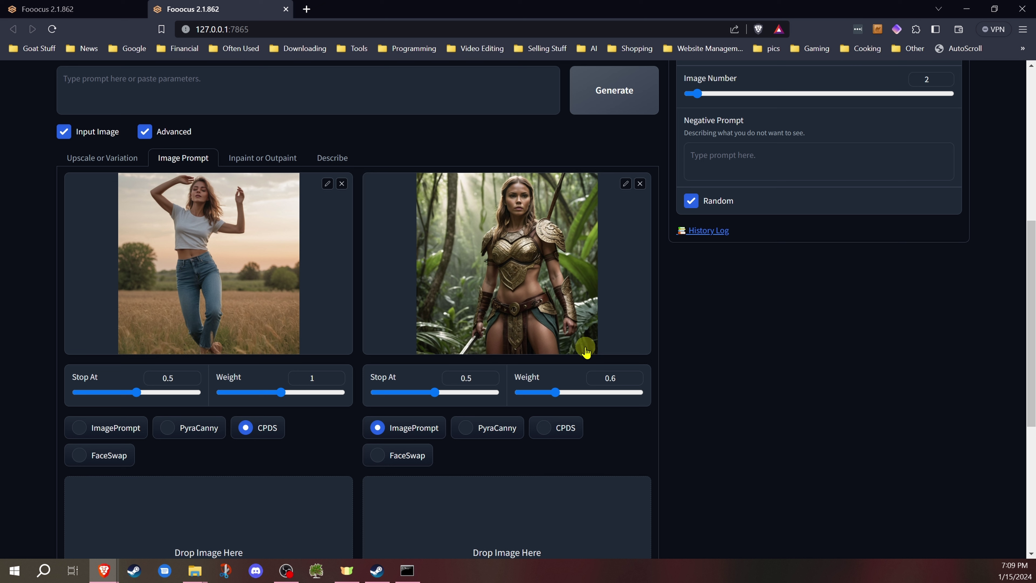
{"action": "left_click_drag", "start_coordinate": [555, 396], "coordinate": [560, 398]}
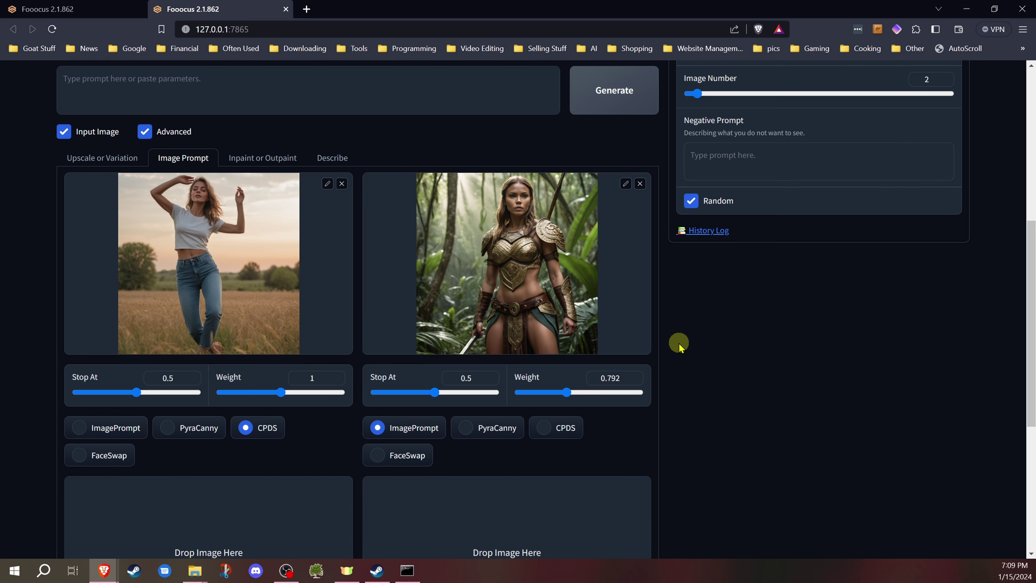
{"action": "scroll", "coordinate": [675, 345], "scroll_direction": "up", "scroll_amount": 3}
{"action": "left_click", "coordinate": [603, 210]}
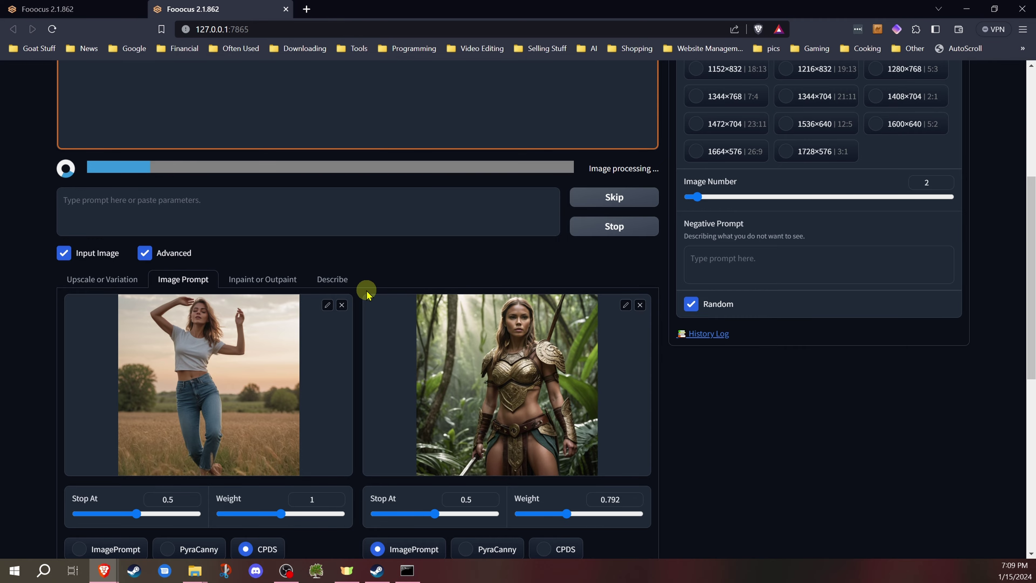
{"action": "scroll", "coordinate": [367, 290], "scroll_direction": "up", "scroll_amount": 3}
{"action": "scroll", "coordinate": [366, 291], "scroll_direction": "up", "scroll_amount": 4}
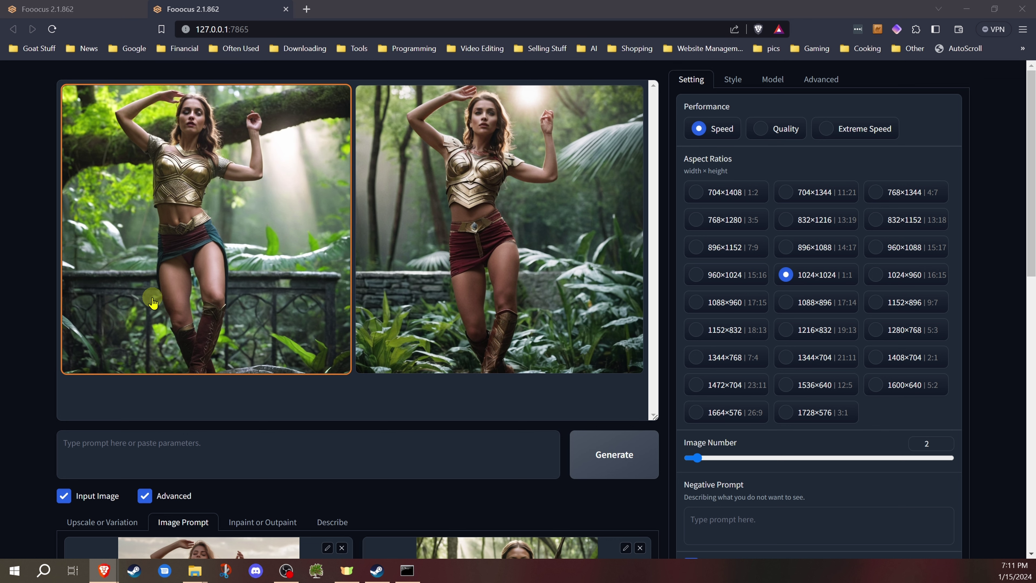
- Compare the new warrior images with the dancing woman photo, the jungle warrior picture and their settings
{"action": "scroll", "coordinate": [446, 392], "scroll_direction": "down", "scroll_amount": 6}
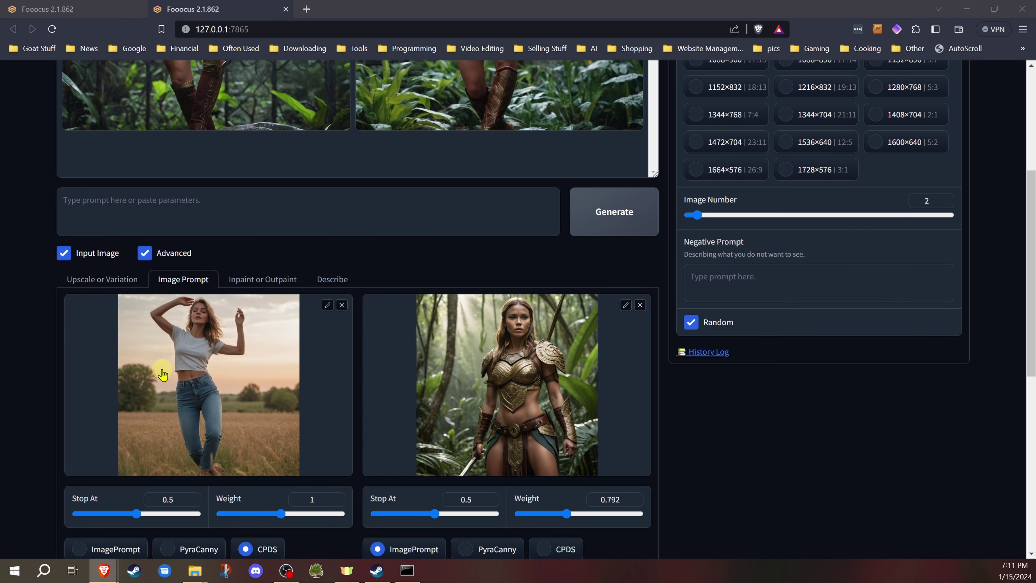
{"action": "scroll", "coordinate": [175, 377], "scroll_direction": "up", "scroll_amount": 6}
{"action": "scroll", "coordinate": [199, 324], "scroll_direction": "down", "scroll_amount": 6}
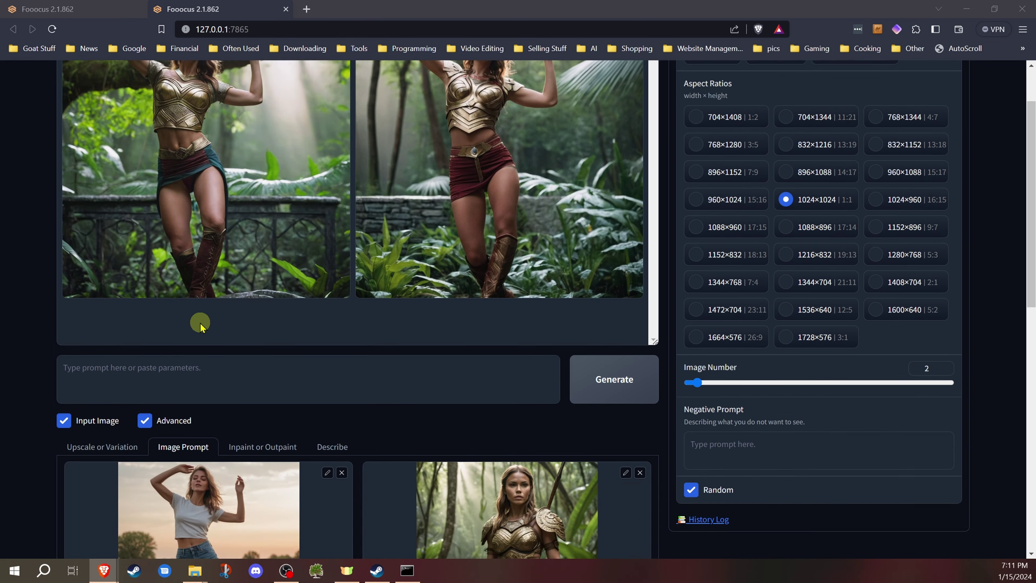
{"action": "scroll", "coordinate": [200, 384], "scroll_direction": "down", "scroll_amount": 4}
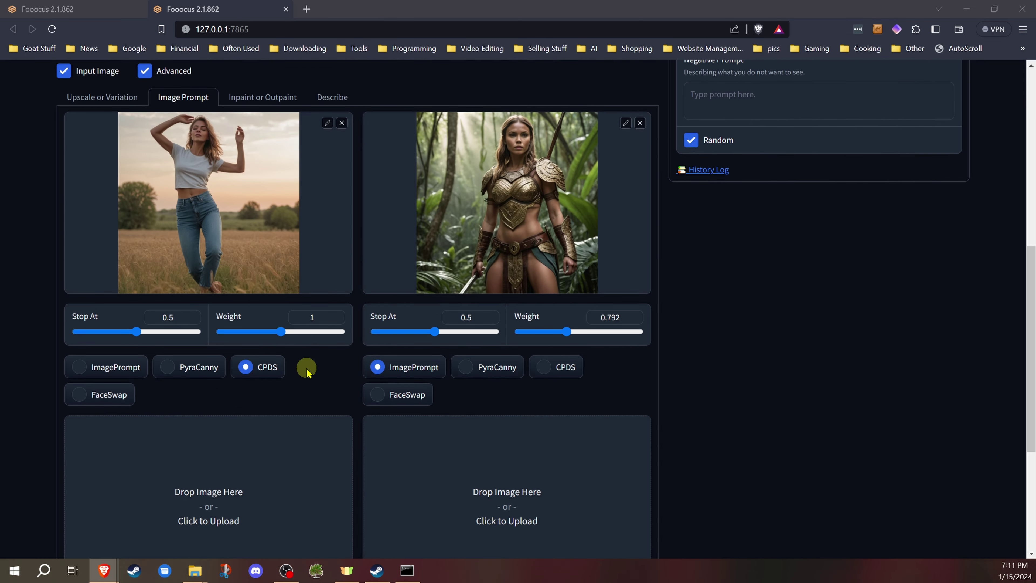
- Review the new warrior images against both image prompts and enter the text prompt "a warrior with a sword"
{"action": "scroll", "coordinate": [306, 371], "scroll_direction": "up", "scroll_amount": 9}
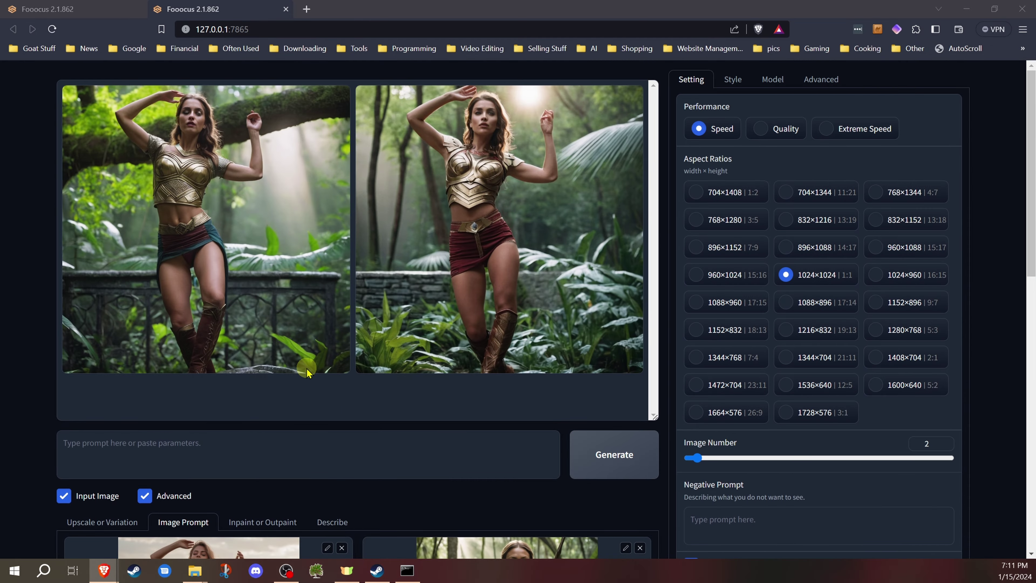
{"action": "scroll", "coordinate": [307, 373], "scroll_direction": "down", "scroll_amount": 6}
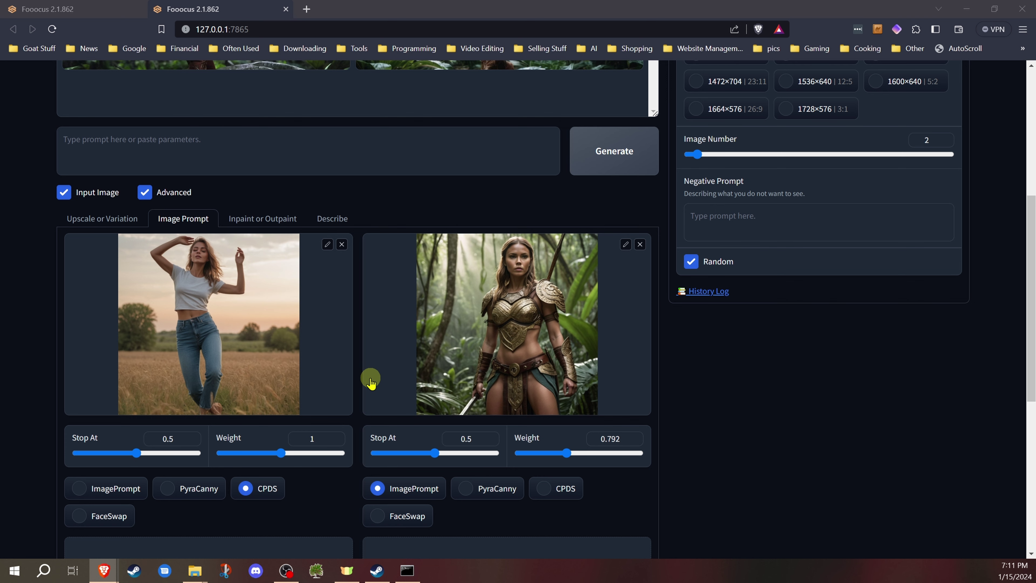
{"action": "scroll", "coordinate": [370, 381], "scroll_direction": "up", "scroll_amount": 6}
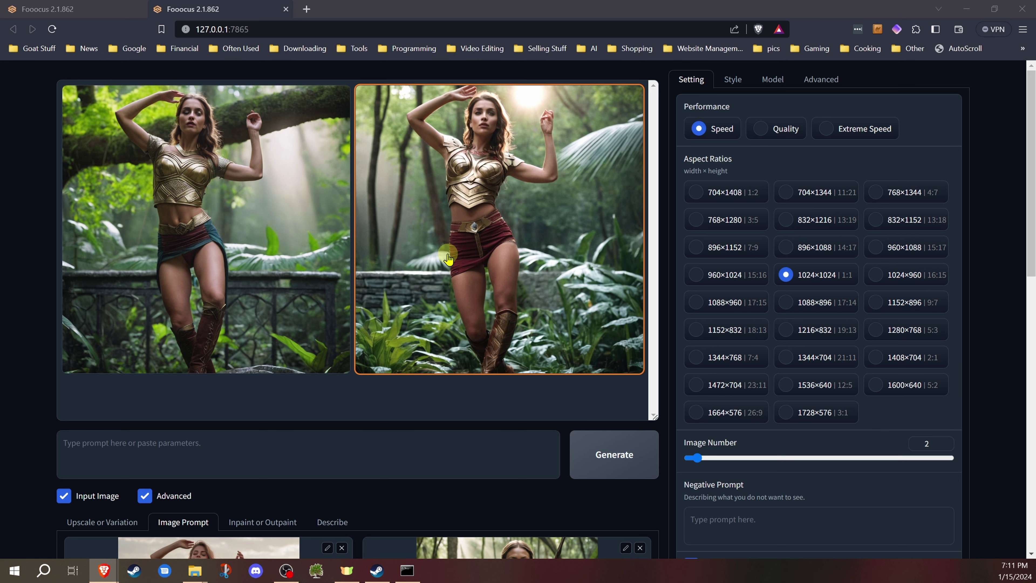
{"action": "left_click", "coordinate": [166, 450]}
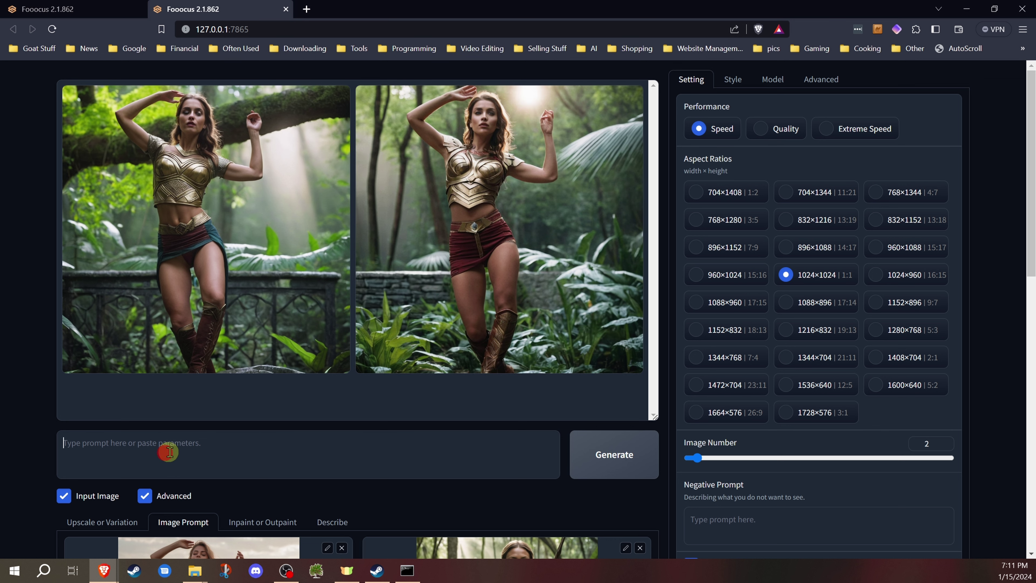
{"action": "scroll", "coordinate": [491, 498], "scroll_direction": "down", "scroll_amount": 6}
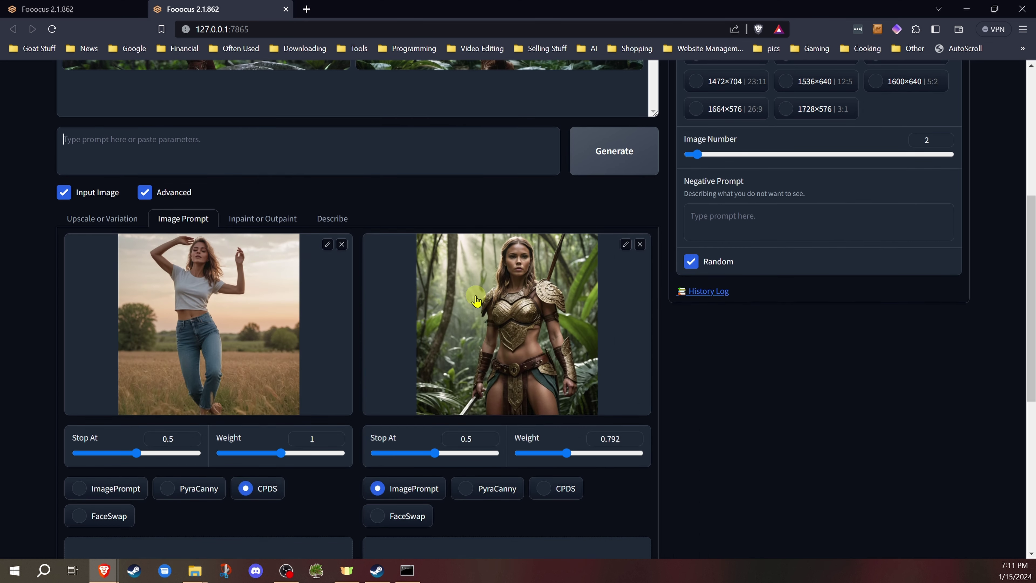
{"action": "scroll", "coordinate": [475, 297], "scroll_direction": "up", "scroll_amount": 5}
{"action": "scroll", "coordinate": [476, 297], "scroll_direction": "up", "scroll_amount": 1}
{"action": "left_click", "coordinate": [169, 443]}
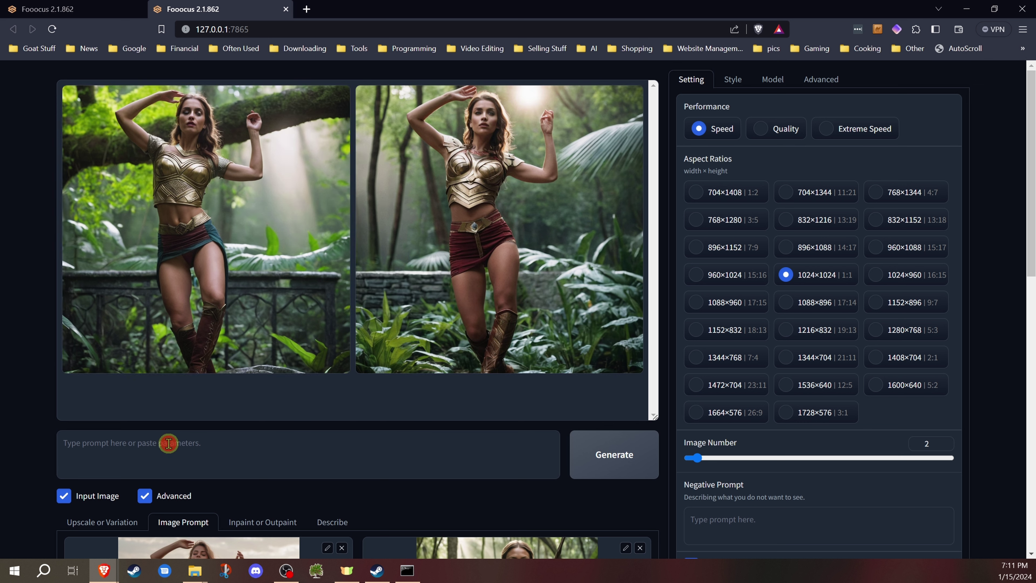
{"action": "type", "text": "a warrior with a sword"}
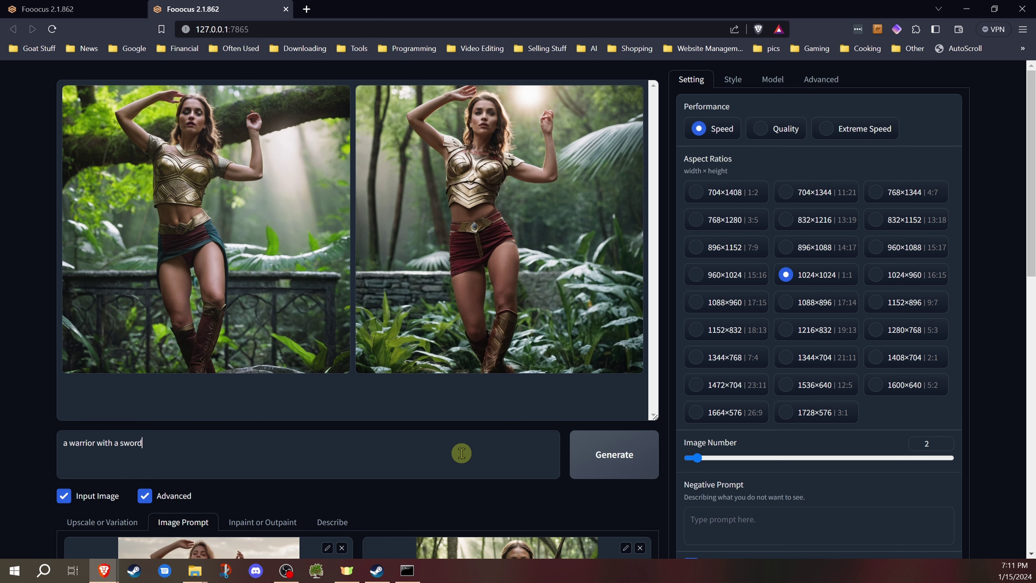
- Generate images from the sword text prompt combined with the dancing woman and jungle warrior image prompts
{"action": "scroll", "coordinate": [554, 457], "scroll_direction": "down", "scroll_amount": 3}
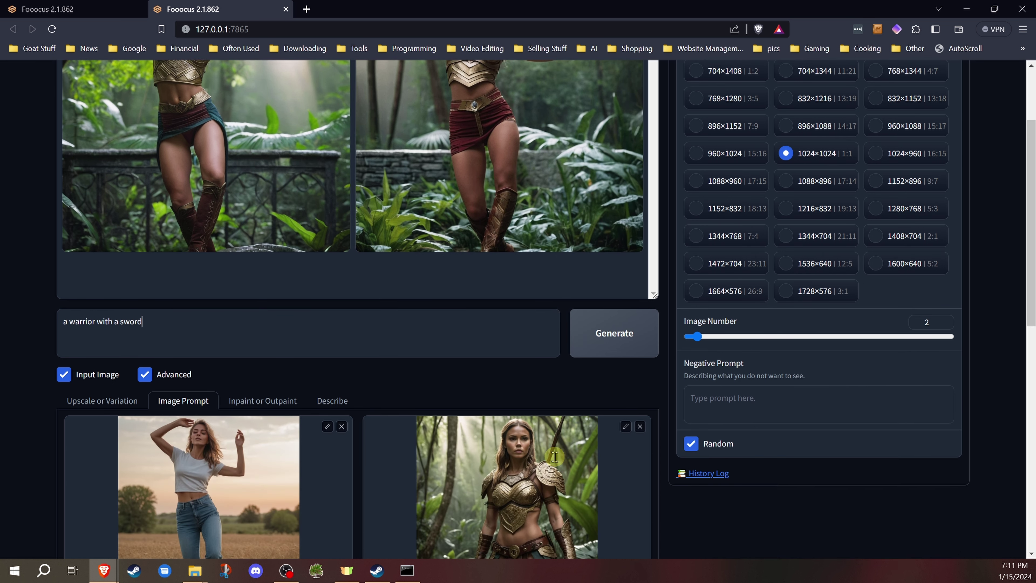
{"action": "scroll", "coordinate": [555, 456], "scroll_direction": "down", "scroll_amount": 1}
{"action": "scroll", "coordinate": [494, 323], "scroll_direction": "up", "scroll_amount": 5}
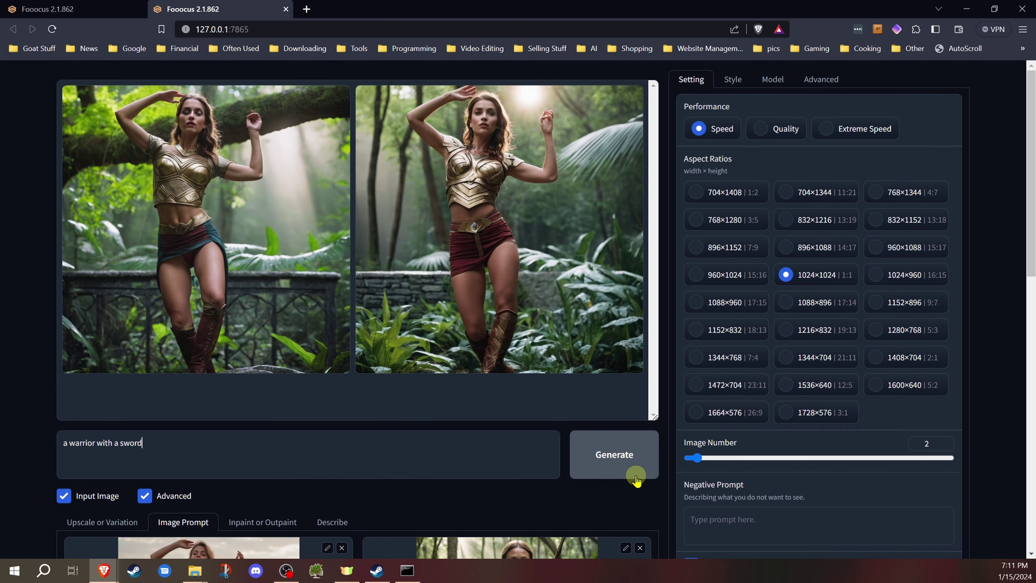
{"action": "left_click", "coordinate": [618, 463]}
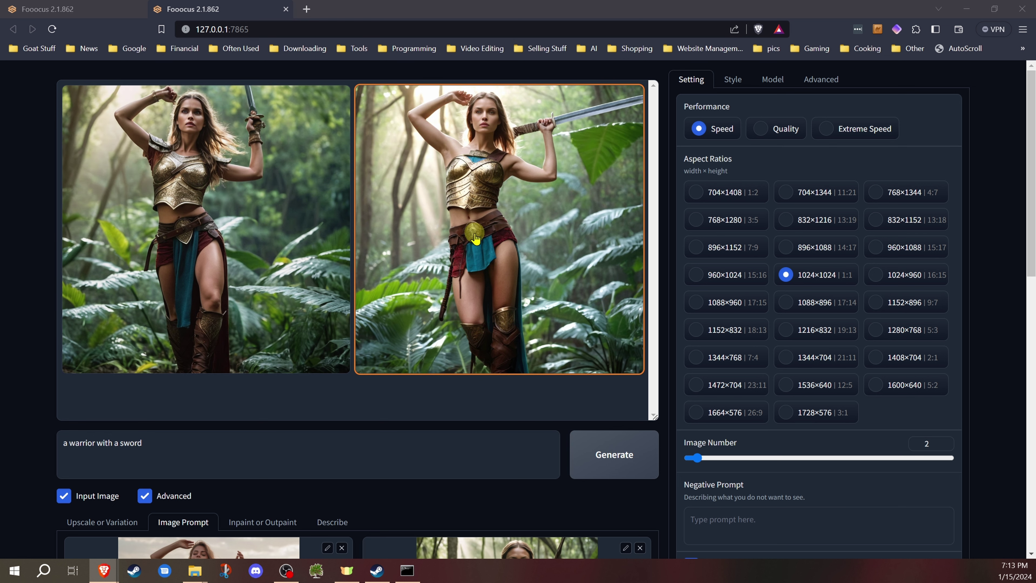
- Compare the sword warrior images with the two source pictures, and briefly view the 2024-01-14 outputs folder
{"action": "scroll", "coordinate": [530, 261], "scroll_direction": "down", "scroll_amount": 5}
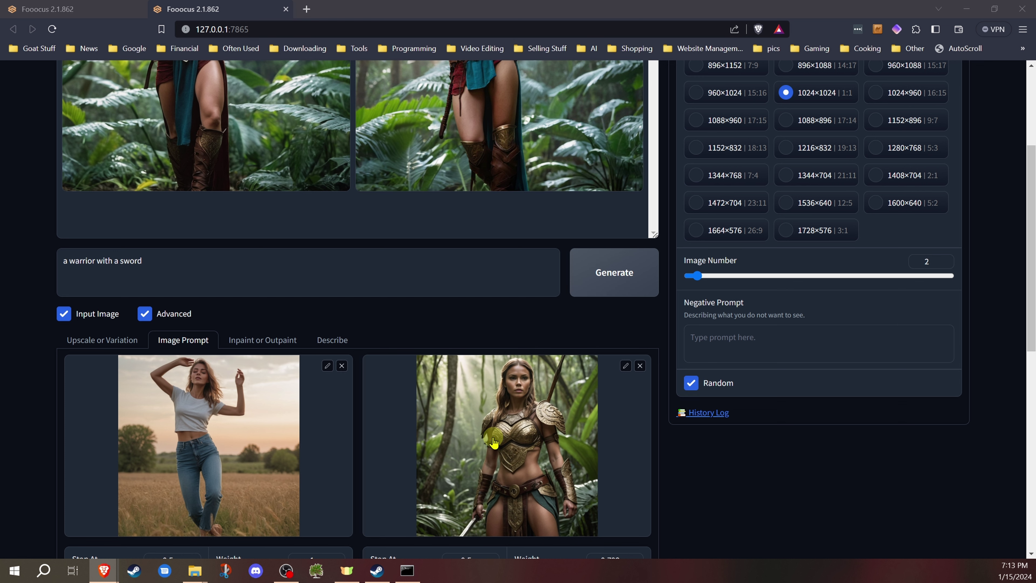
{"action": "scroll", "coordinate": [462, 352], "scroll_direction": "up", "scroll_amount": 5}
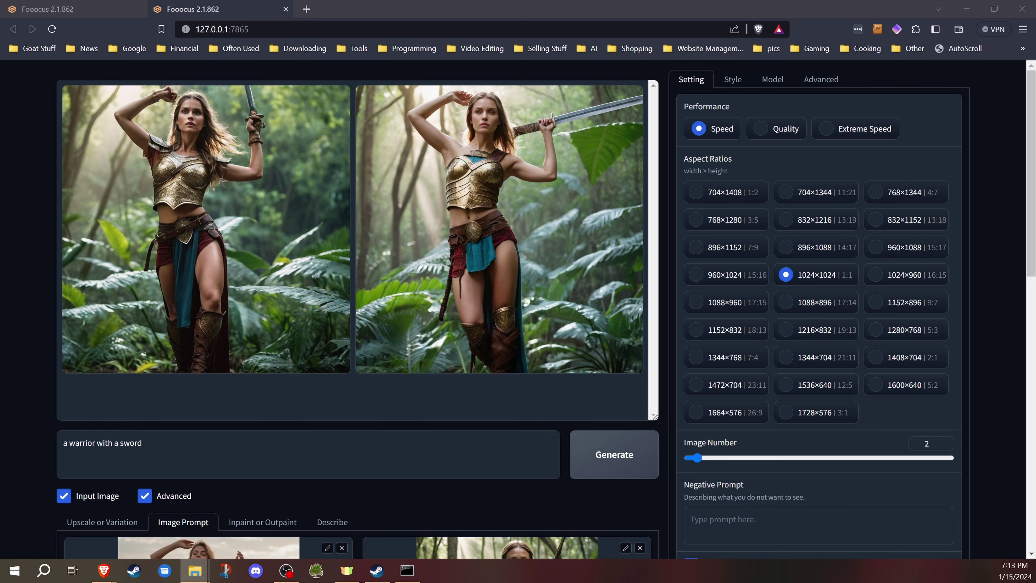
{"action": "left_click", "coordinate": [195, 570]}
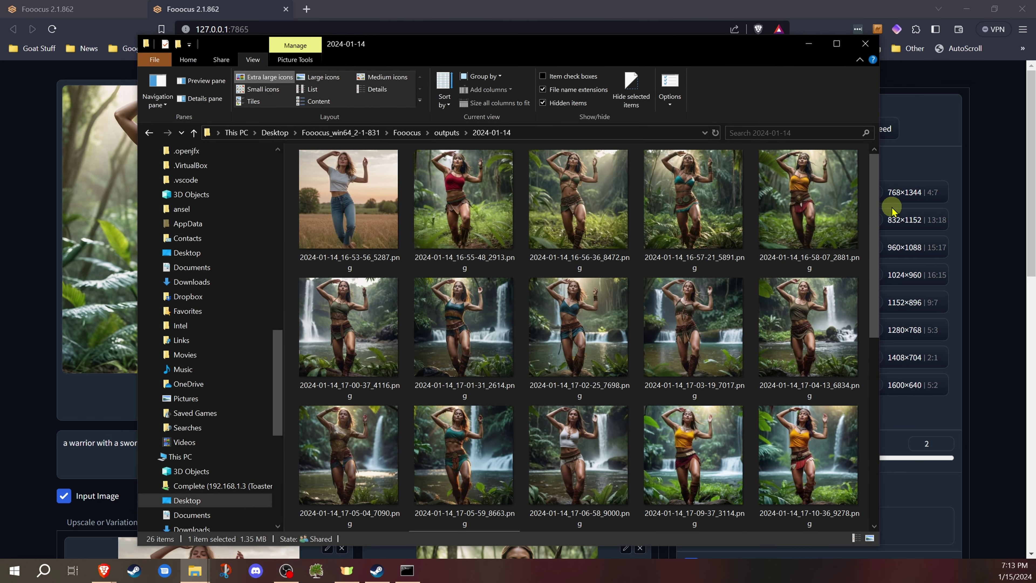
{"action": "left_click", "coordinate": [809, 43]}
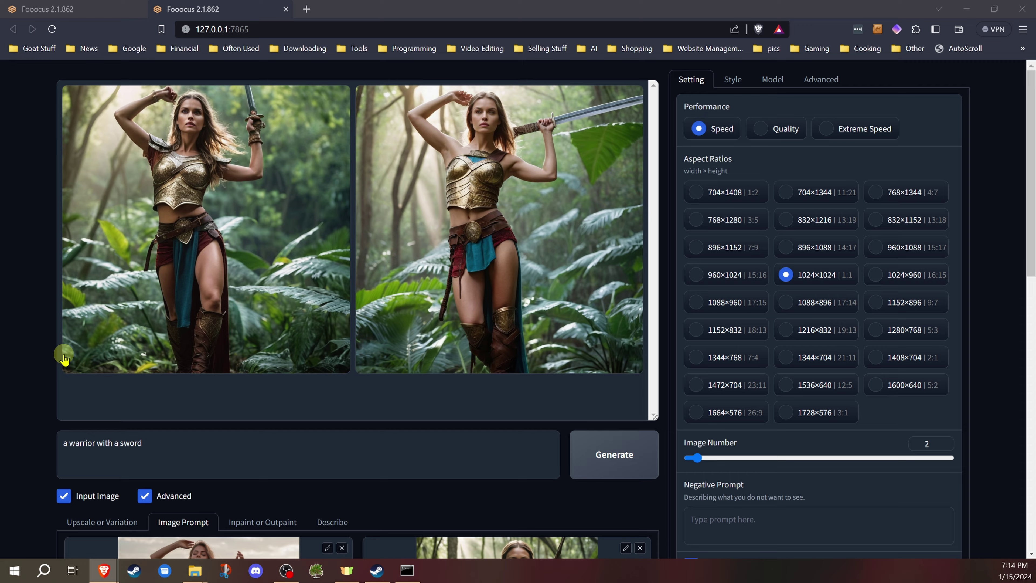
- Set the first image prompt to FaceSwap and load the portrait of the red-haired woman into it
{"action": "scroll", "coordinate": [64, 358], "scroll_direction": "down", "scroll_amount": 5}
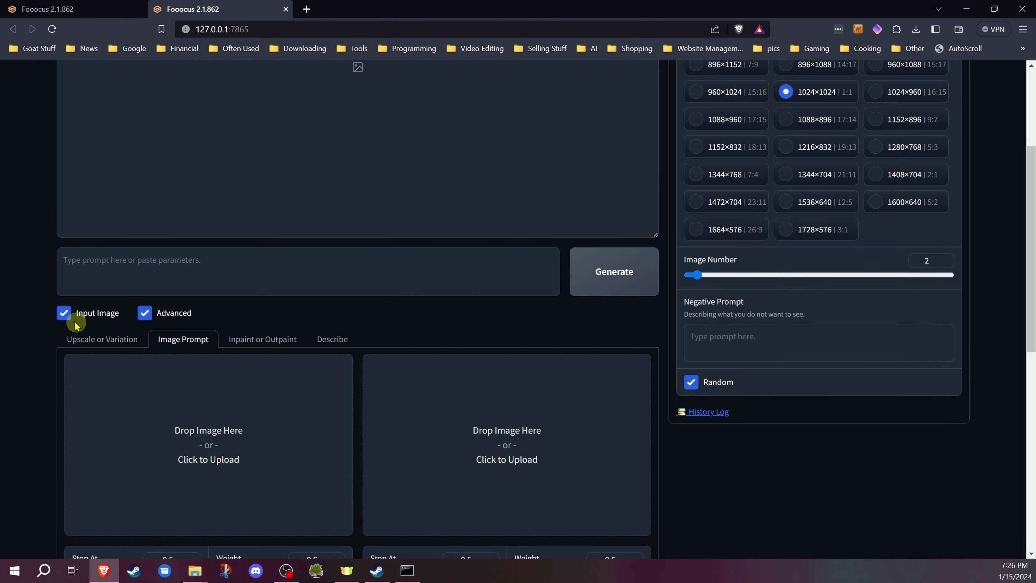
{"action": "scroll", "coordinate": [41, 266], "scroll_direction": "up", "scroll_amount": 4}
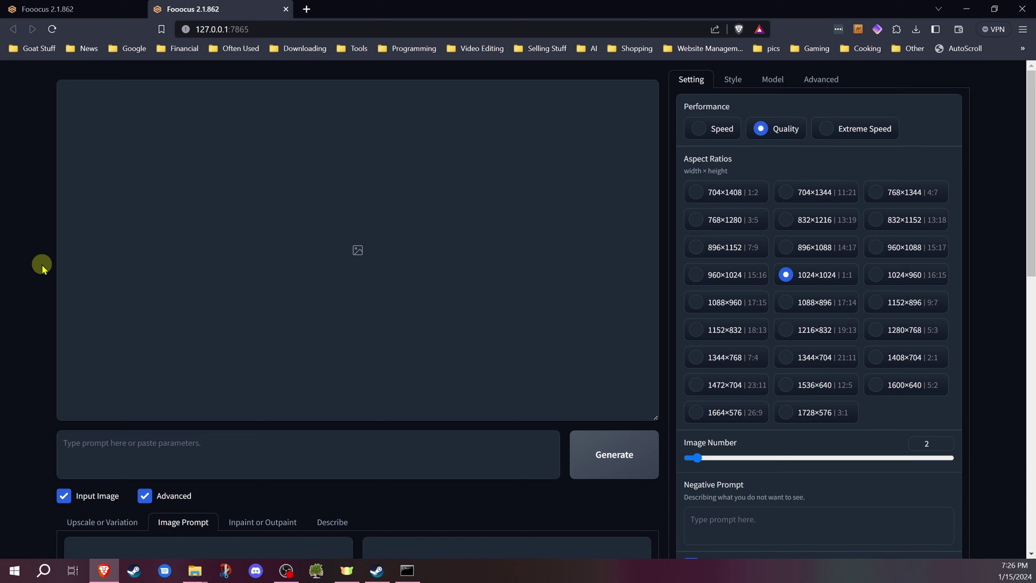
{"action": "scroll", "coordinate": [41, 266], "scroll_direction": "down", "scroll_amount": 6}
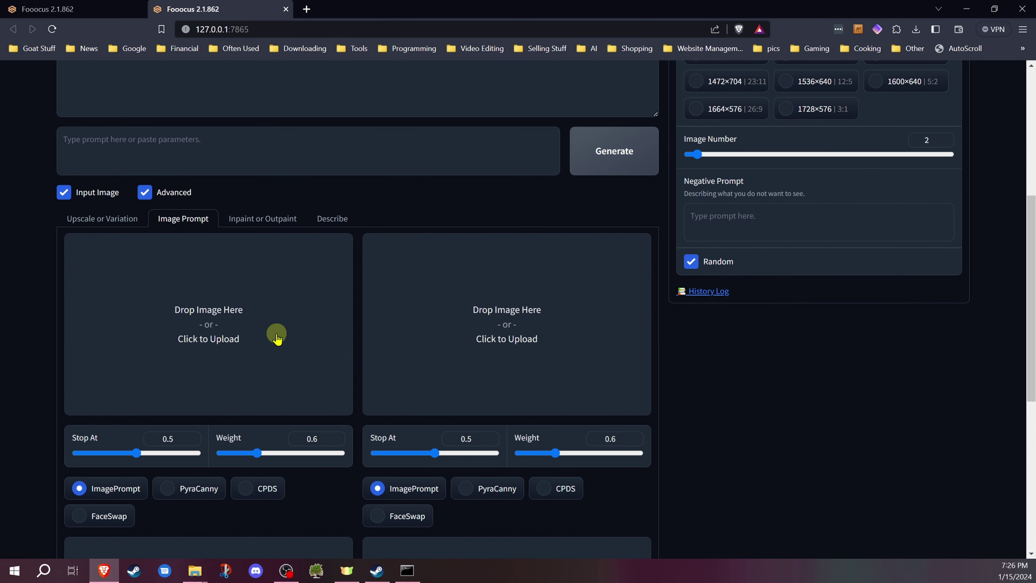
{"action": "left_click", "coordinate": [79, 515]}
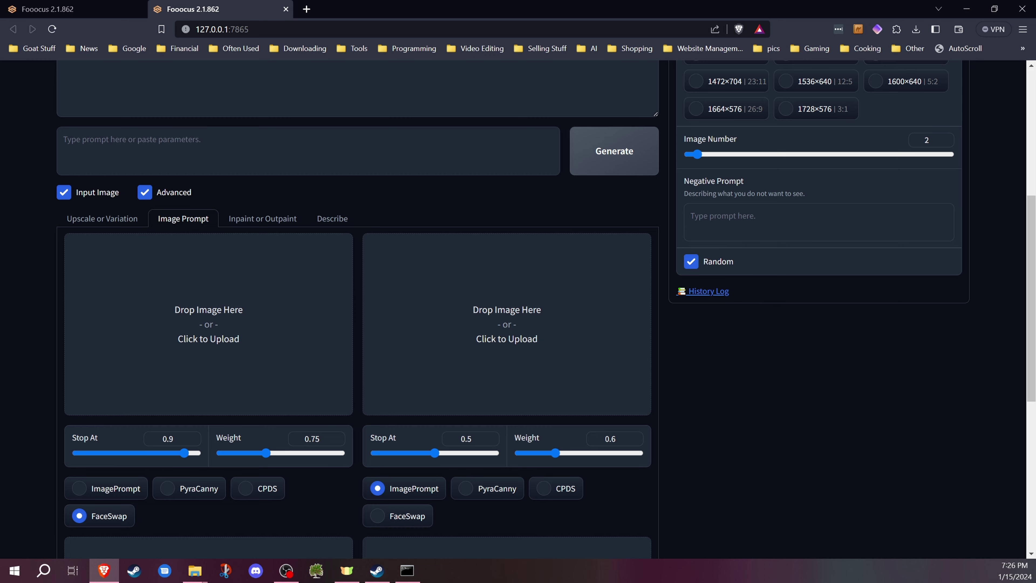
{"action": "left_click_drag", "start_coordinate": [227, 359], "coordinate": [173, 313]}
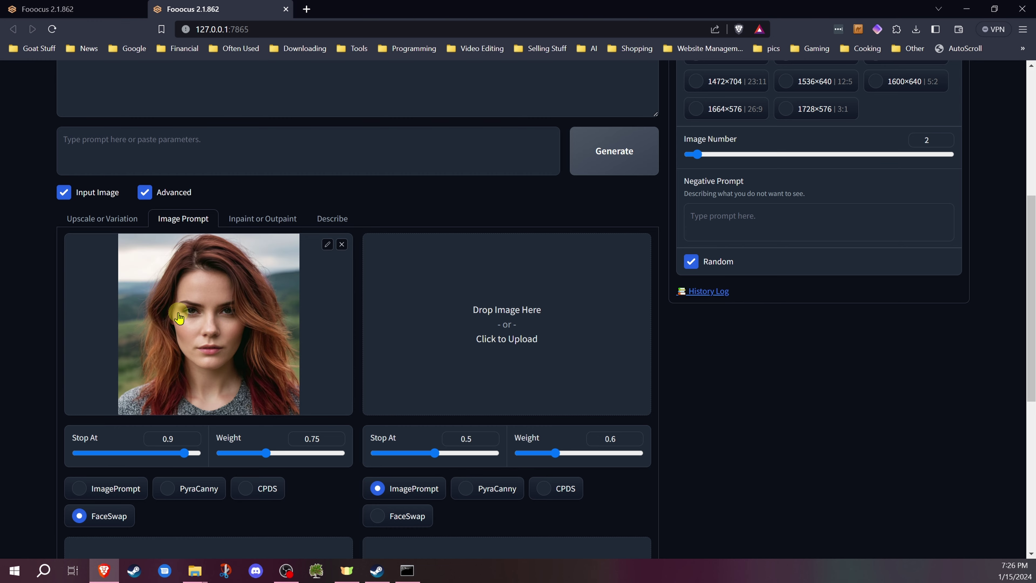
- Enter the text prompt "a woman with black hair" and generate images using the red-haired woman's face
{"action": "scroll", "coordinate": [122, 333], "scroll_direction": "up", "scroll_amount": 5}
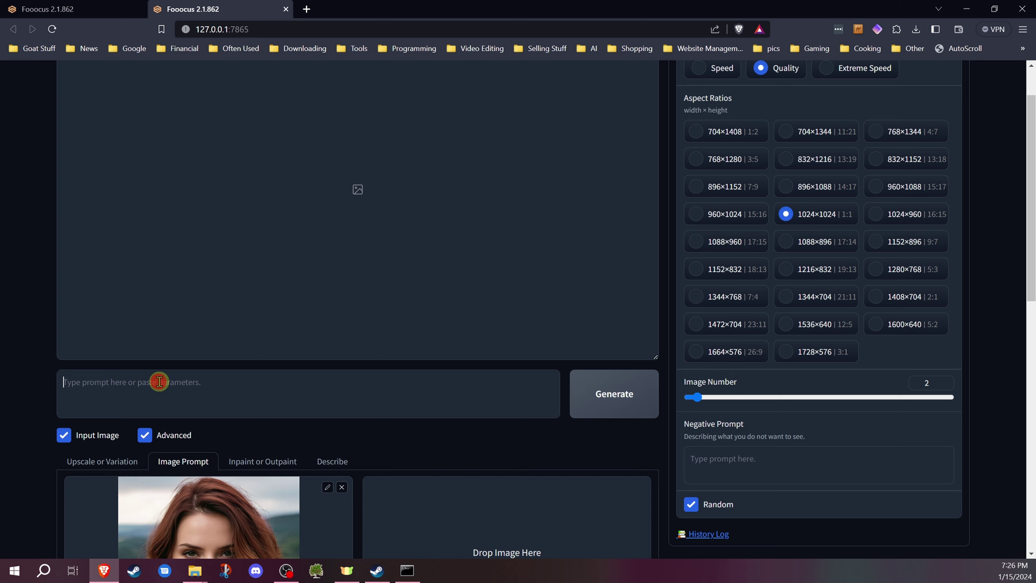
{"action": "scroll", "coordinate": [159, 382], "scroll_direction": "down", "scroll_amount": 4}
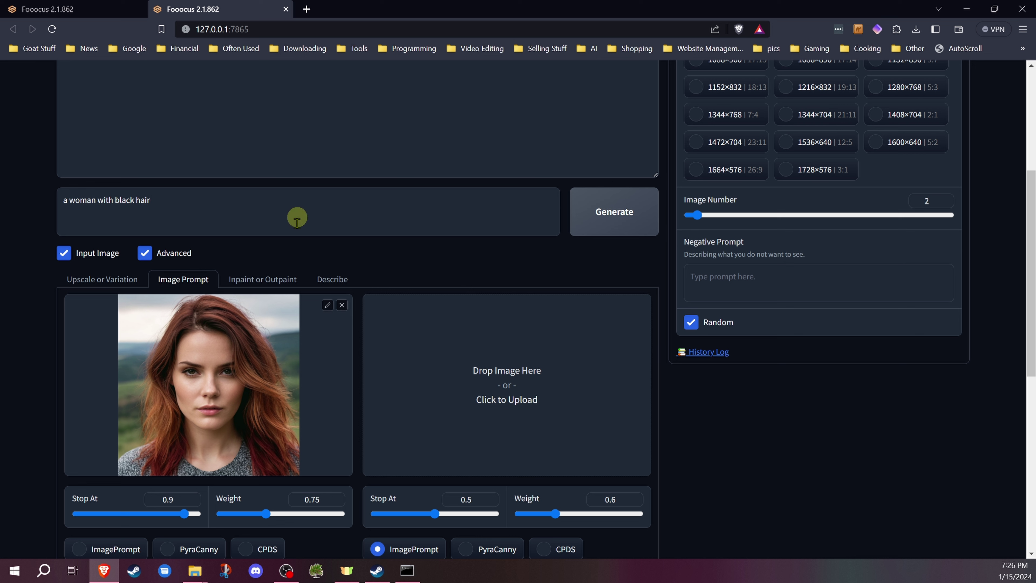
{"action": "left_click", "coordinate": [636, 209]}
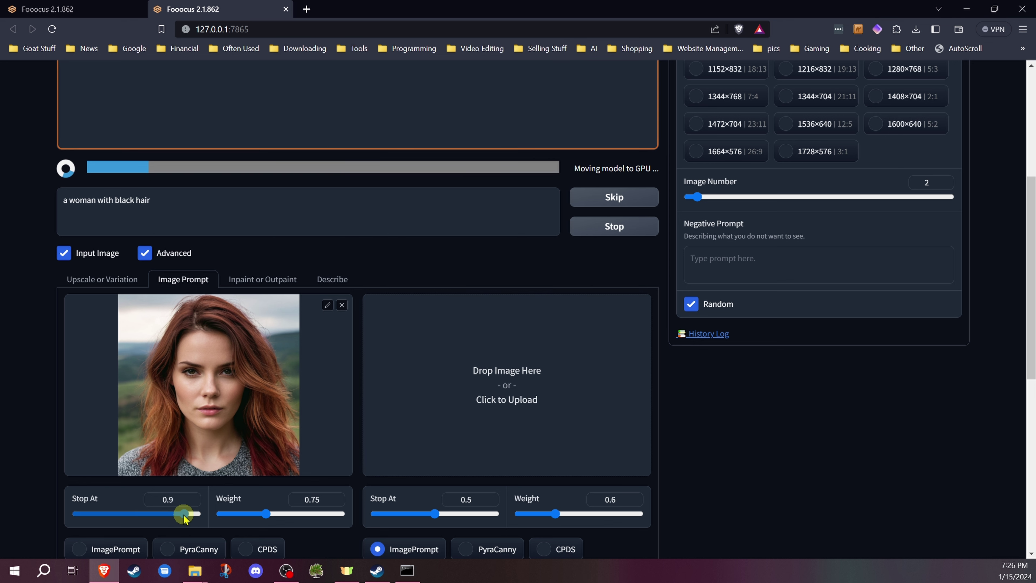
- Compare the generated women with the enlarged source portrait placed beside them, and close the portrait
{"action": "scroll", "coordinate": [42, 356], "scroll_direction": "down", "scroll_amount": 1}
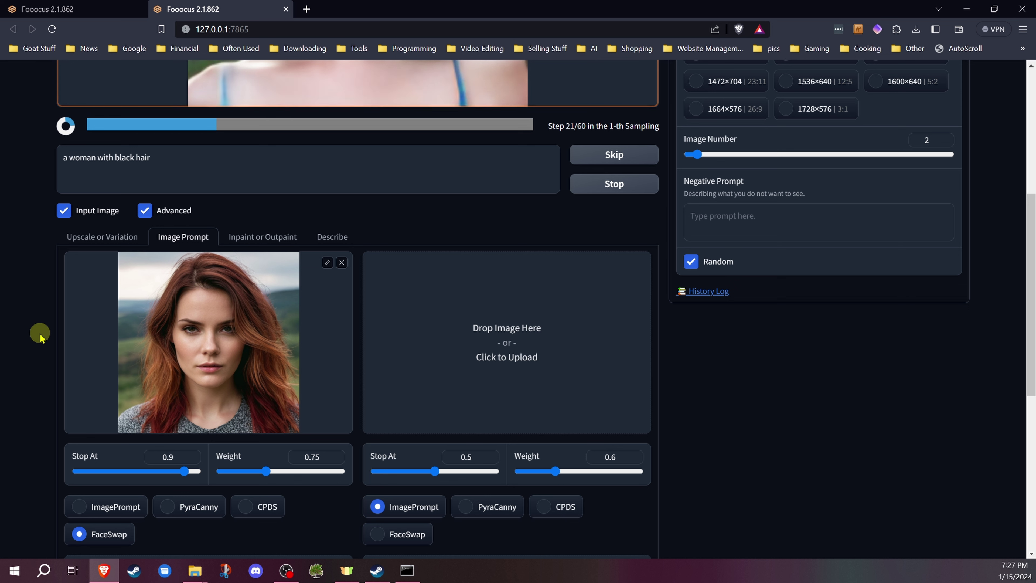
{"action": "scroll", "coordinate": [40, 334], "scroll_direction": "up", "scroll_amount": 5}
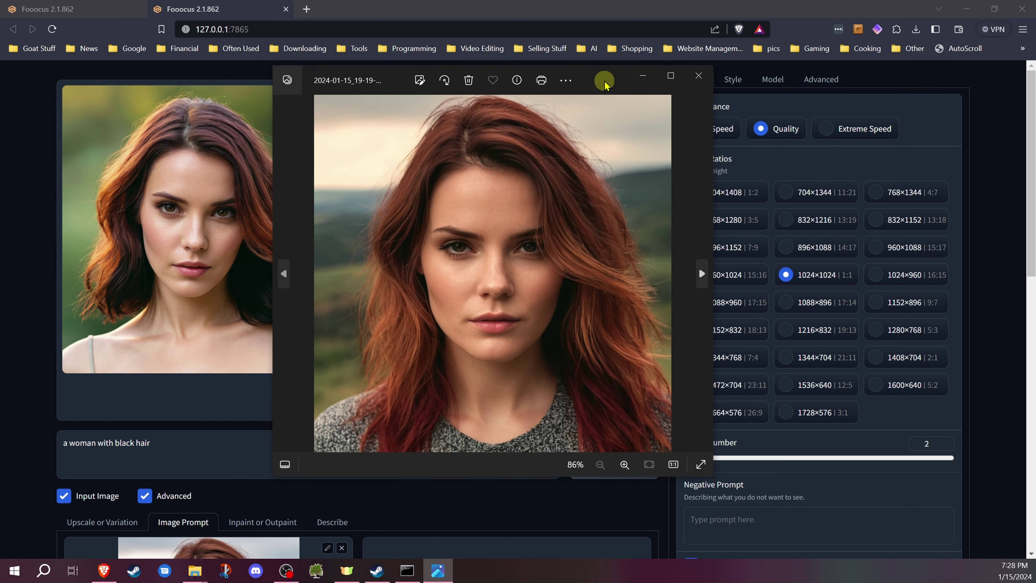
{"action": "left_click_drag", "start_coordinate": [606, 76], "coordinate": [857, 78]}
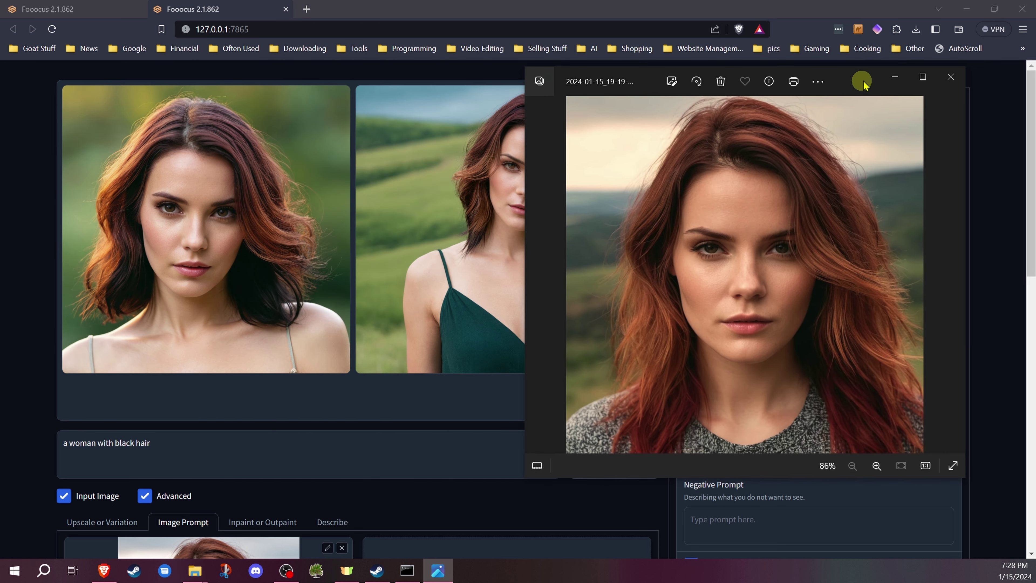
{"action": "left_click", "coordinate": [948, 79]}
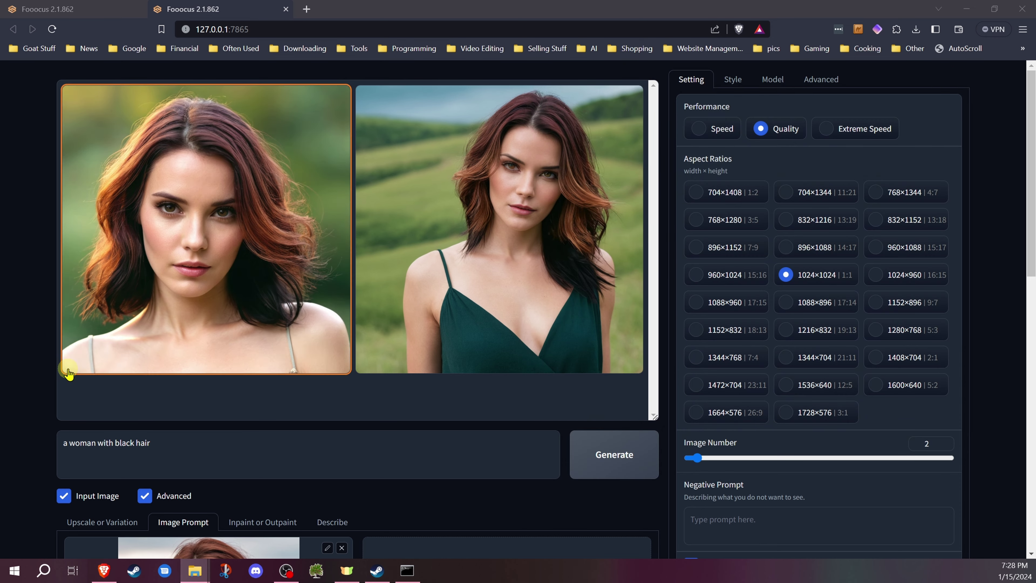
- Replace the FaceSwap picture with the portrait of the black-haired woman in a floral robe and generate new images
{"action": "scroll", "coordinate": [28, 358], "scroll_direction": "down", "scroll_amount": 6}
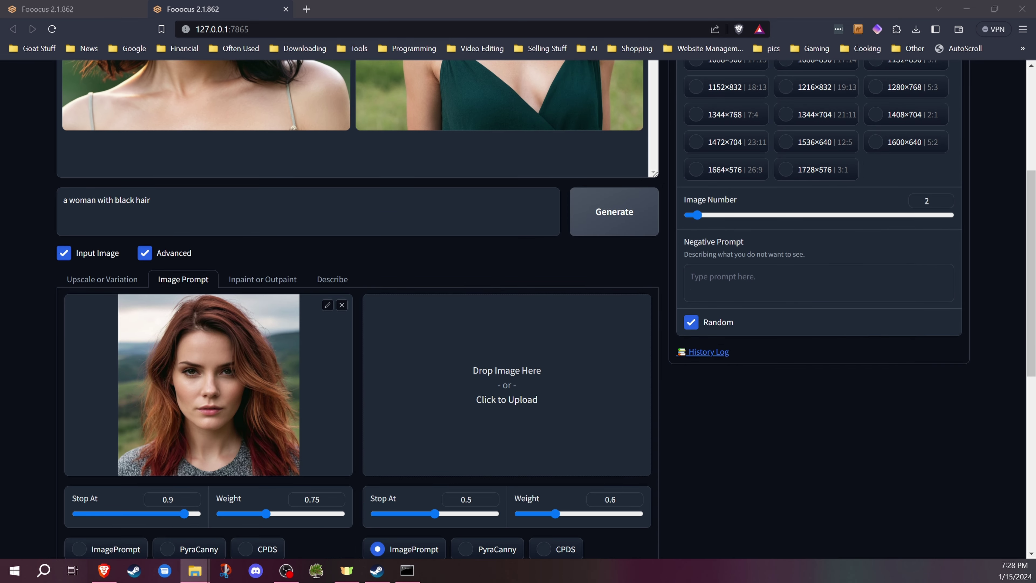
{"action": "left_click_drag", "start_coordinate": [1035, 368], "coordinate": [231, 389]}
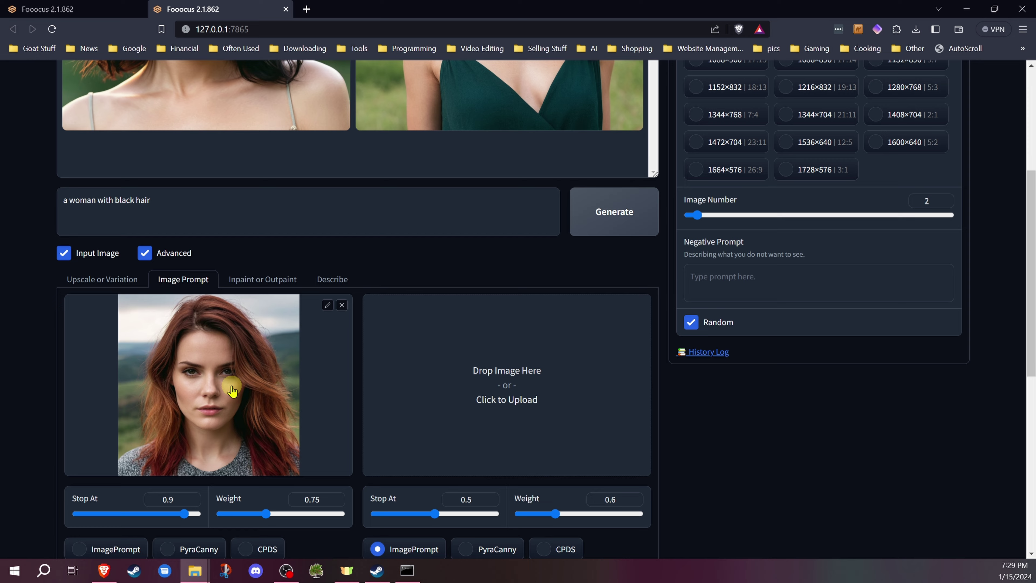
{"action": "scroll", "coordinate": [24, 296], "scroll_direction": "up", "scroll_amount": 3}
{"action": "scroll", "coordinate": [38, 289], "scroll_direction": "up", "scroll_amount": 2}
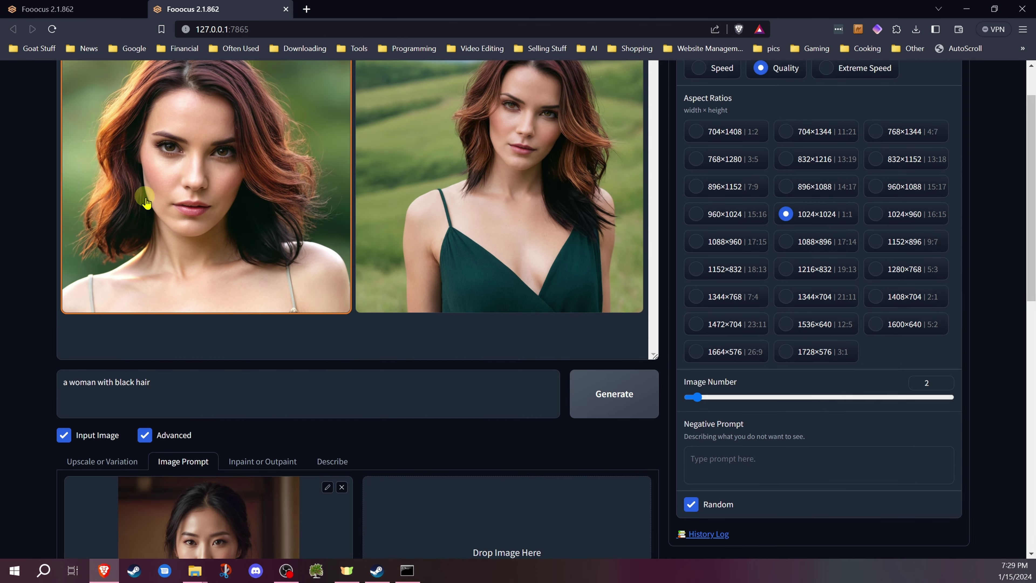
{"action": "left_click", "coordinate": [616, 399]}
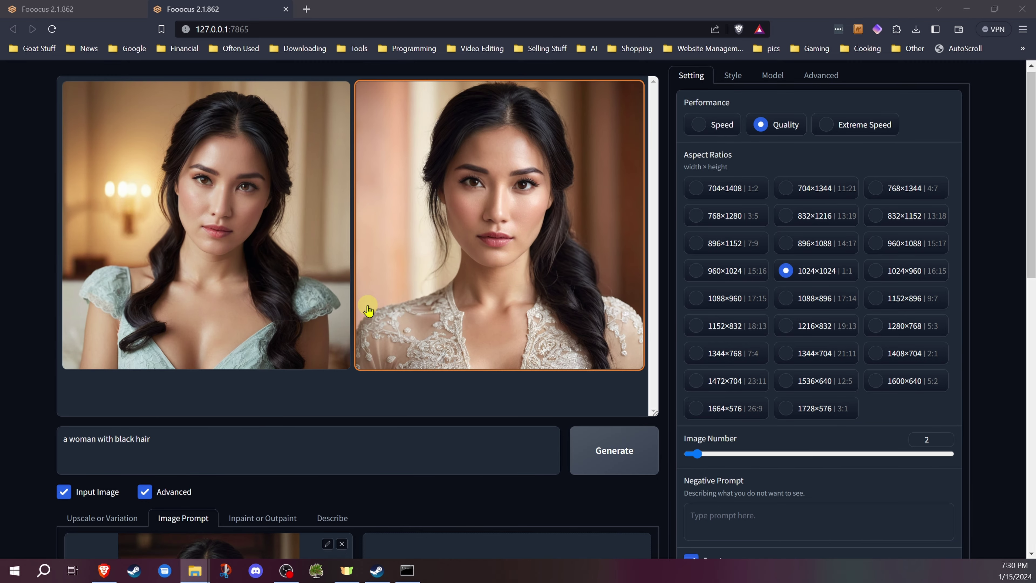
- Compare the faces in the two new images with the black-haired woman's source portrait and its FaceSwap settings
{"action": "scroll", "coordinate": [261, 291], "scroll_direction": "down", "scroll_amount": 10}
{"action": "scroll", "coordinate": [286, 281], "scroll_direction": "up", "scroll_amount": 10}
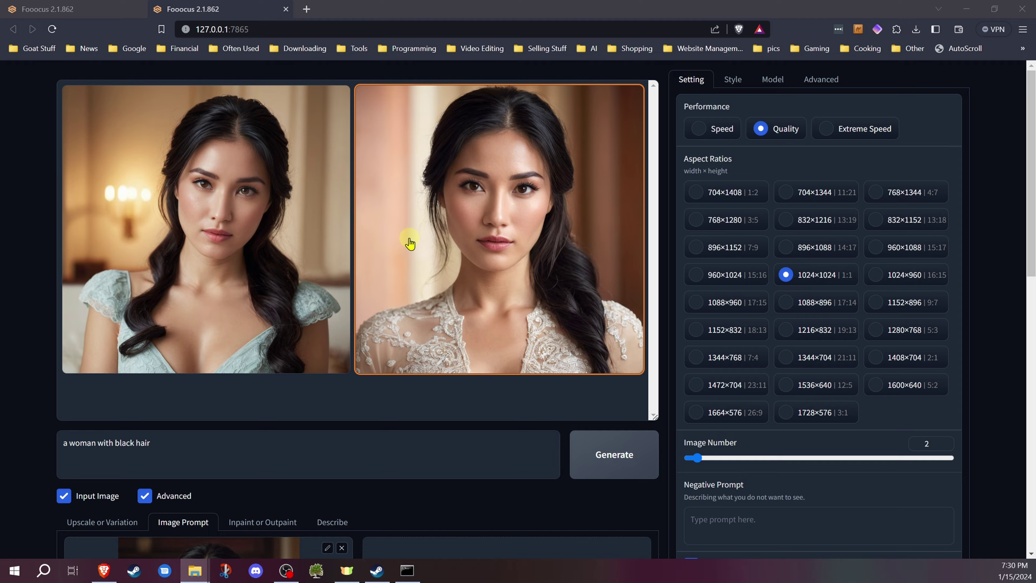
{"action": "scroll", "coordinate": [328, 304], "scroll_direction": "down", "scroll_amount": 4}
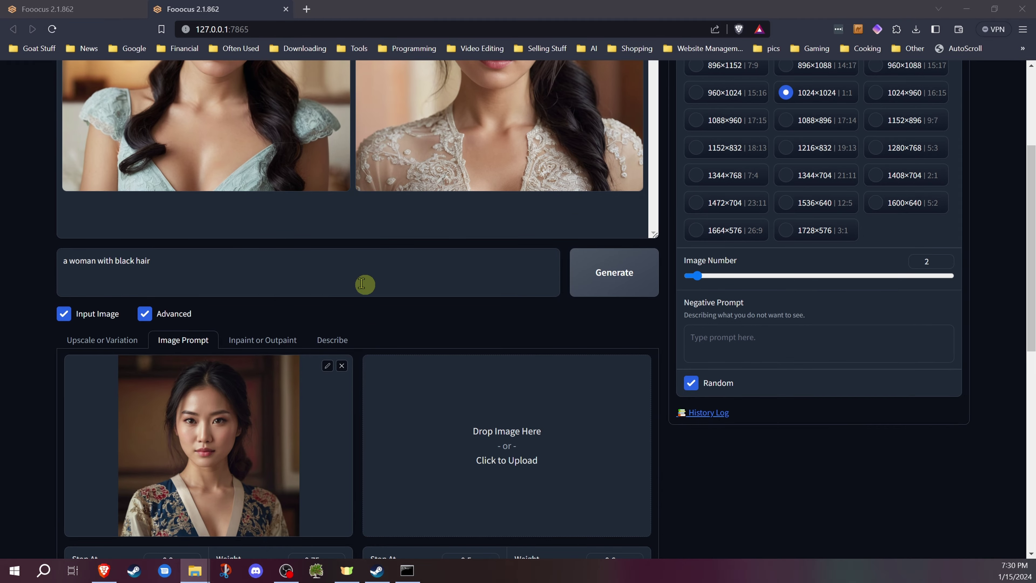
{"action": "scroll", "coordinate": [363, 283], "scroll_direction": "up", "scroll_amount": 4}
{"action": "scroll", "coordinate": [310, 258], "scroll_direction": "down", "scroll_amount": 5}
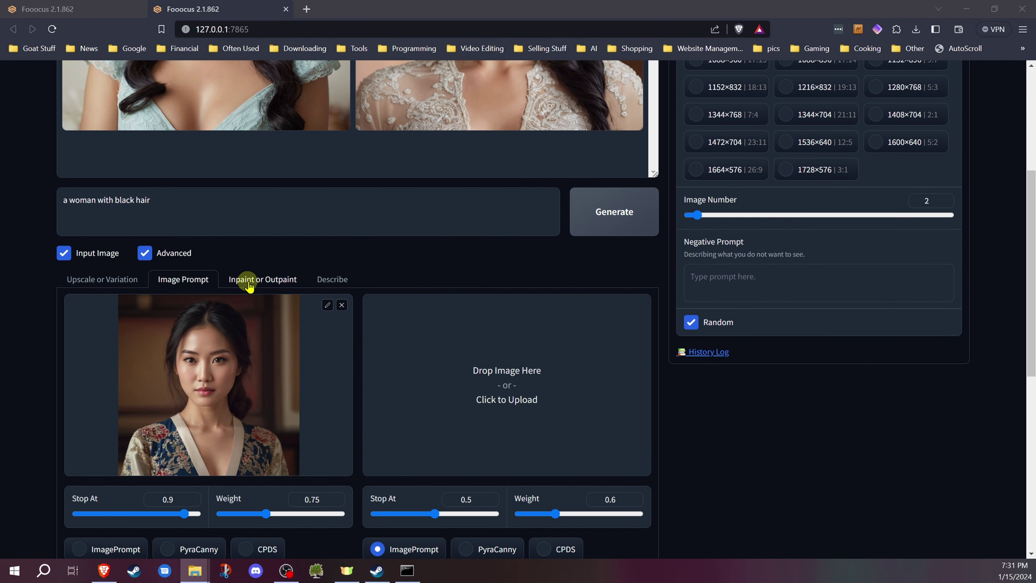
{"action": "scroll", "coordinate": [360, 363], "scroll_direction": "down", "scroll_amount": 1}
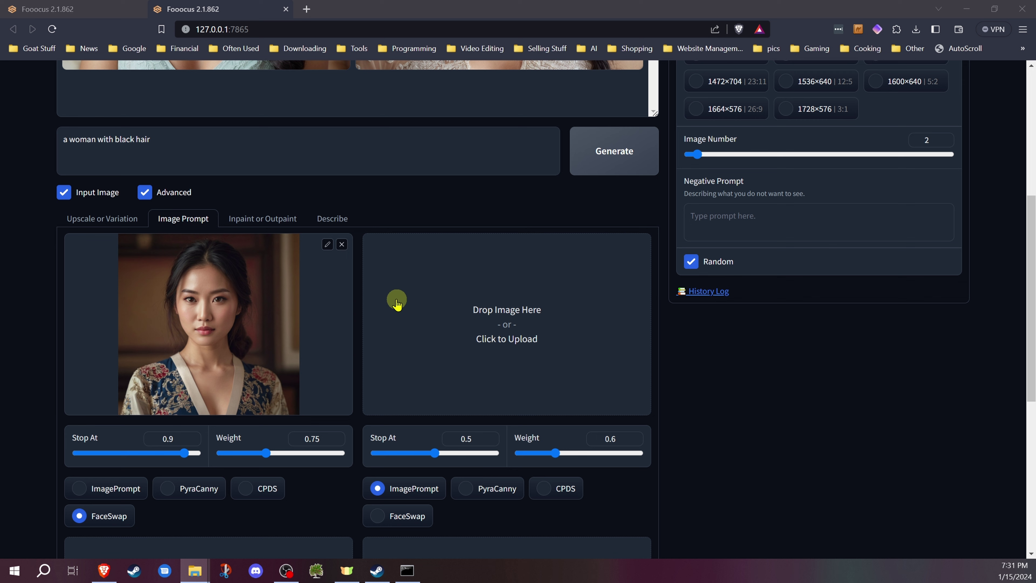
{"action": "scroll", "coordinate": [457, 314], "scroll_direction": "down", "scroll_amount": 2}
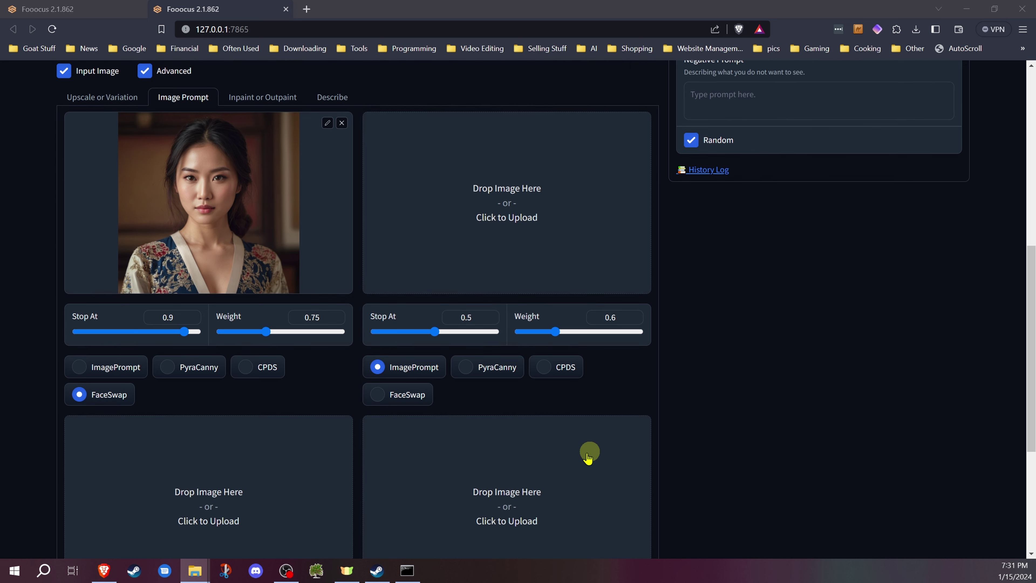
{"action": "scroll", "coordinate": [419, 222], "scroll_direction": "up", "scroll_amount": 2}
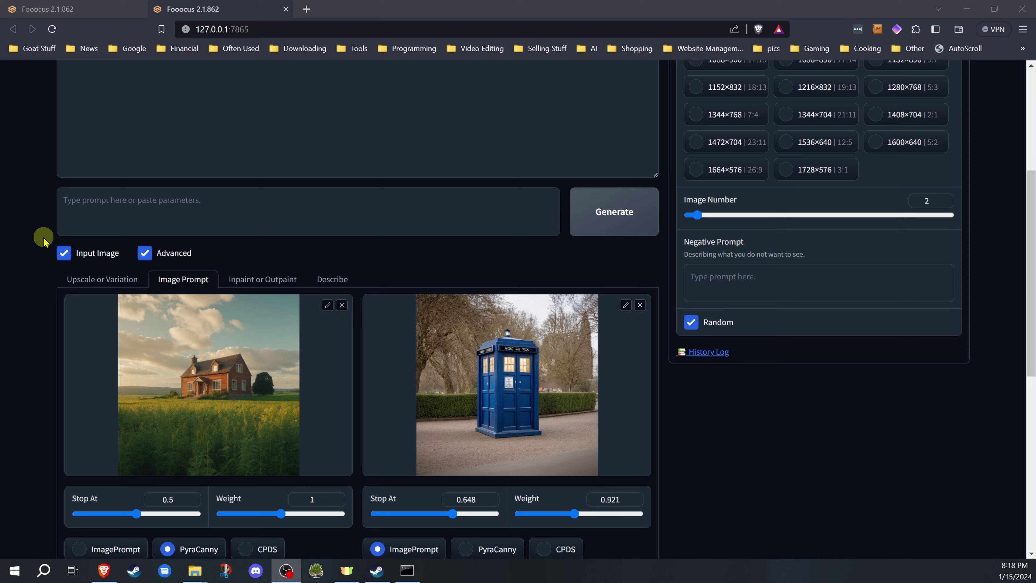
- Review the PyraCanny brick house and ImagePrompt blue police box settings, and generate images from them without a text prompt
{"action": "scroll", "coordinate": [97, 284], "scroll_direction": "down", "scroll_amount": 3}
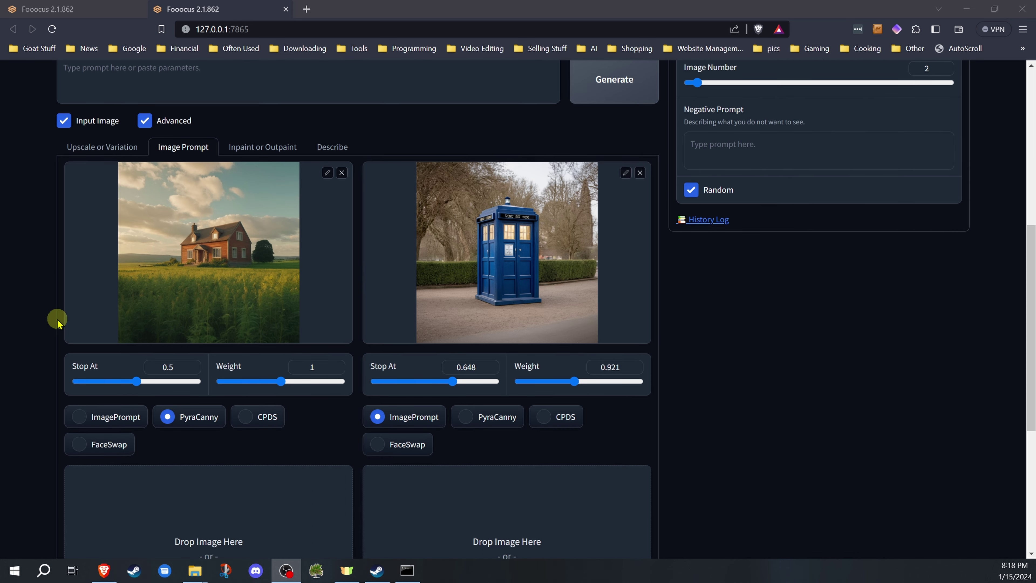
{"action": "scroll", "coordinate": [57, 320], "scroll_direction": "down", "scroll_amount": 3}
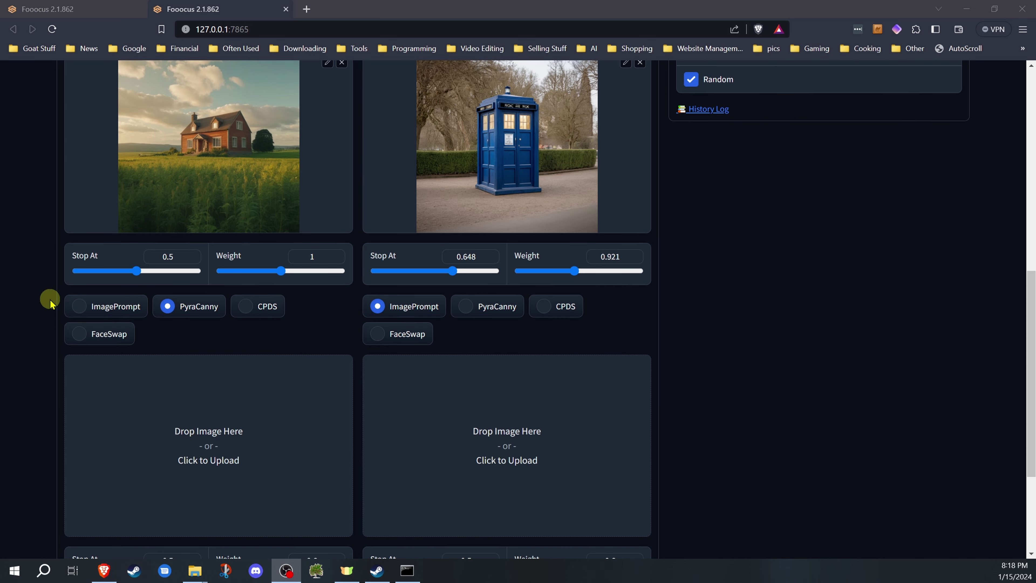
{"action": "scroll", "coordinate": [51, 300], "scroll_direction": "down", "scroll_amount": 4}
{"action": "scroll", "coordinate": [537, 272], "scroll_direction": "up", "scroll_amount": 15}
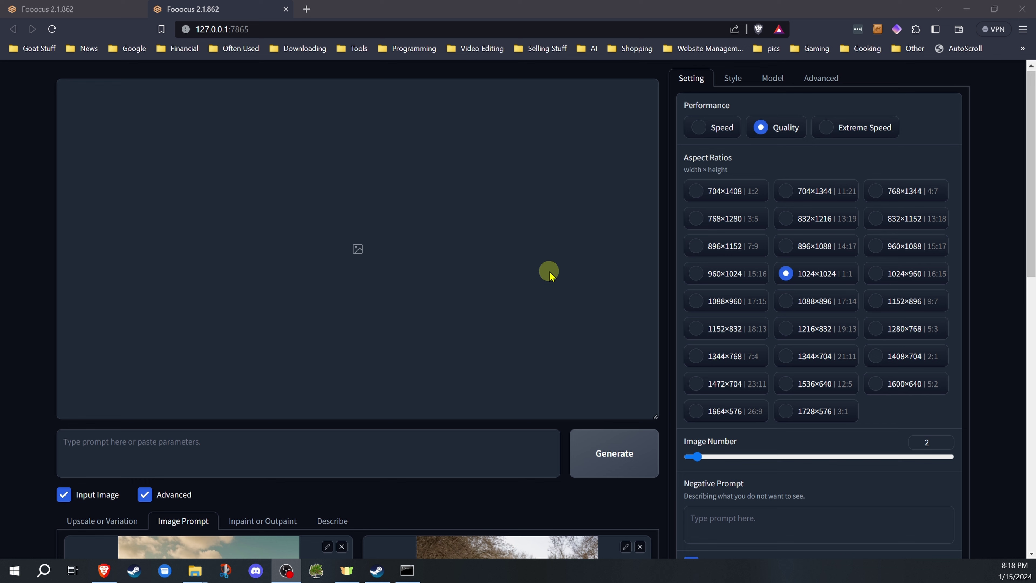
{"action": "left_click", "coordinate": [612, 456]}
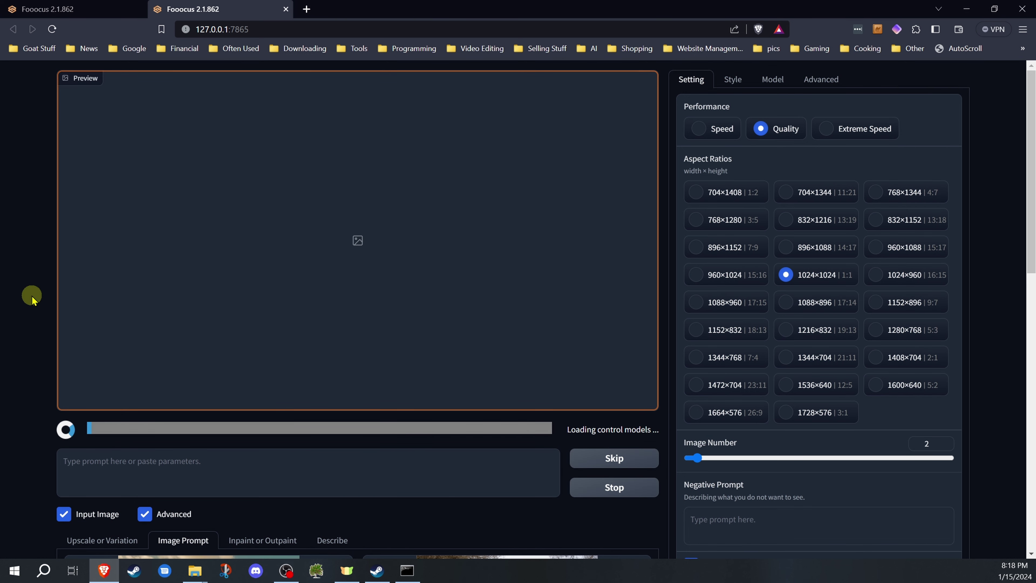